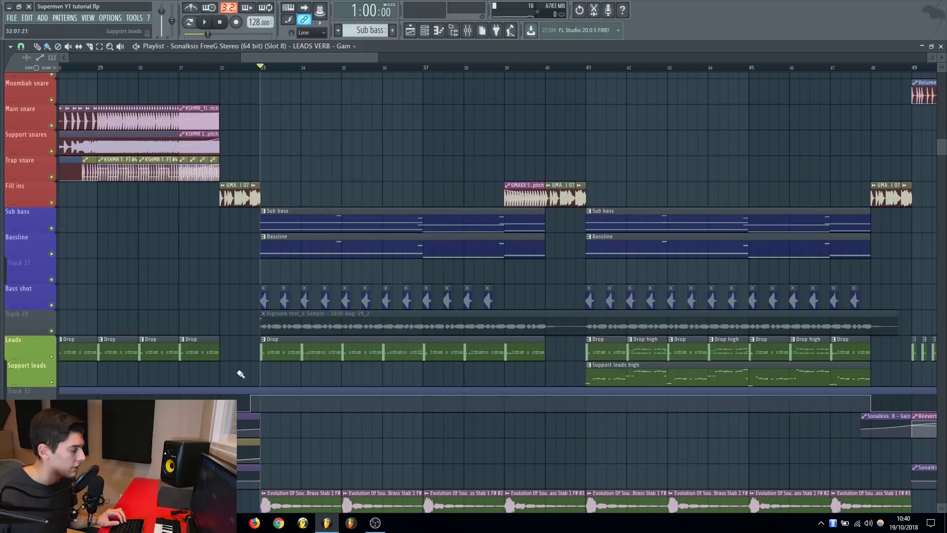
Solo the Support snares track in the playlist and play its snare build from bar 25
{"action": "scroll", "coordinate": [228, 256], "scroll_direction": "down", "scroll_amount": 3}
{"action": "scroll", "coordinate": [354, 71], "scroll_direction": "down", "scroll_amount": 3}
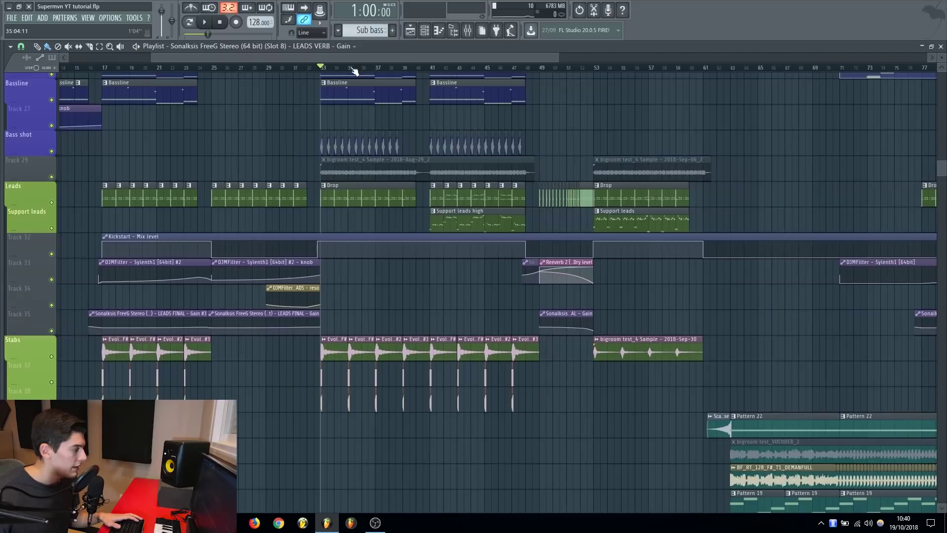
{"action": "scroll", "coordinate": [303, 113], "scroll_direction": "up", "scroll_amount": 5}
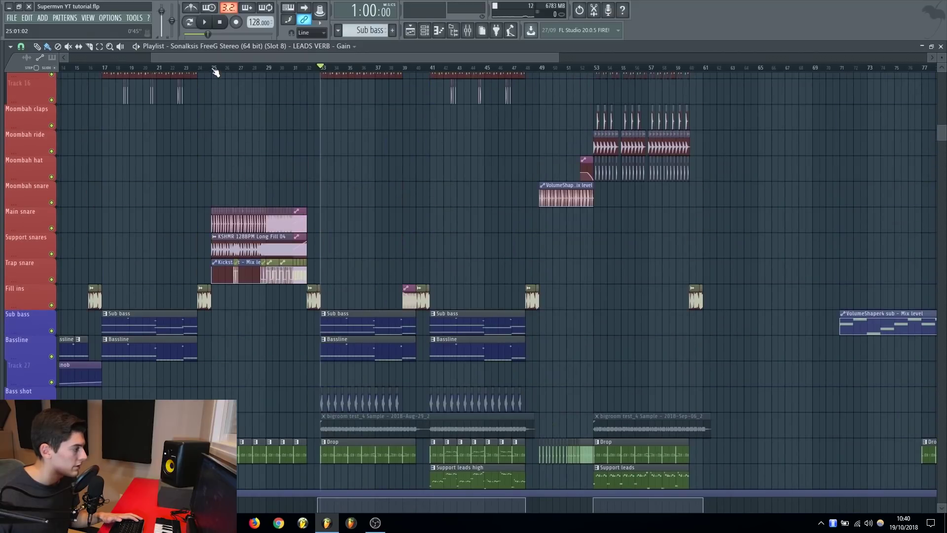
{"action": "scroll", "coordinate": [246, 162], "scroll_direction": "up", "scroll_amount": 3}
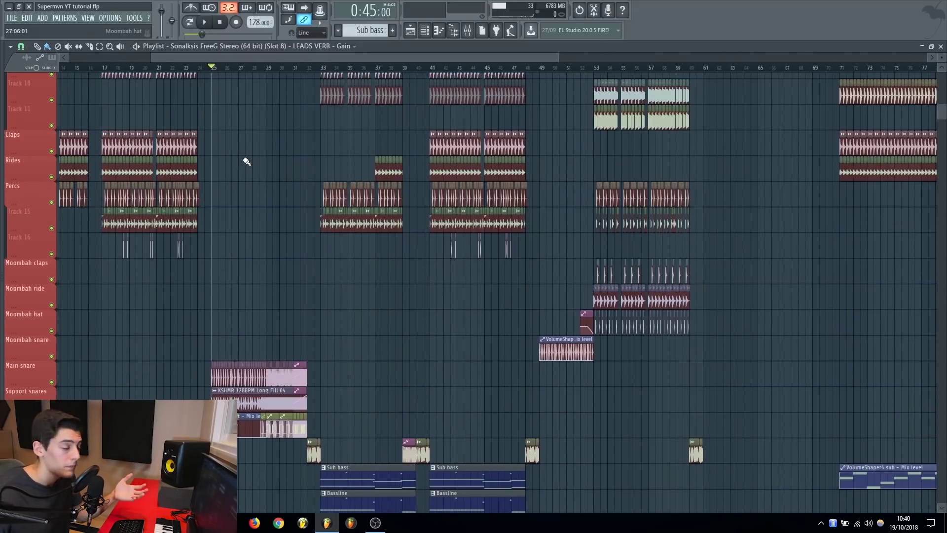
{"action": "scroll", "coordinate": [246, 161], "scroll_direction": "down", "scroll_amount": 4}
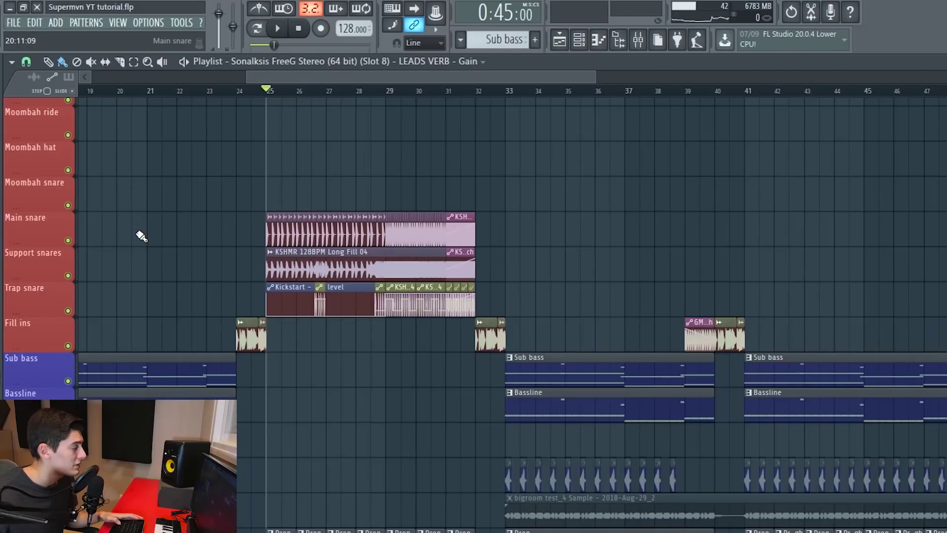
{"action": "scroll", "coordinate": [141, 237], "scroll_direction": "up", "scroll_amount": 7}
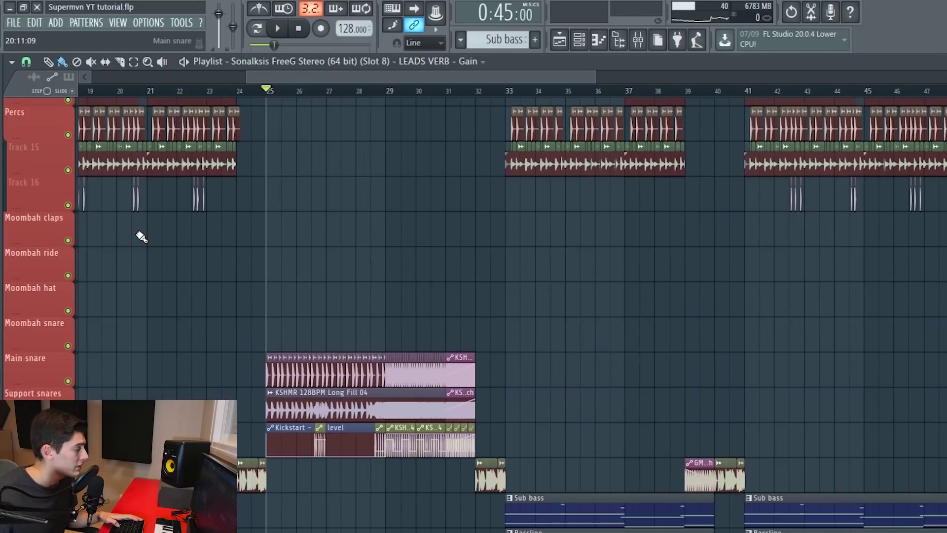
{"action": "scroll", "coordinate": [141, 237], "scroll_direction": "down", "scroll_amount": 6}
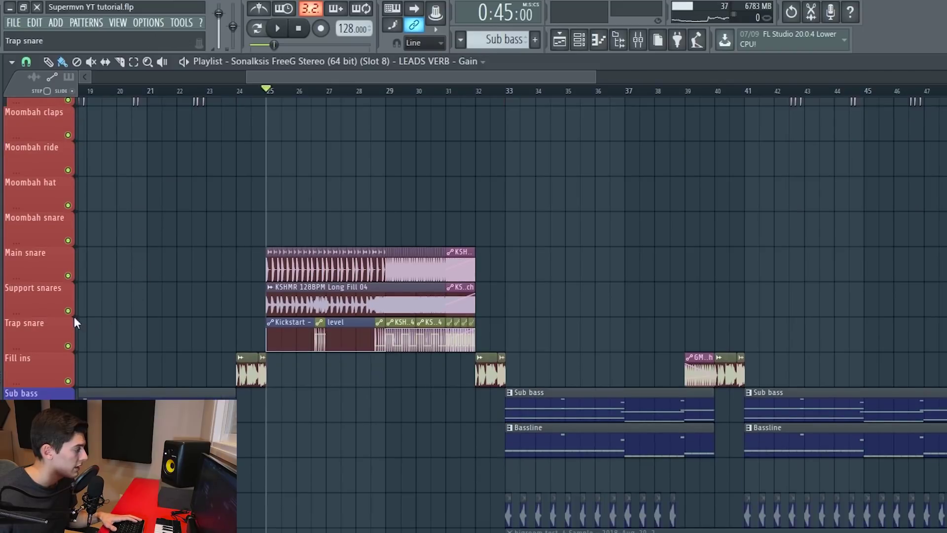
{"action": "right_click", "coordinate": [68, 310]}
{"action": "scroll", "coordinate": [268, 202], "scroll_direction": "up", "scroll_amount": 3}
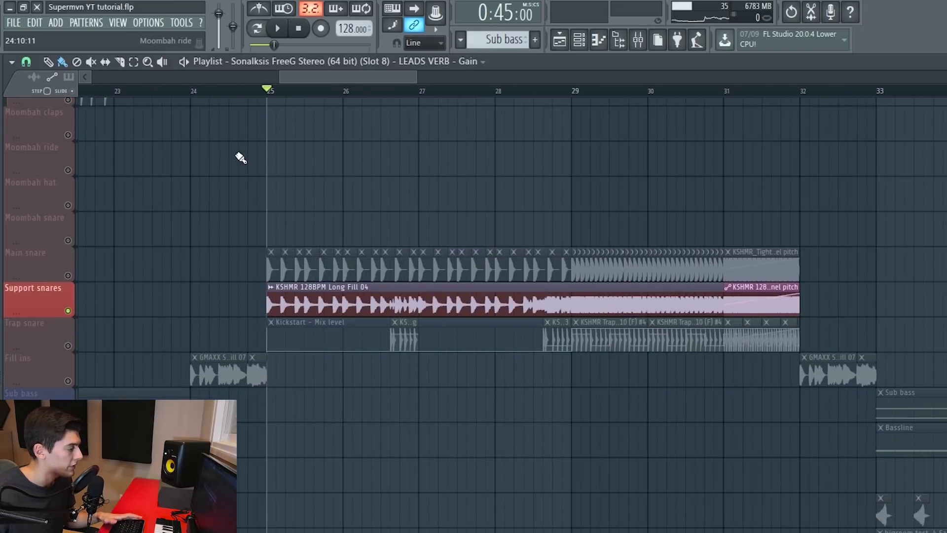
{"action": "key", "text": "space"}
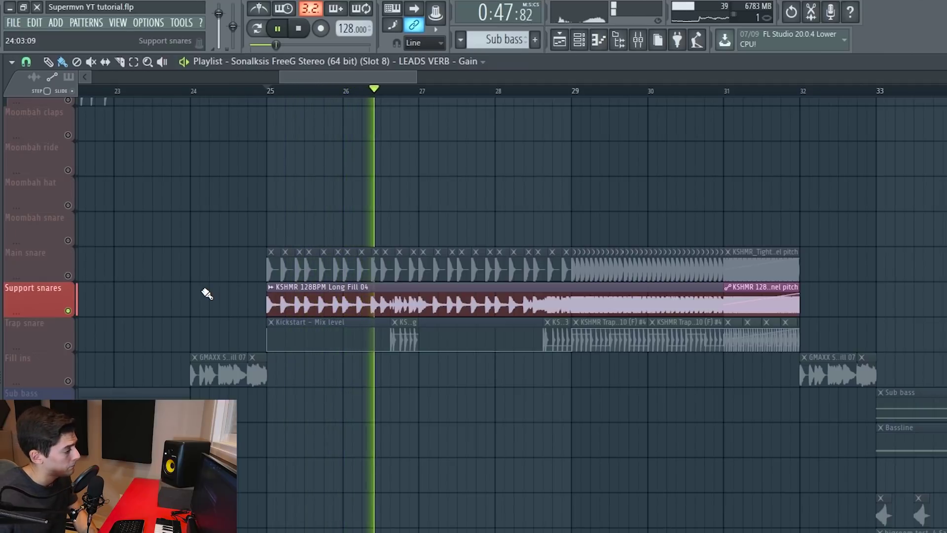
{"action": "key", "text": "space"}
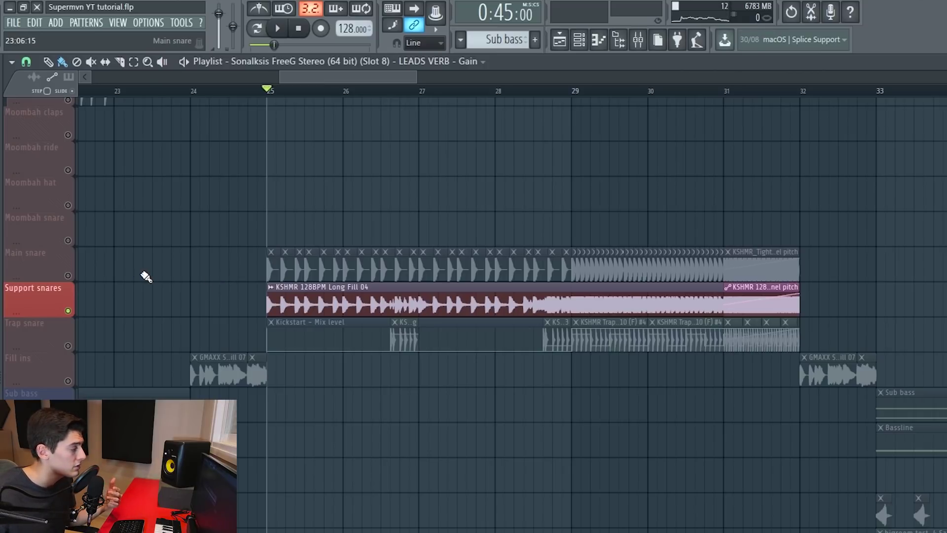
Solo the Main snare track, activate the Draw tool and play the main snare build from bar 25
{"action": "right_click", "coordinate": [68, 276]}
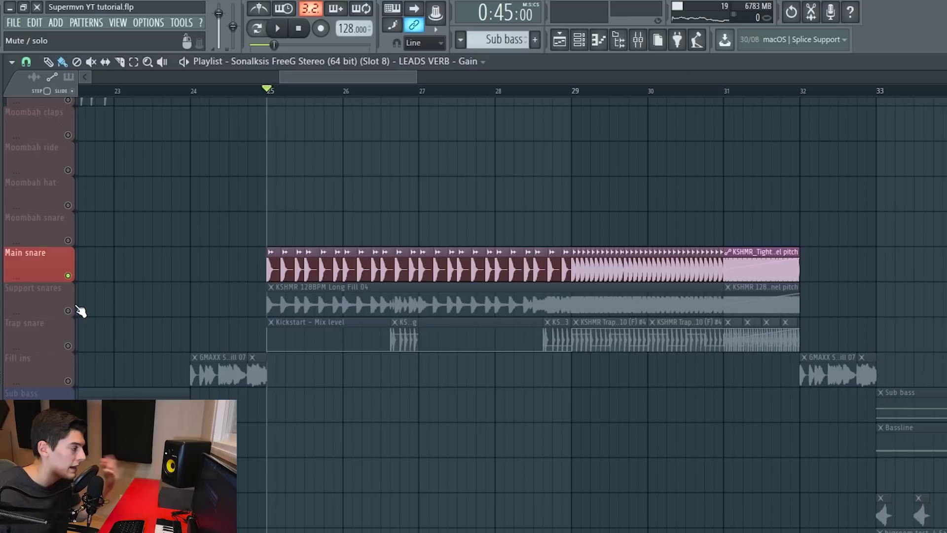
{"action": "left_click", "coordinate": [49, 62]}
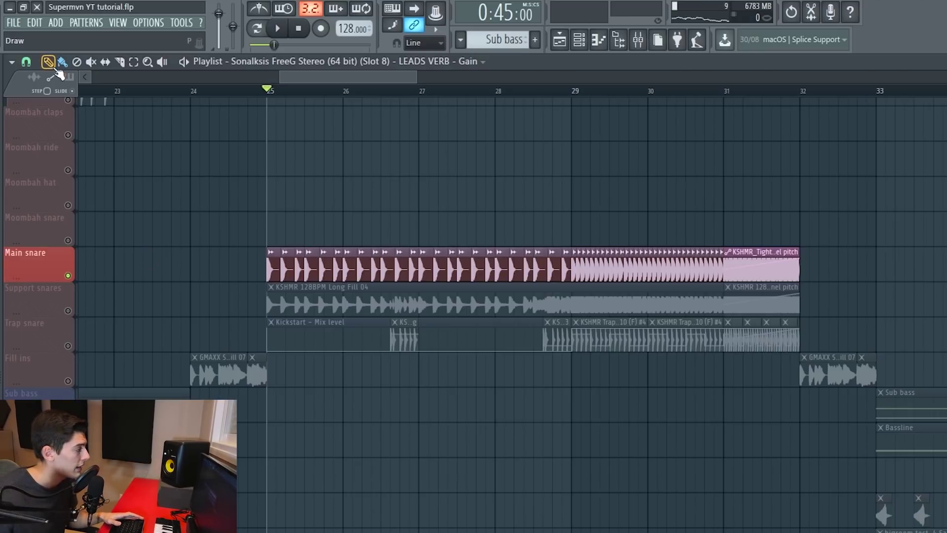
{"action": "key", "text": "space"}
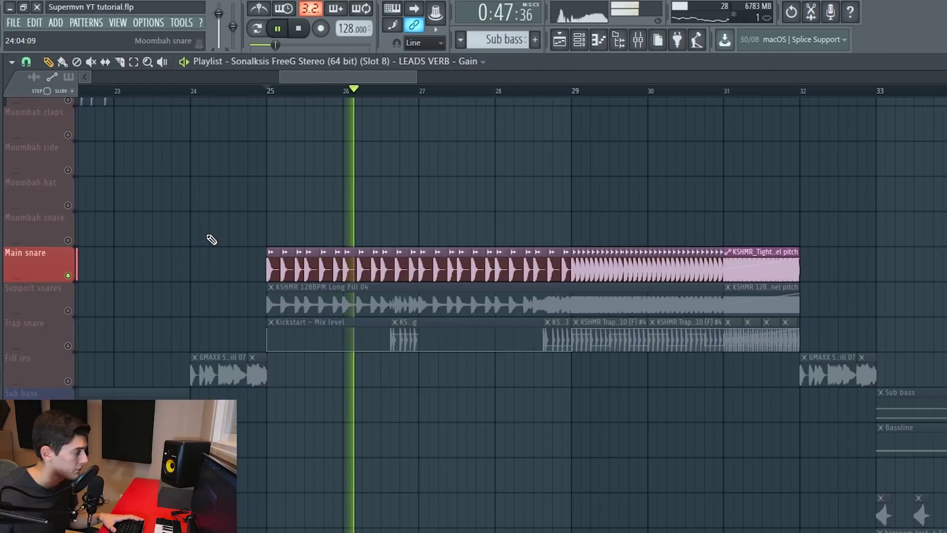
{"action": "scroll", "coordinate": [271, 96], "scroll_direction": "up", "scroll_amount": 3}
{"action": "key", "text": "space"}
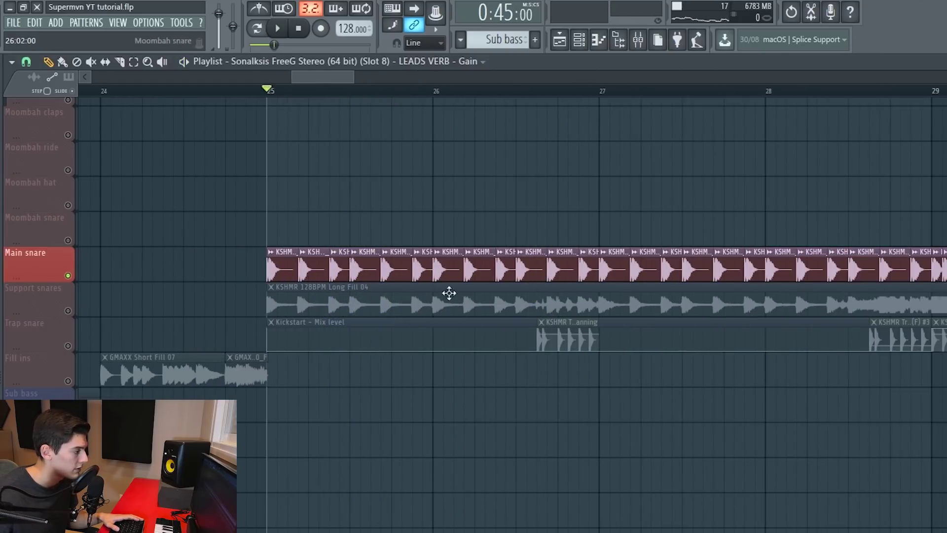
Solo the Trap snare track and play its first short fill just before bar 27
{"action": "left_click", "coordinate": [74, 347]}
{"action": "left_click", "coordinate": [534, 94]}
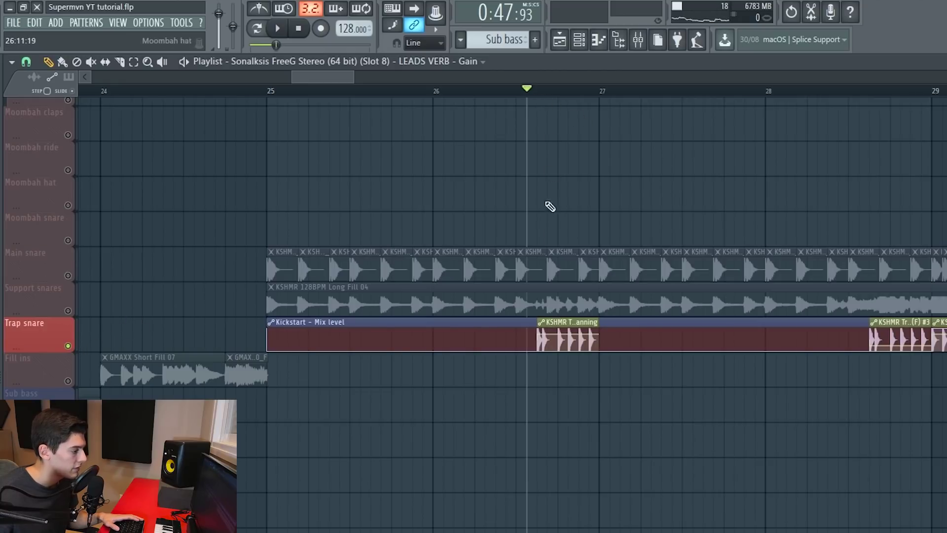
{"action": "key", "text": "space"}
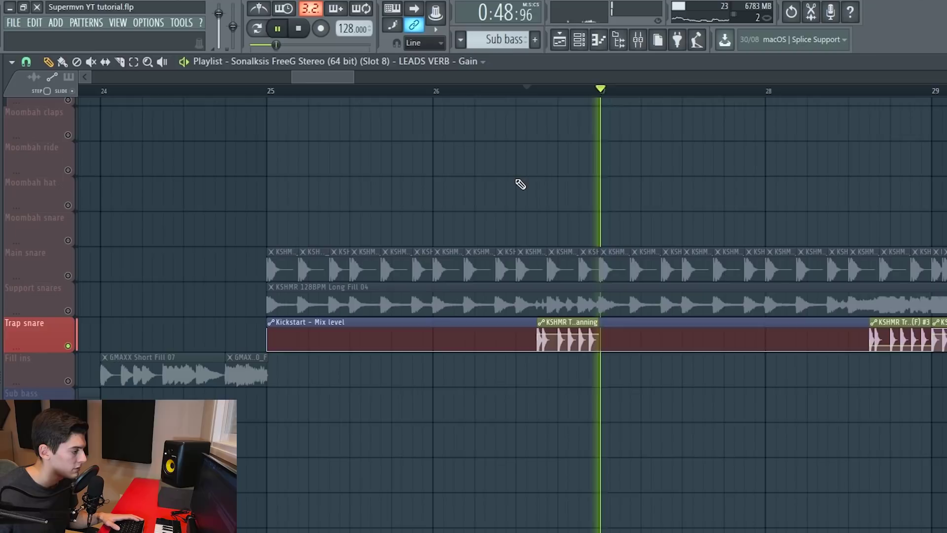
{"action": "key", "text": "space"}
Solo the Support snares track and play the same passage just before bar 27
{"action": "left_click", "coordinate": [76, 312]}
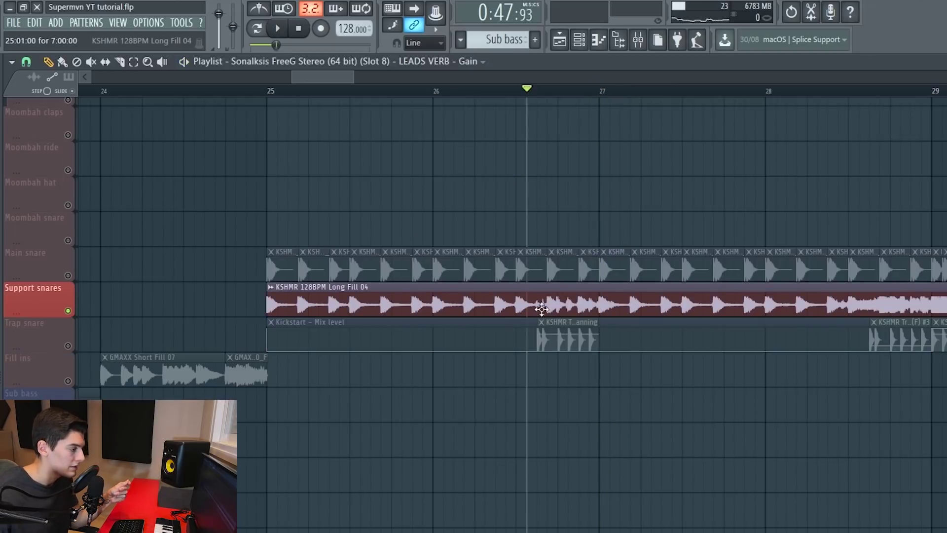
{"action": "key", "text": "space"}
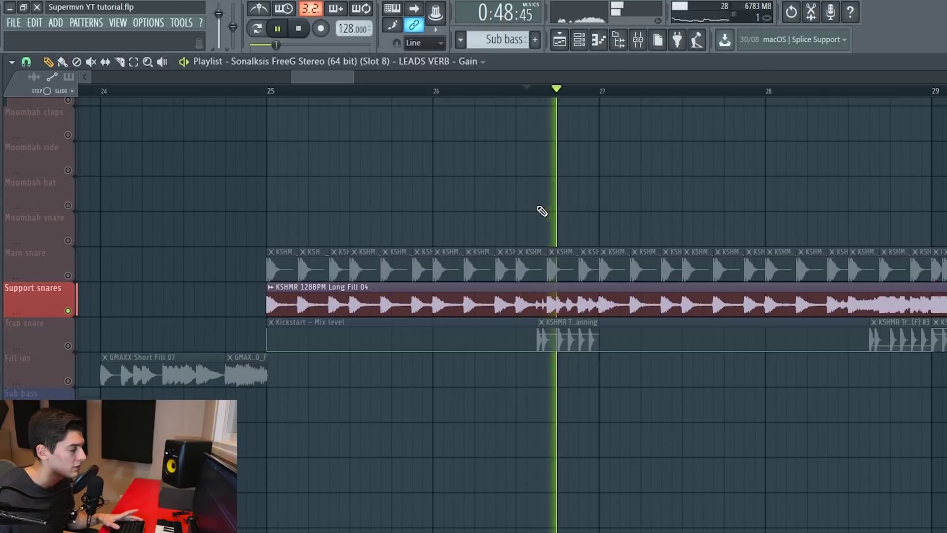
{"action": "key", "text": "space"}
Return the solo to the Trap snare track and replay its fill before bar 27 for comparison
{"action": "left_click", "coordinate": [73, 347]}
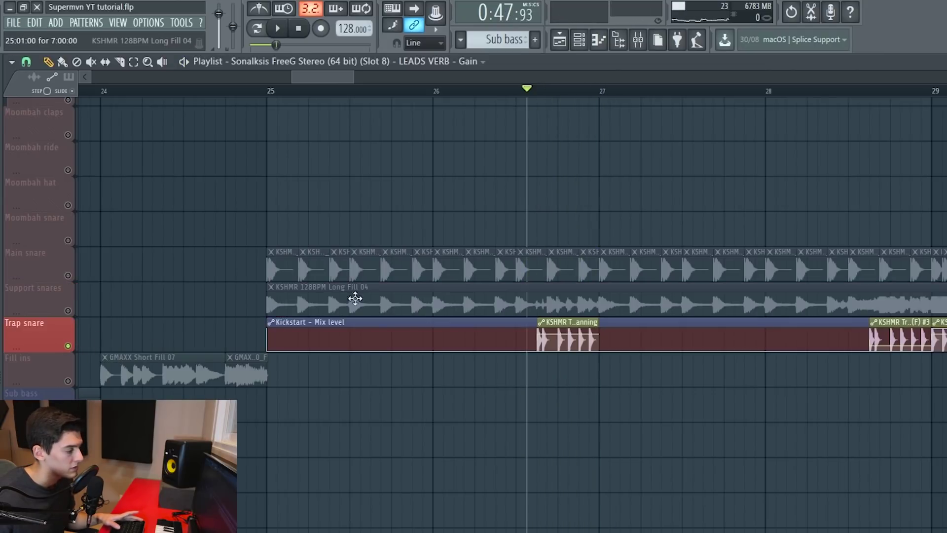
{"action": "key", "text": "space"}
{"action": "key", "text": "space"}
Enable Main snare and Support snares alongside Trap snare and play all three layers together from bar 25
{"action": "left_click", "coordinate": [63, 279], "text": "ctrl"}
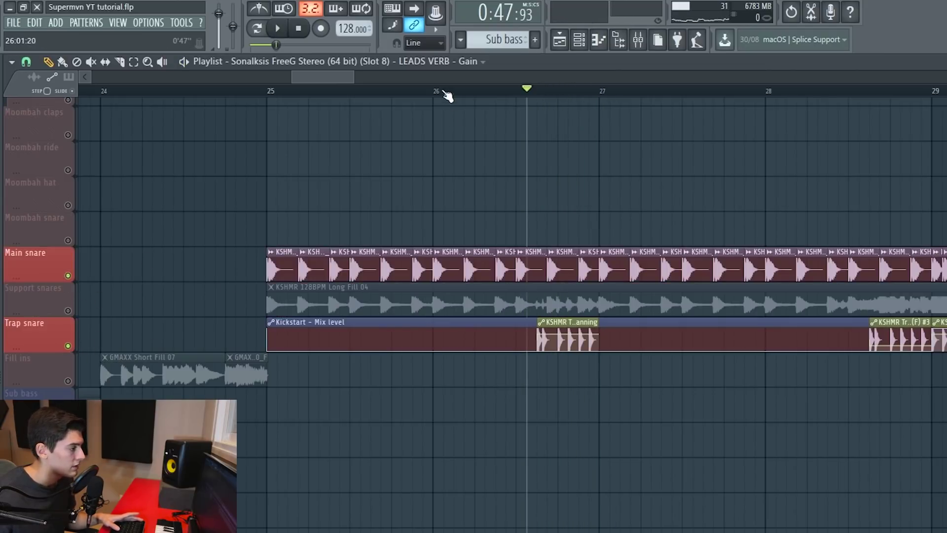
{"action": "left_click", "coordinate": [68, 311]}
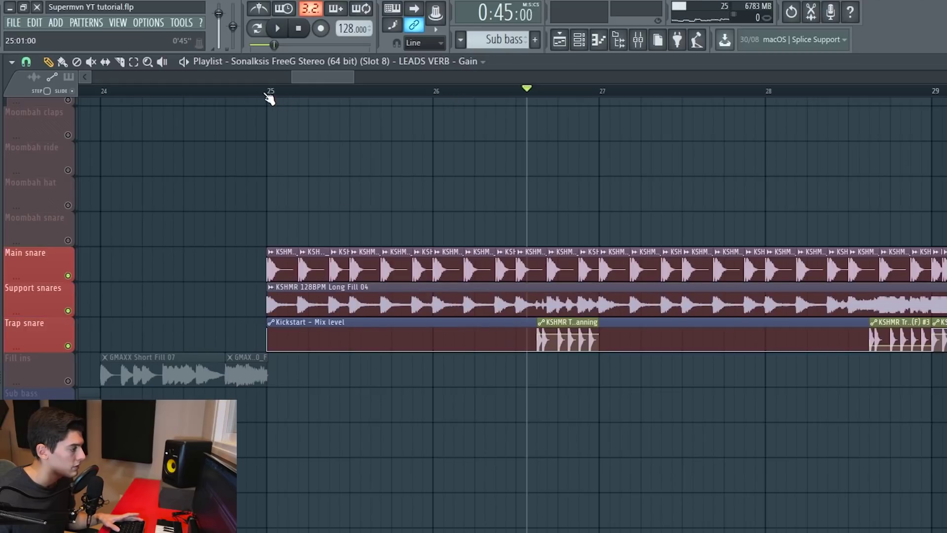
{"action": "left_click_drag", "start_coordinate": [269, 98], "coordinate": [312, 172]}
{"action": "key", "text": "space"}
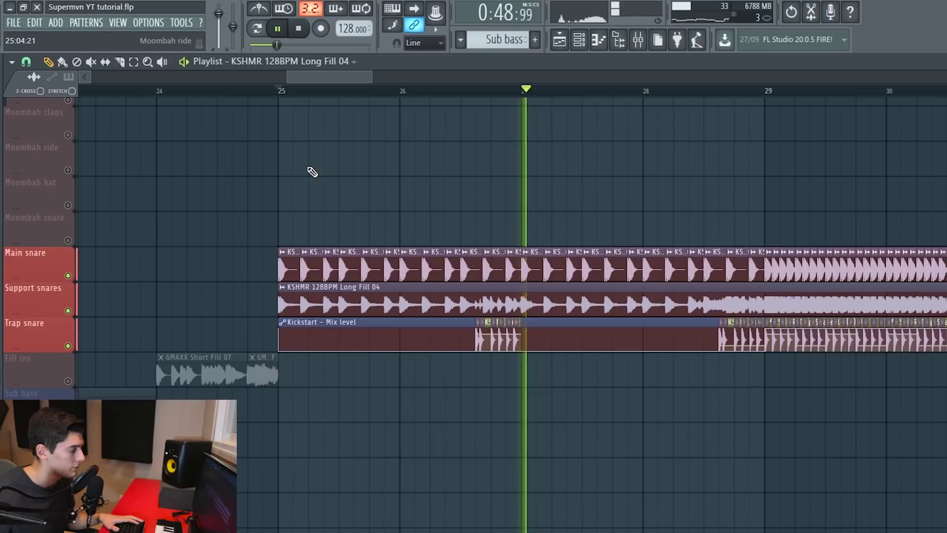
{"action": "key", "text": "space"}
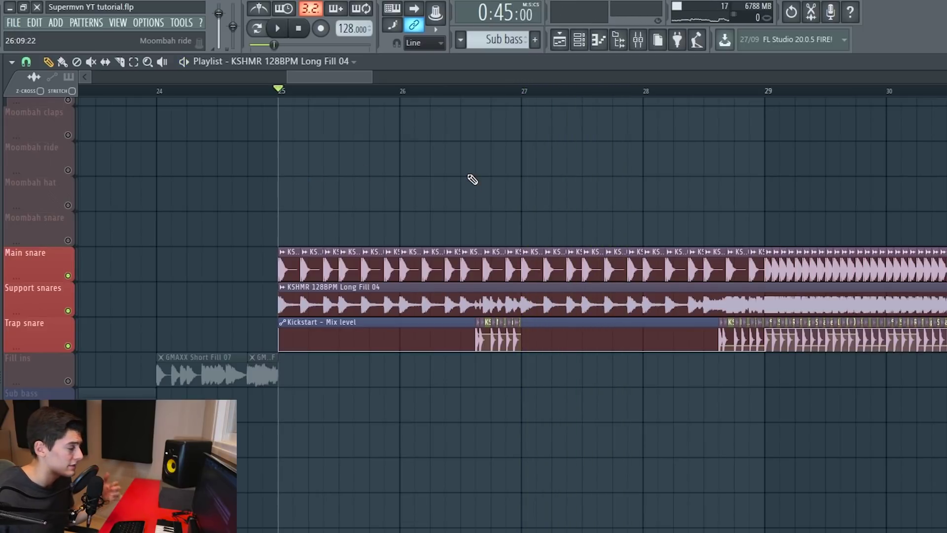
Mute Main snare and Trap snare to isolate Support snares, and solo Trap snare to play its fill before bar 27
{"action": "left_click", "coordinate": [68, 275]}
{"action": "left_click", "coordinate": [68, 346]}
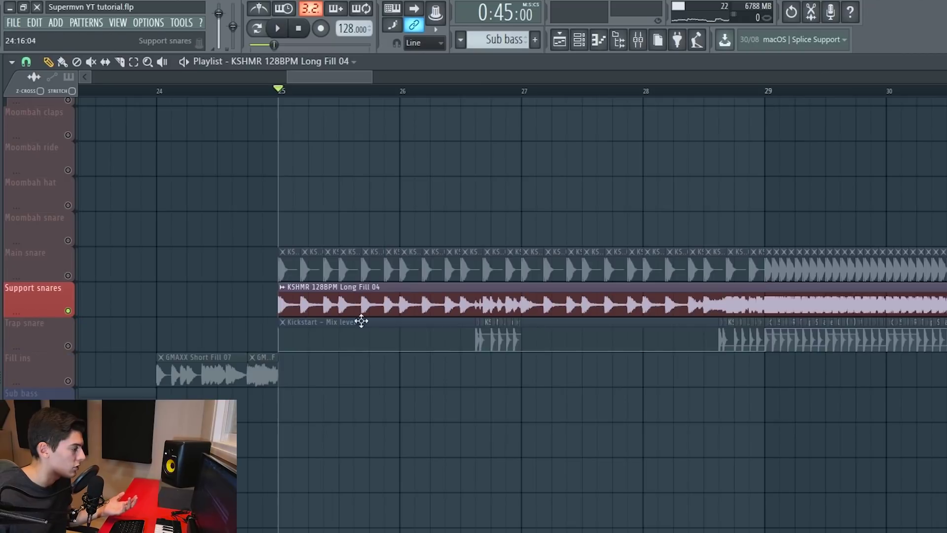
{"action": "left_click", "coordinate": [68, 346], "text": "ctrl"}
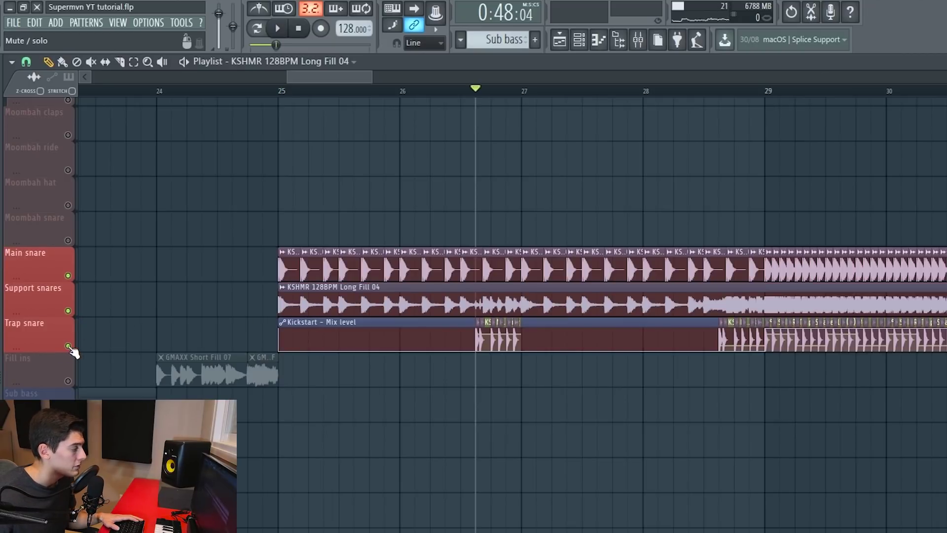
{"action": "scroll", "coordinate": [607, 134], "scroll_direction": "up", "scroll_amount": 4}
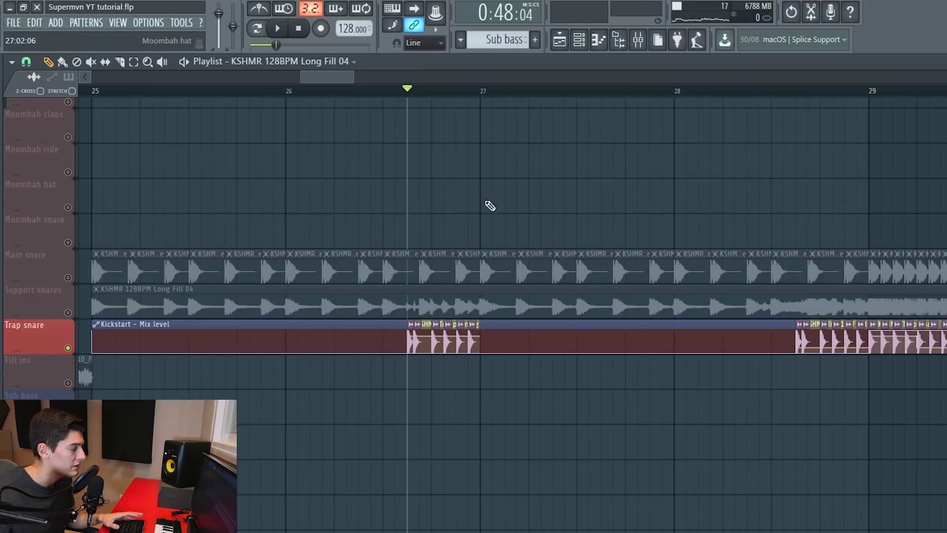
{"action": "key", "text": "space"}
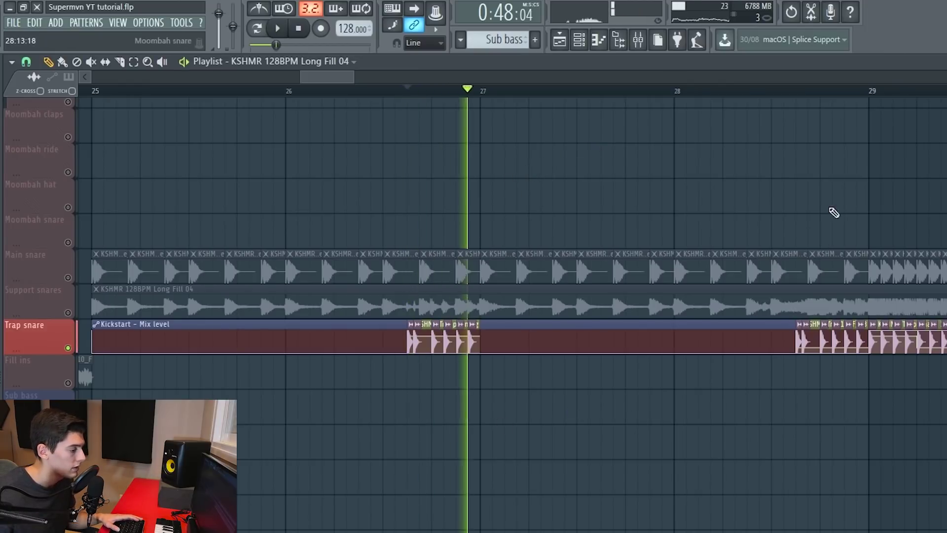
{"action": "key", "text": "space"}
Play the soloed Trap snare track from its second fill before bar 29, and again from bar 29
{"action": "left_click", "coordinate": [801, 94]}
{"action": "key", "text": "space"}
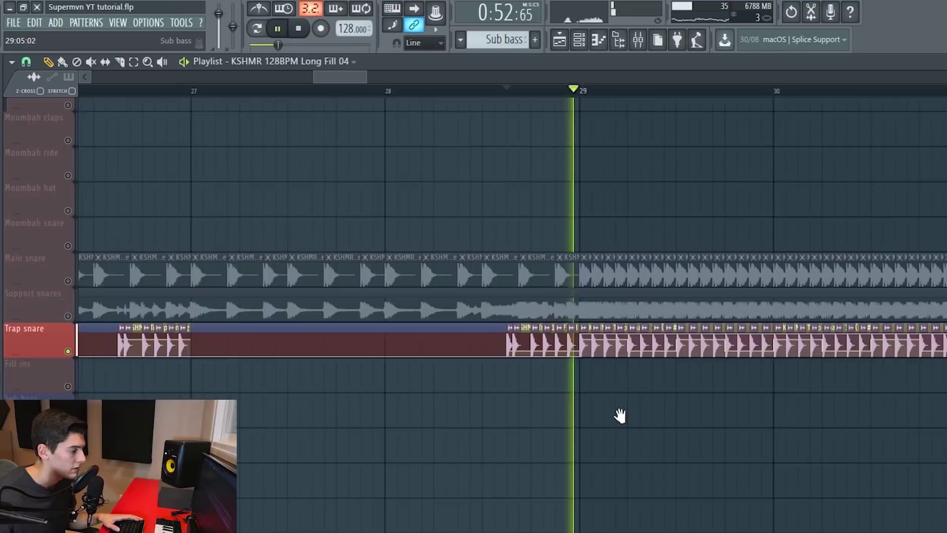
{"action": "key", "text": "space"}
{"action": "scroll", "coordinate": [570, 393], "scroll_direction": "down", "scroll_amount": 1}
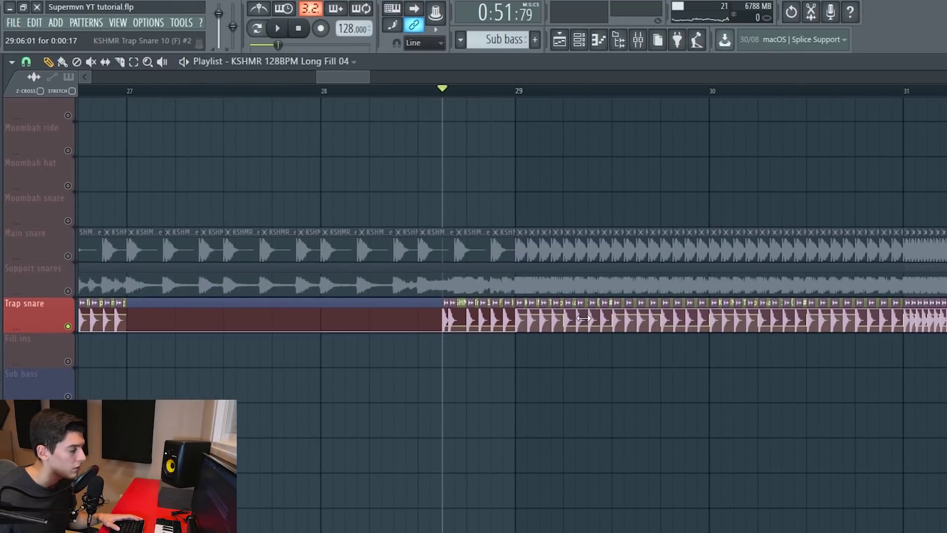
{"action": "key", "text": "space"}
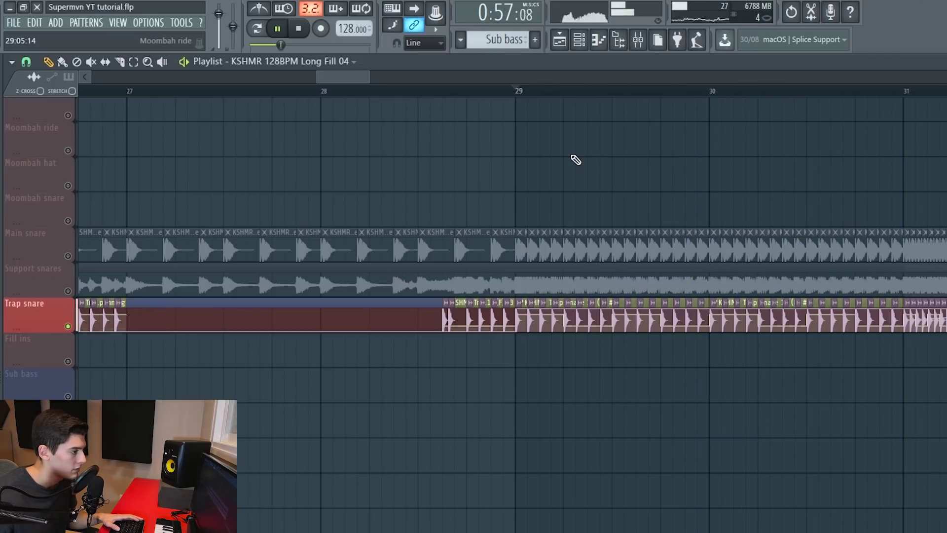
{"action": "key", "text": "space"}
Unmute the Main snare and Support snares tracks so all three snare layers are active
{"action": "scroll", "coordinate": [650, 88], "scroll_direction": "down", "scroll_amount": 3}
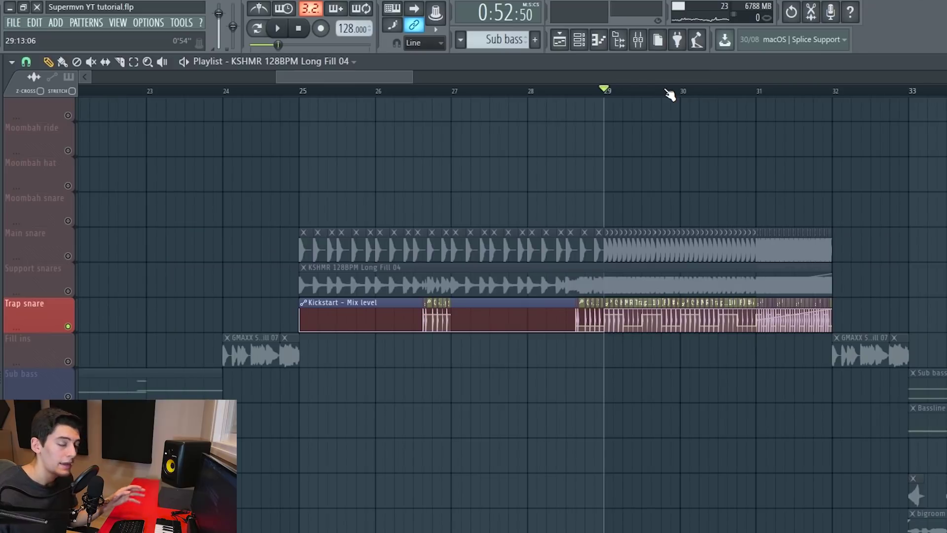
{"action": "scroll", "coordinate": [671, 94], "scroll_direction": "down", "scroll_amount": 2}
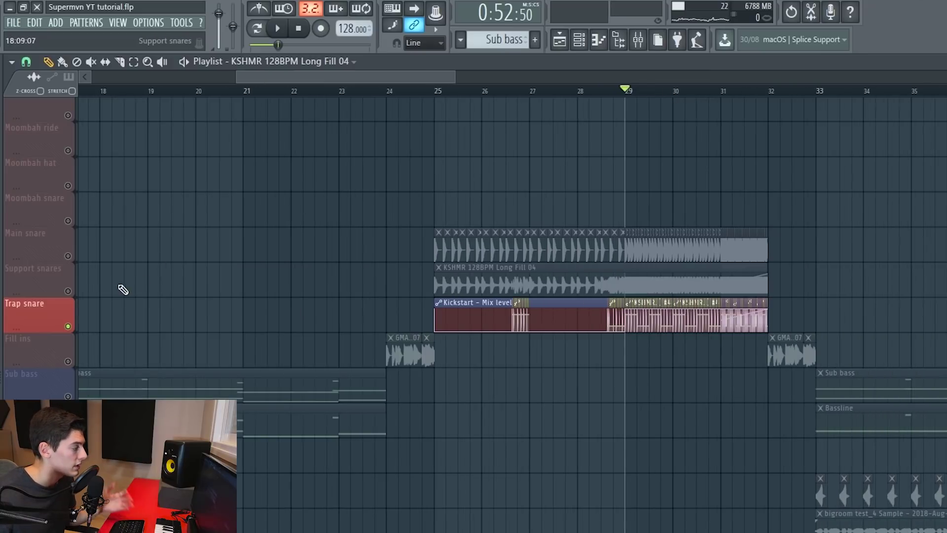
{"action": "left_click_drag", "start_coordinate": [74, 301], "coordinate": [70, 239]}
Show the mixer, inspect the VolumeShaper4 effect on the SNARES bus and close its window
{"action": "key", "text": "F9"}
{"action": "left_click", "coordinate": [438, 450]}
{"action": "left_click", "coordinate": [453, 450]}
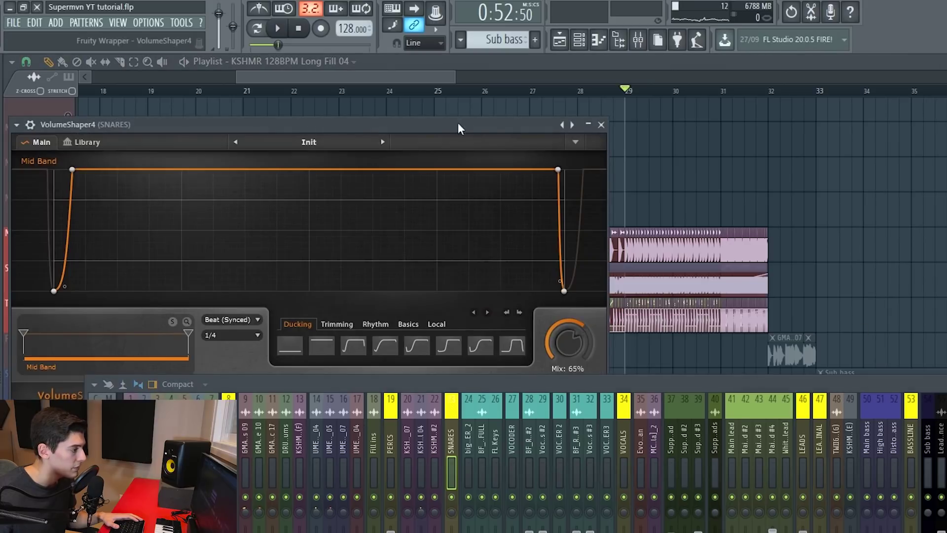
{"action": "scroll", "coordinate": [534, 100], "scroll_direction": "down", "scroll_amount": 1}
{"action": "left_click", "coordinate": [601, 125]}
Examine both layered snare build-ups in the playlist, and review the VolumeShaper4 curve on the SNARES bus before closing it
{"action": "scroll", "coordinate": [566, 101], "scroll_direction": "down", "scroll_amount": 5}
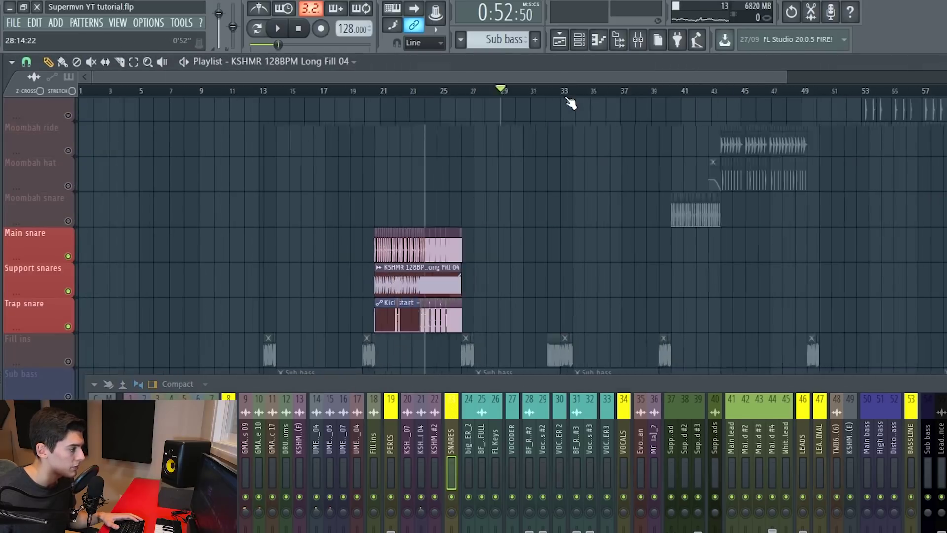
{"action": "scroll", "coordinate": [769, 237], "scroll_direction": "up", "scroll_amount": 5}
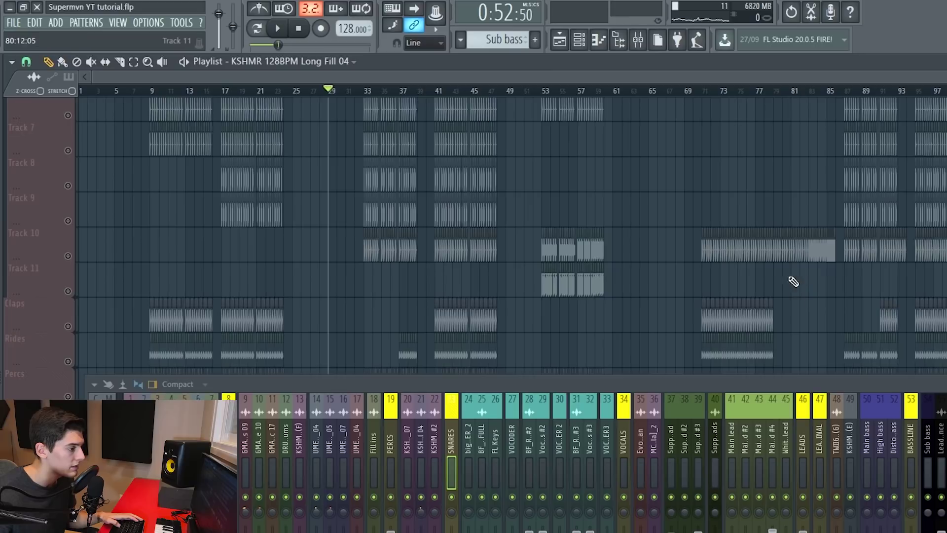
{"action": "scroll", "coordinate": [802, 274], "scroll_direction": "down", "scroll_amount": 1}
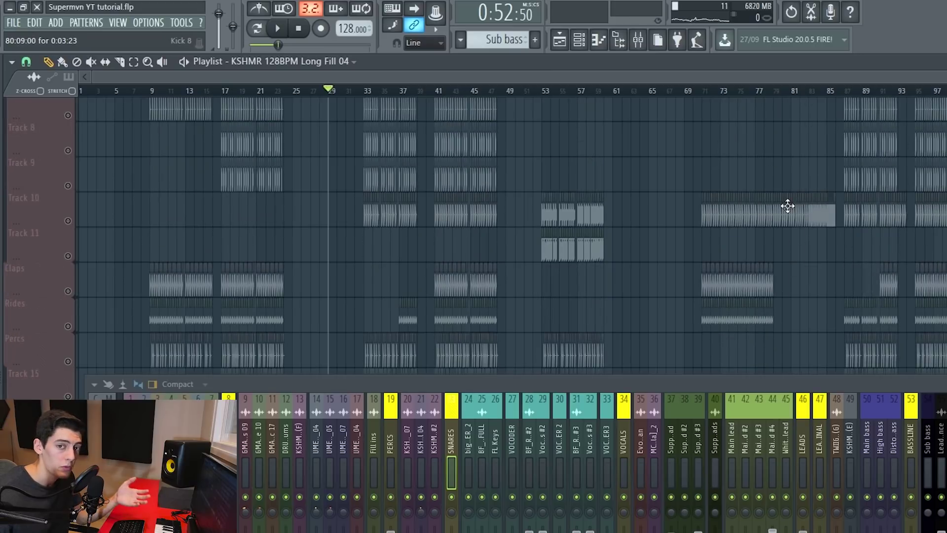
{"action": "scroll", "coordinate": [792, 247], "scroll_direction": "down", "scroll_amount": 11}
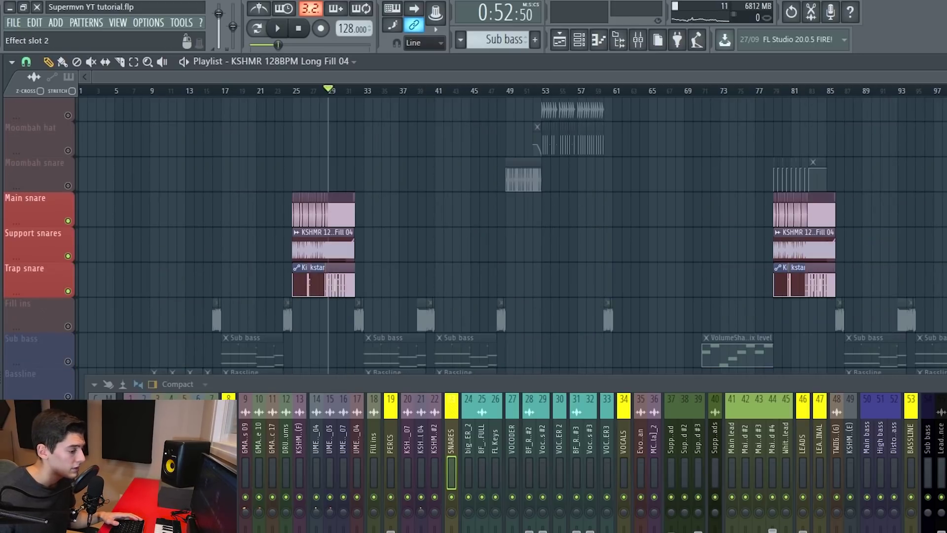
{"action": "left_click", "coordinate": [945, 434]}
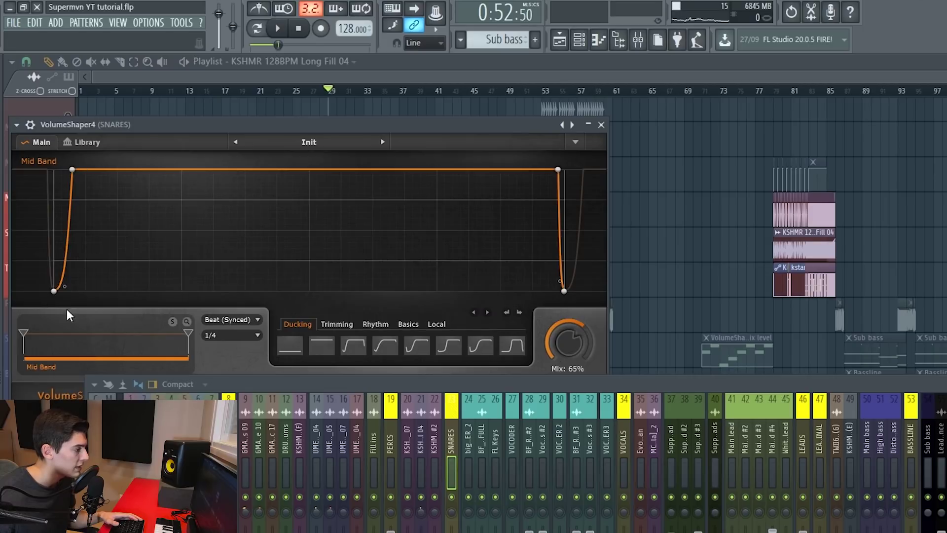
{"action": "left_click", "coordinate": [601, 125]}
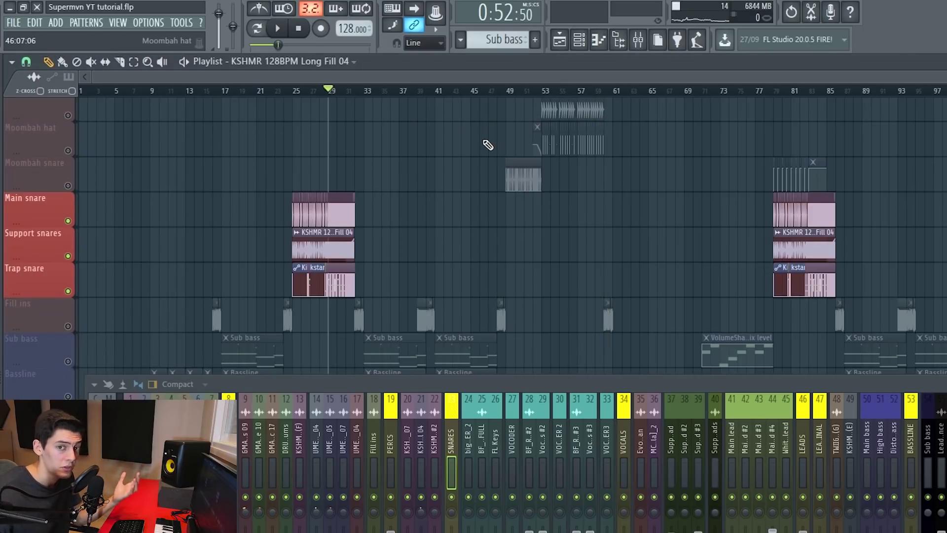
Inspect the PERCS REVERB channel's effects, including ValhallaVintageVerb, and play the three snare layers from bar 29
{"action": "scroll", "coordinate": [486, 197], "scroll_direction": "up", "scroll_amount": 4}
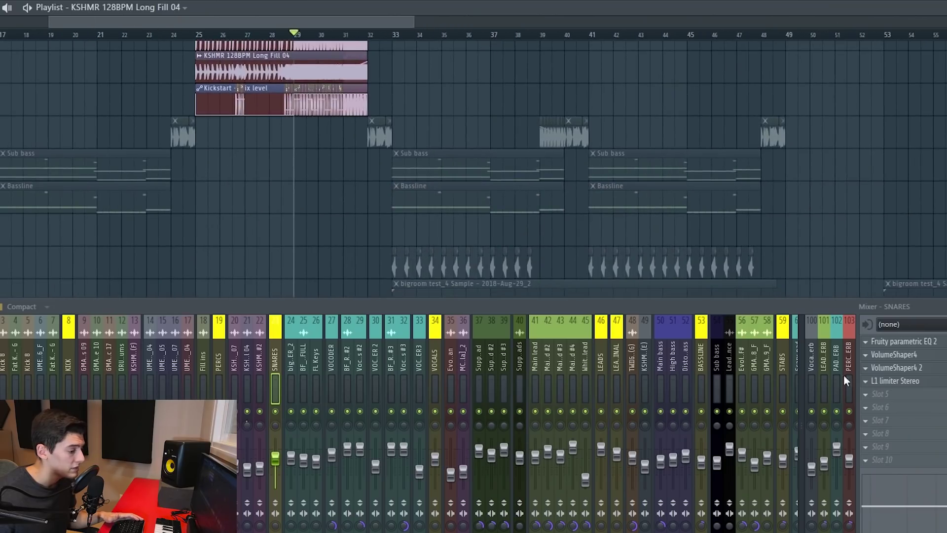
{"action": "left_click", "coordinate": [848, 383]}
{"action": "left_click", "coordinate": [906, 341]}
{"action": "key", "text": "Escape"}
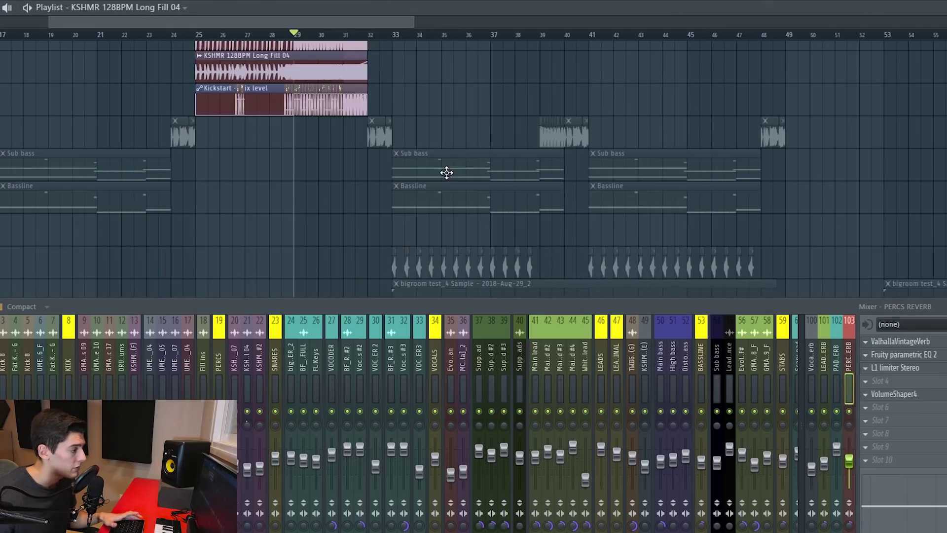
{"action": "scroll", "coordinate": [307, 35], "scroll_direction": "up", "scroll_amount": 3}
{"action": "scroll", "coordinate": [468, 166], "scroll_direction": "up", "scroll_amount": 2}
{"action": "key", "text": "space"}
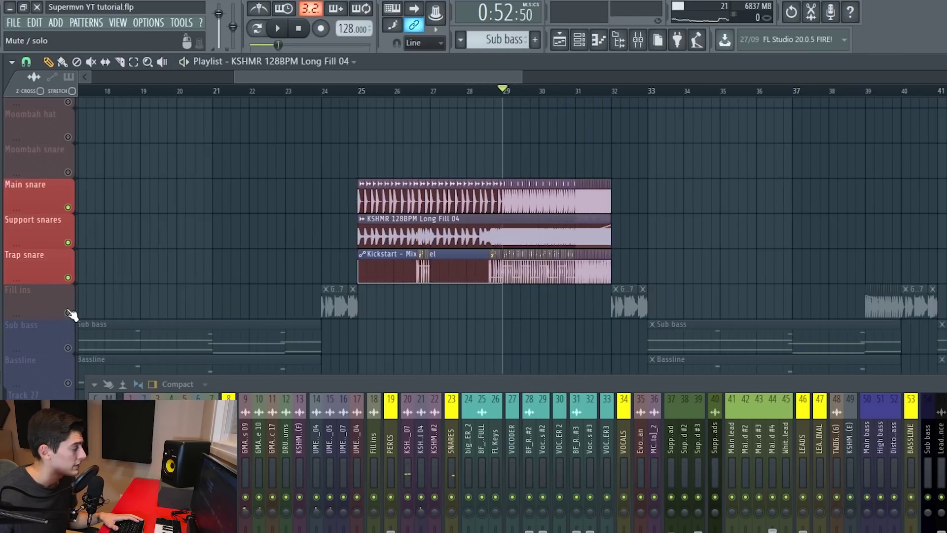
Solo the Fill ins track and place the playhead at bar 32, where its fill begins
{"action": "right_click", "coordinate": [68, 313]}
{"action": "left_click", "coordinate": [614, 95]}
{"action": "scroll", "coordinate": [660, 93], "scroll_direction": "up", "scroll_amount": 5}
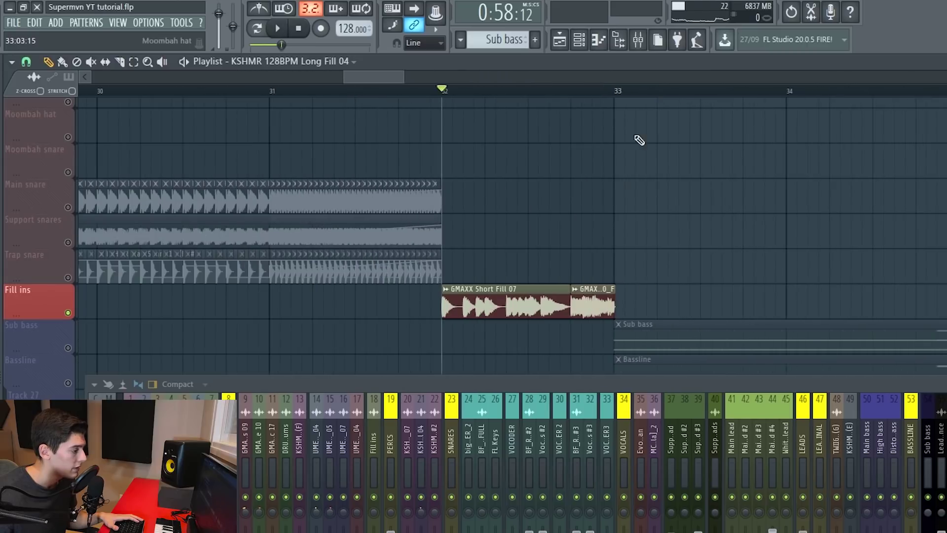
{"action": "scroll", "coordinate": [543, 95], "scroll_direction": "up", "scroll_amount": 4}
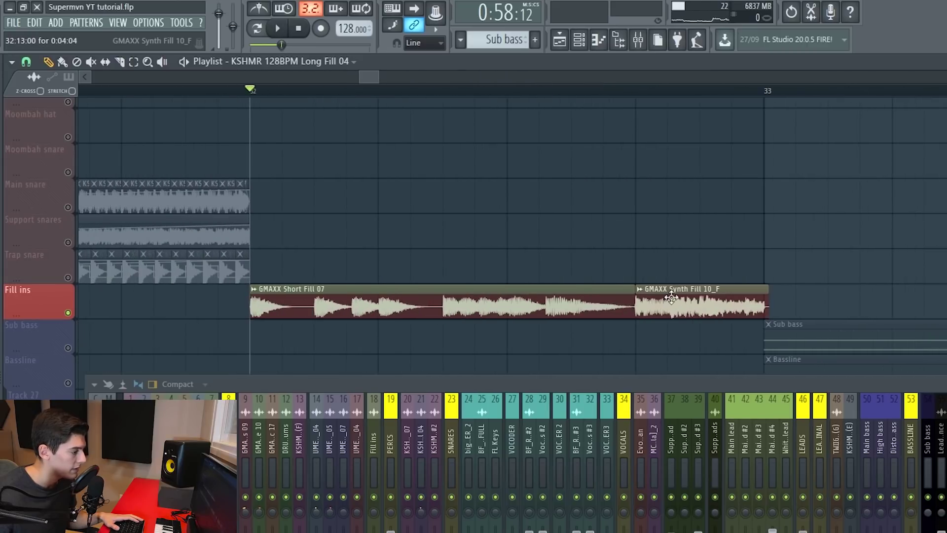
Inspect the sample settings of GMAXX Short Fill 07 and GMAXX Synth Fill 10_F, and play the fill from bar 32
{"action": "double_click", "coordinate": [455, 306]}
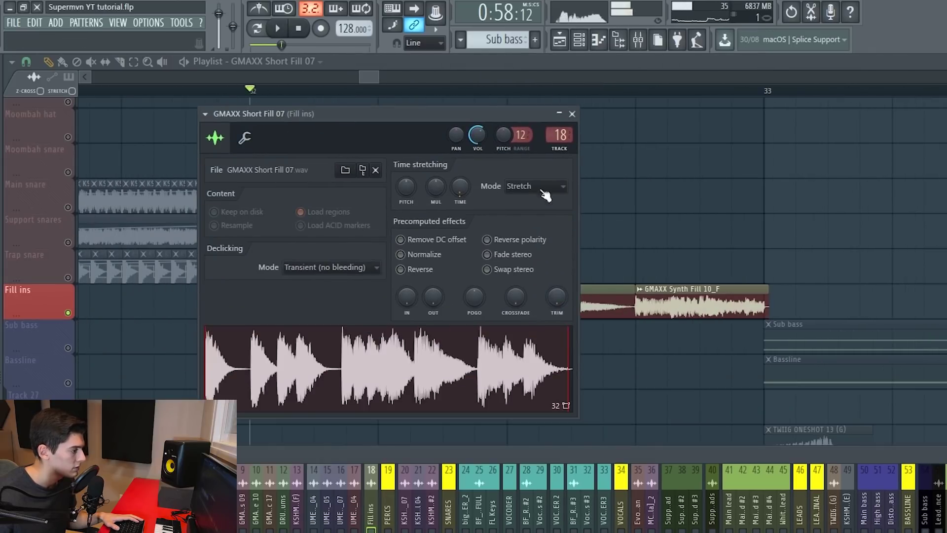
{"action": "left_click", "coordinate": [573, 117]}
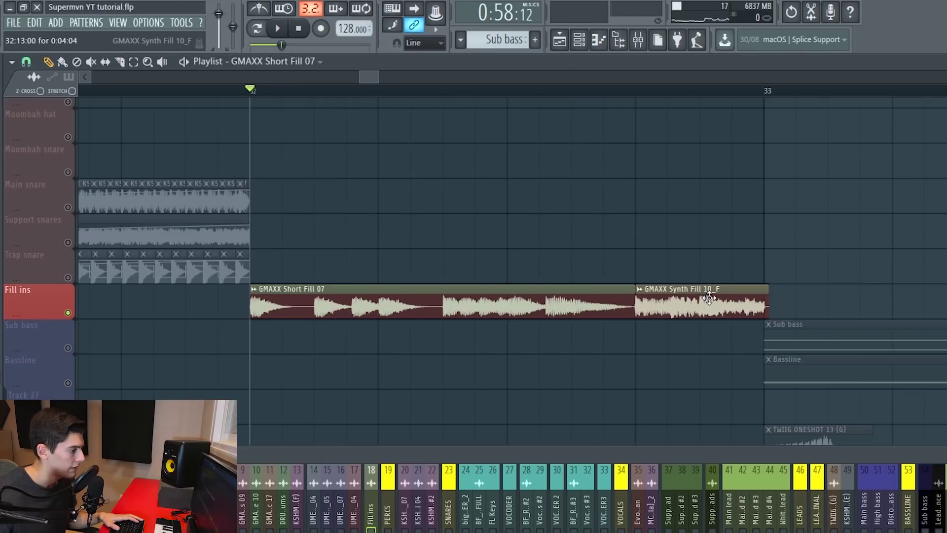
{"action": "double_click", "coordinate": [303, 293]}
{"action": "left_click_drag", "start_coordinate": [306, 203], "coordinate": [391, 116]}
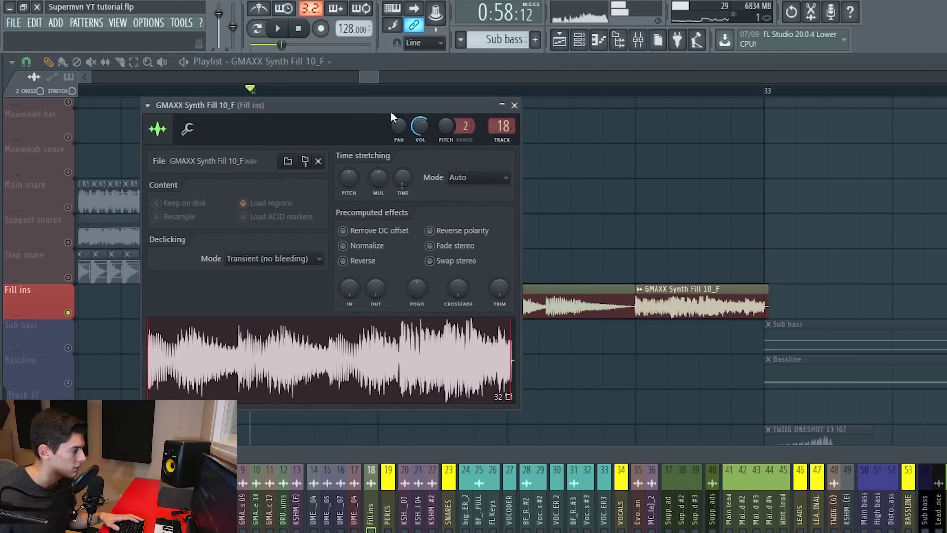
{"action": "left_click", "coordinate": [514, 105]}
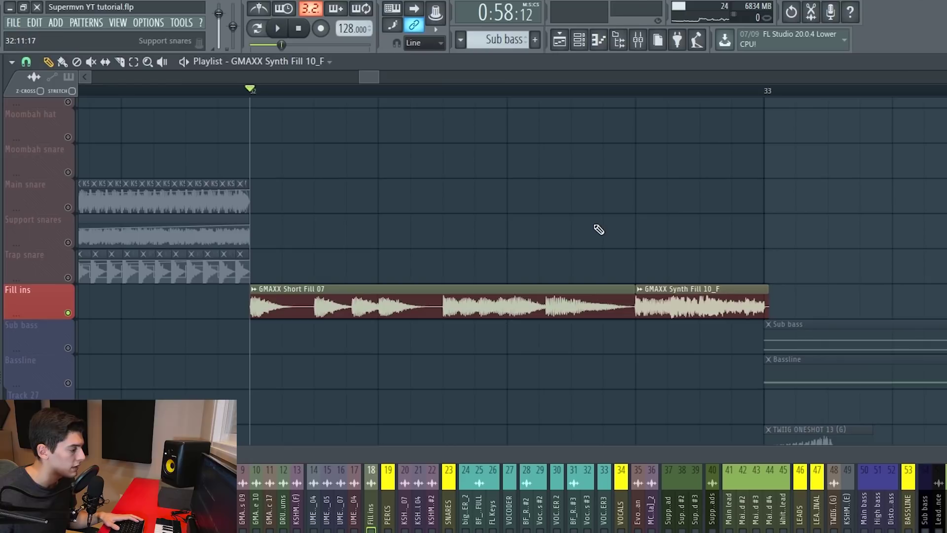
{"action": "key", "text": "space"}
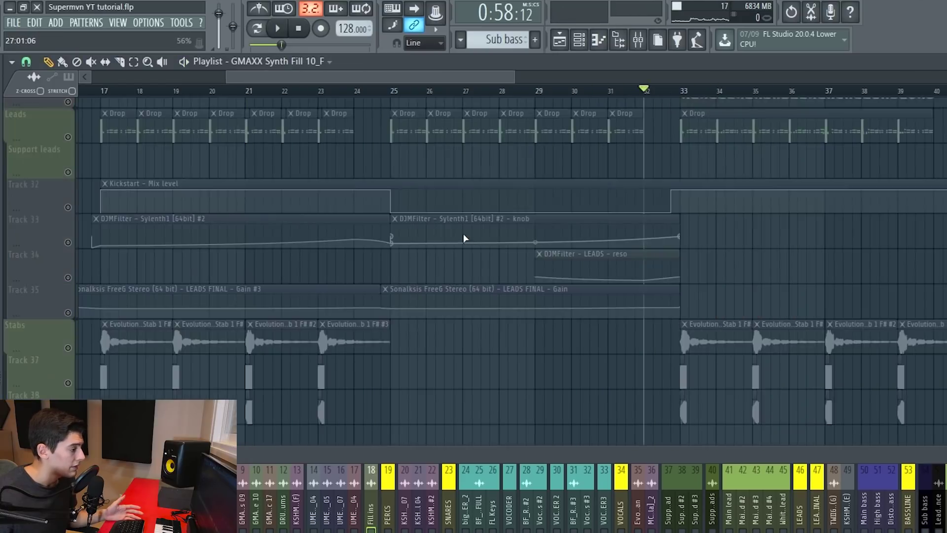
Solo the Leads group with its automation tracks and play it from bar 25
{"action": "scroll", "coordinate": [465, 237], "scroll_direction": "down", "scroll_amount": 3}
{"action": "scroll", "coordinate": [550, 89], "scroll_direction": "right", "scroll_amount": 3}
{"action": "scroll", "coordinate": [552, 93], "scroll_direction": "down", "scroll_amount": 3}
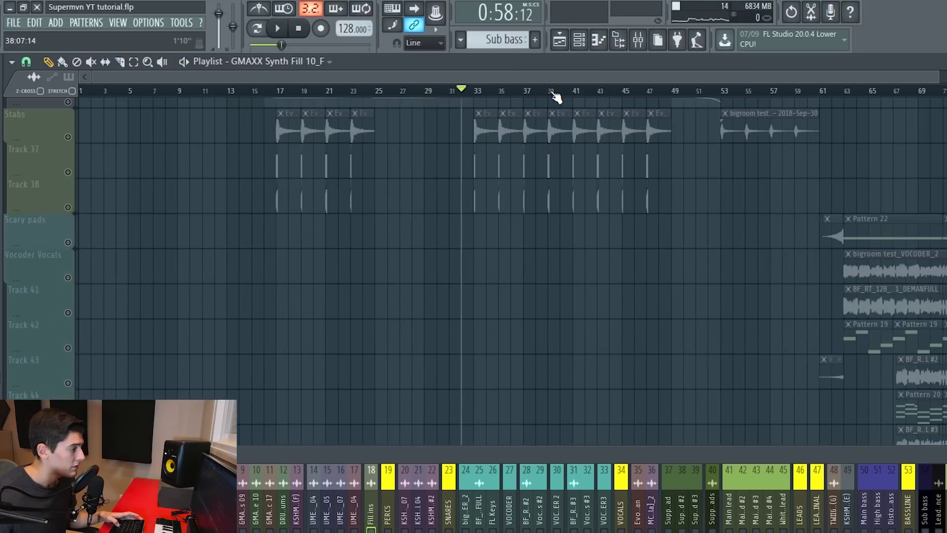
{"action": "scroll", "coordinate": [380, 300], "scroll_direction": "up", "scroll_amount": 5}
{"action": "right_click", "coordinate": [69, 208]}
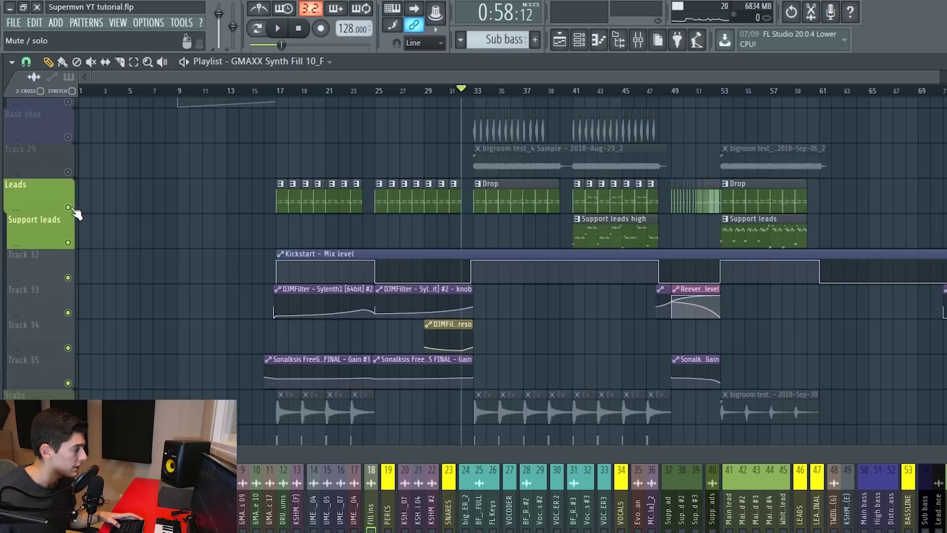
{"action": "left_click", "coordinate": [385, 94]}
{"action": "scroll", "coordinate": [395, 114], "scroll_direction": "up", "scroll_amount": 3}
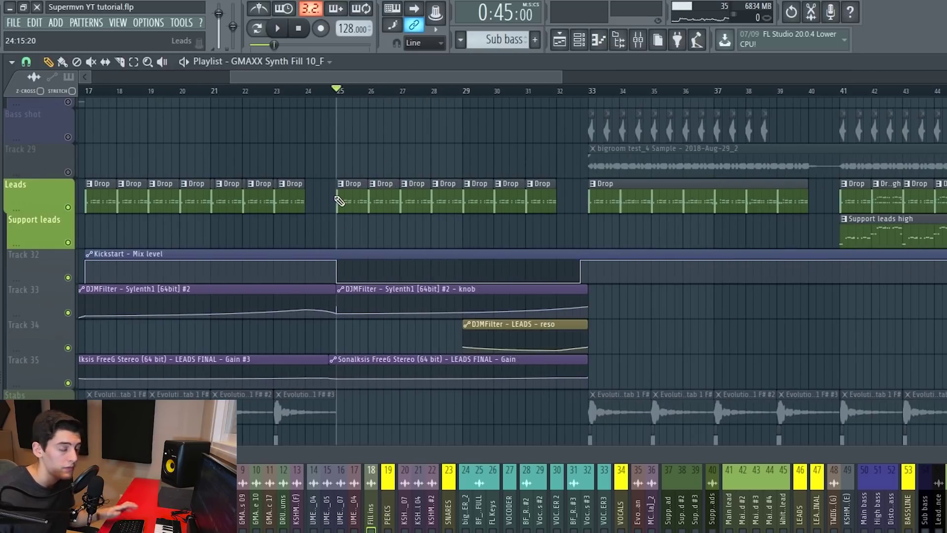
{"action": "key", "text": "space"}
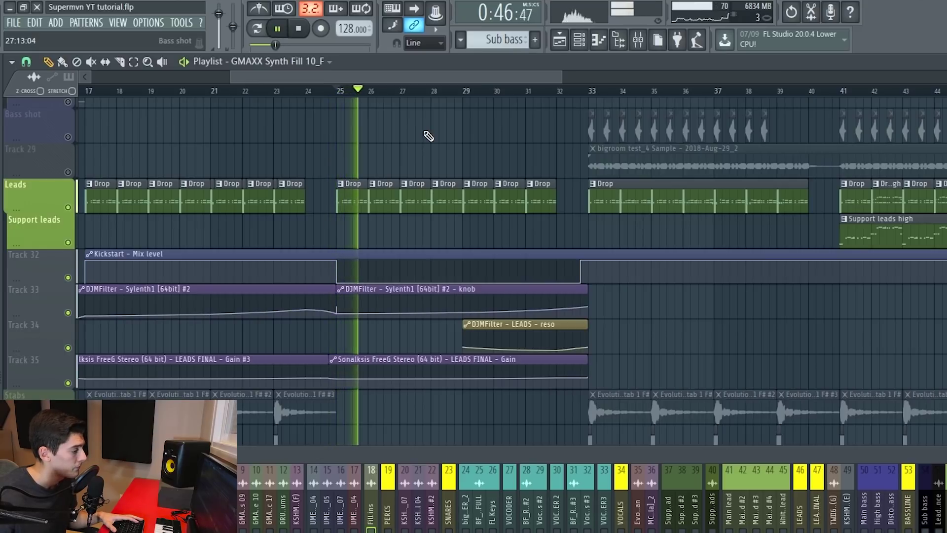
Play the soloed leads from around bar 29 and from bar 31, and stop playback
{"action": "left_click", "coordinate": [478, 93]}
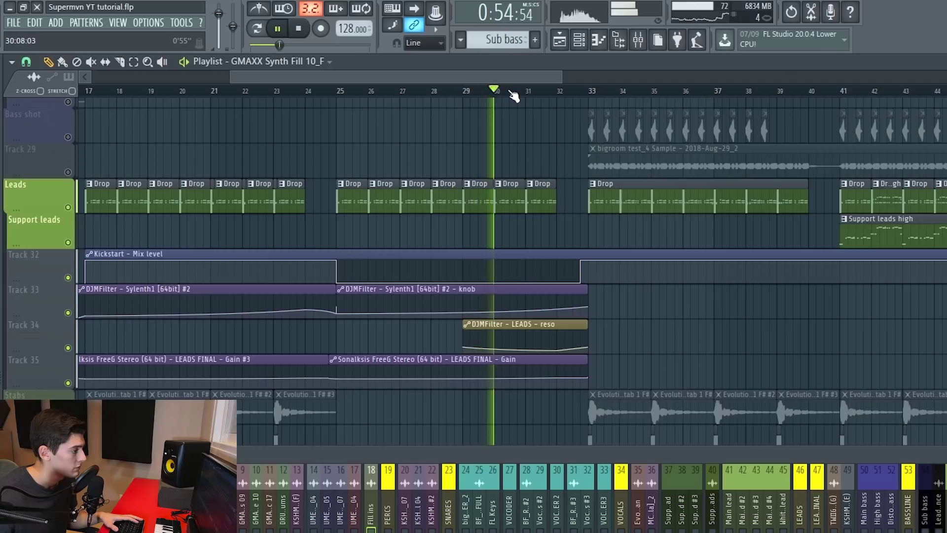
{"action": "left_click", "coordinate": [528, 93]}
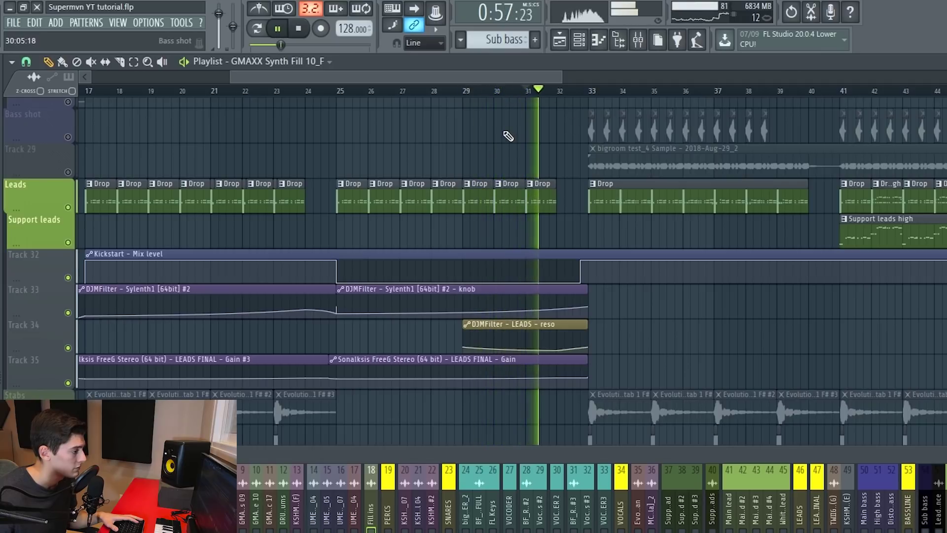
{"action": "key", "text": "space"}
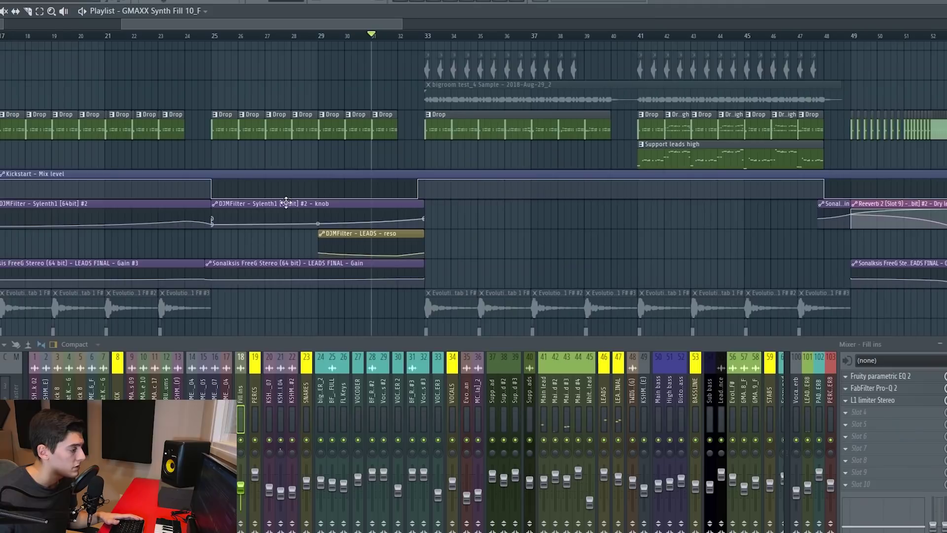
Inspect the effect chains of the LEADS FINAL and LEADS buses, and view the DJMFilter on LEADS before closing it
{"action": "left_click", "coordinate": [611, 394]}
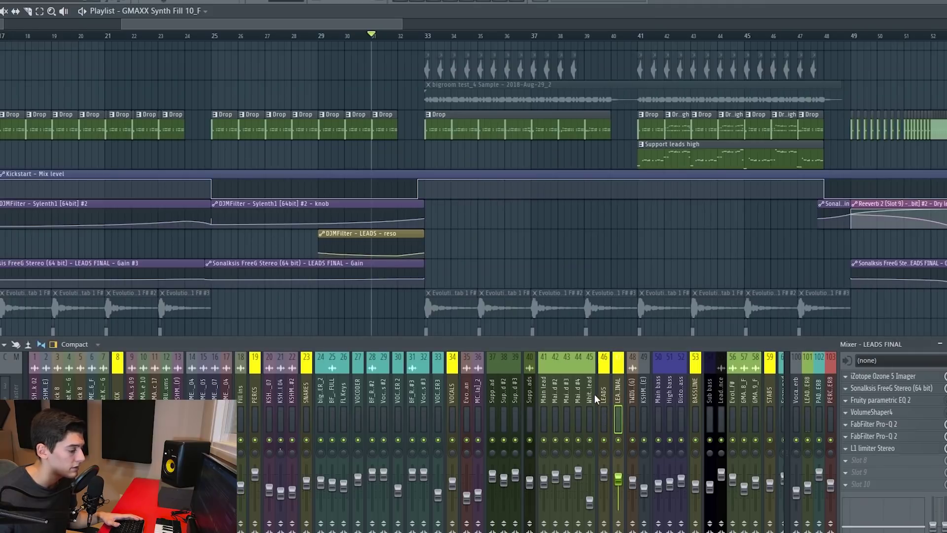
{"action": "left_click", "coordinate": [601, 394]}
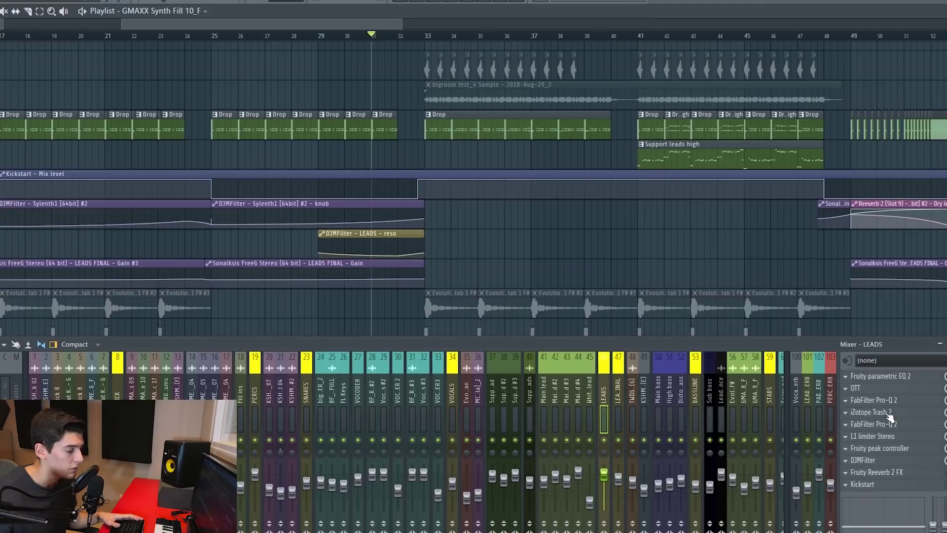
{"action": "left_click", "coordinate": [863, 460]}
{"action": "left_click_drag", "start_coordinate": [54, 88], "coordinate": [597, 90]}
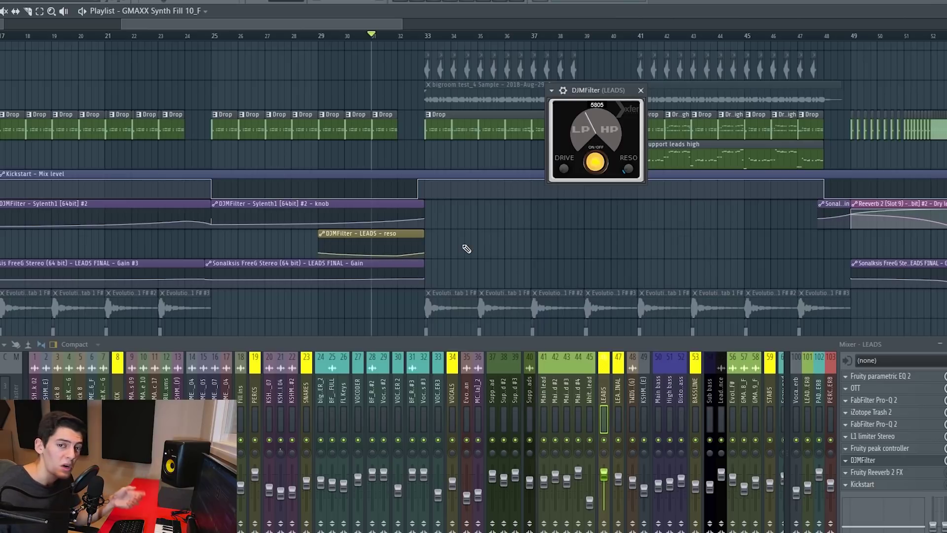
{"action": "left_click", "coordinate": [639, 91]}
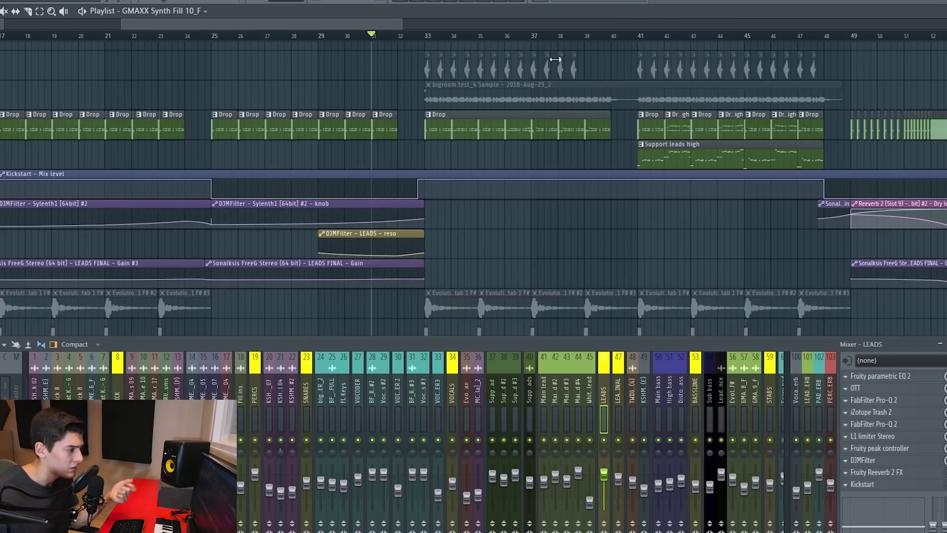
Solo the Vocals group and play the Evolution Of Sound "Jump In The Air Like Superman" clip before bar 33
{"action": "scroll", "coordinate": [446, 40], "scroll_direction": "down", "scroll_amount": 3}
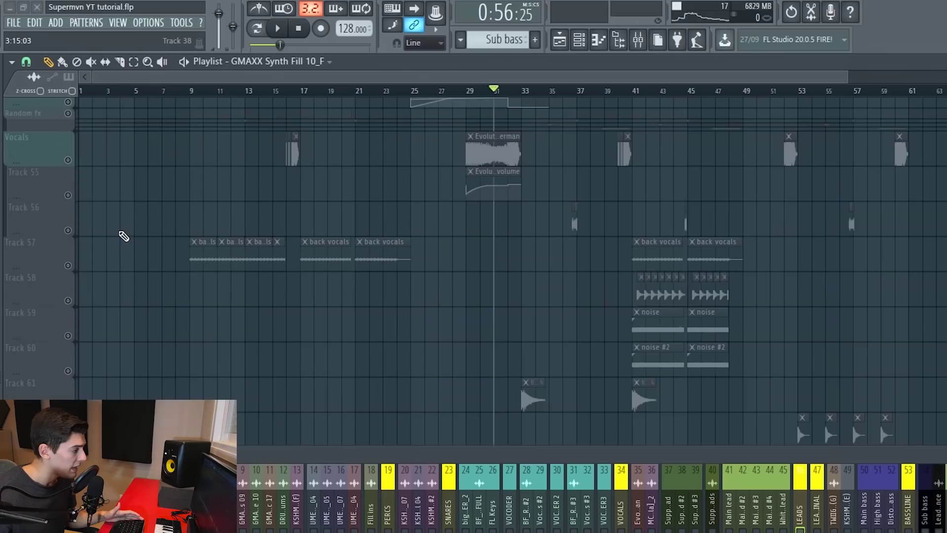
{"action": "left_click", "coordinate": [69, 160]}
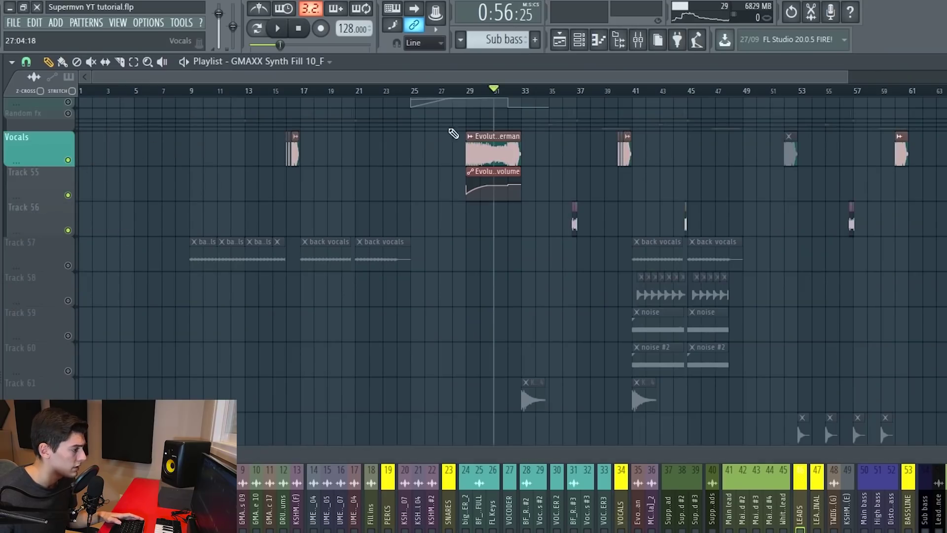
{"action": "scroll", "coordinate": [505, 91], "scroll_direction": "up", "scroll_amount": 5}
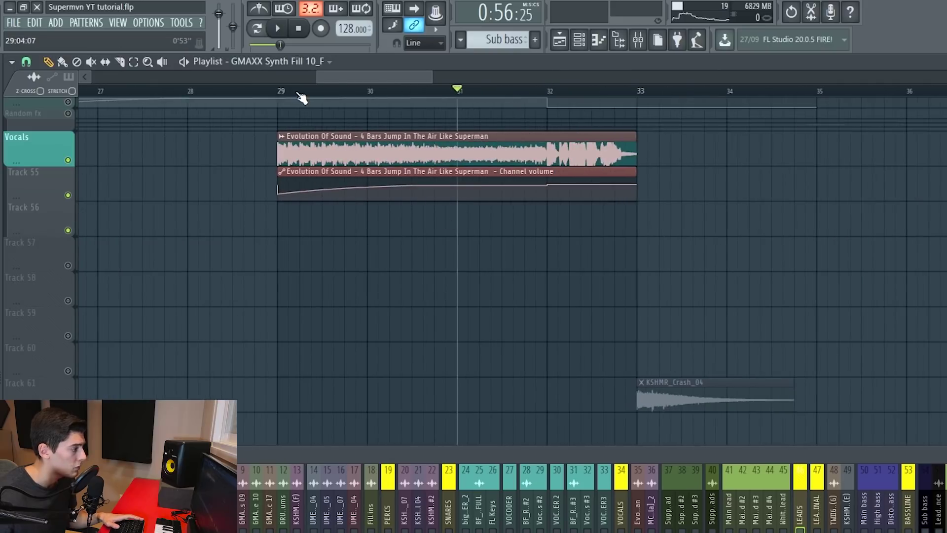
{"action": "left_click", "coordinate": [300, 94]}
{"action": "key", "text": "space"}
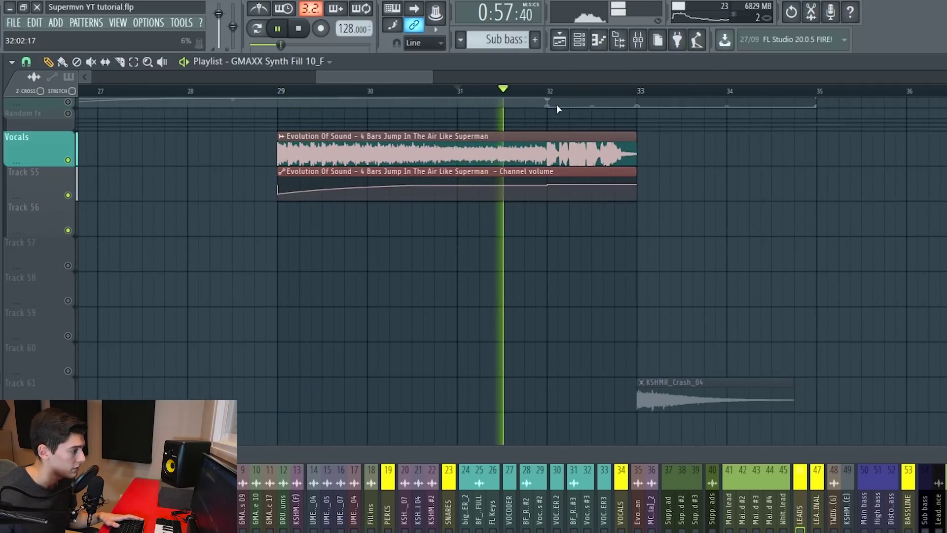
{"action": "scroll", "coordinate": [561, 95], "scroll_direction": "down", "scroll_amount": 5}
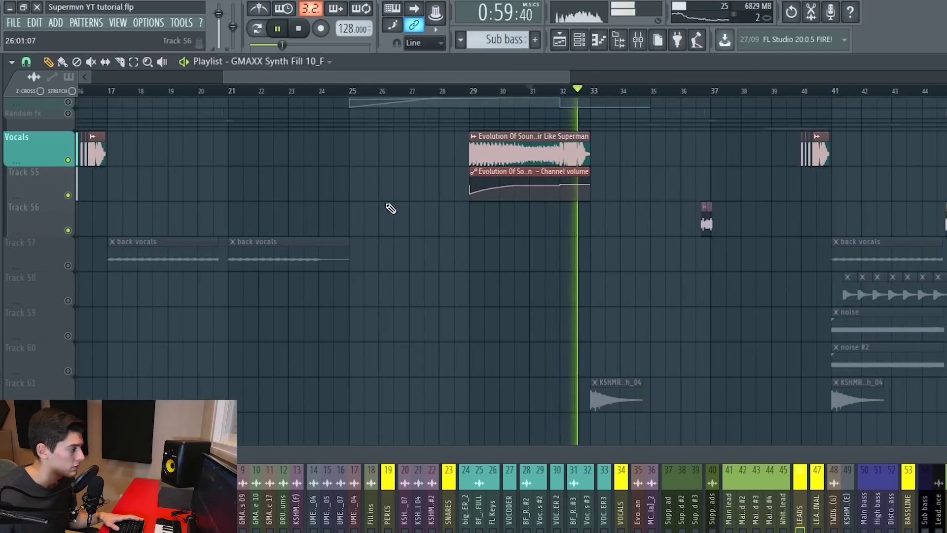
Isolate the downlifter, white noise impact and sub drop on Tracks 63, 64 and 66, and play them from bar 25
{"action": "scroll", "coordinate": [393, 208], "scroll_direction": "down", "scroll_amount": 5}
{"action": "key", "text": "space"}
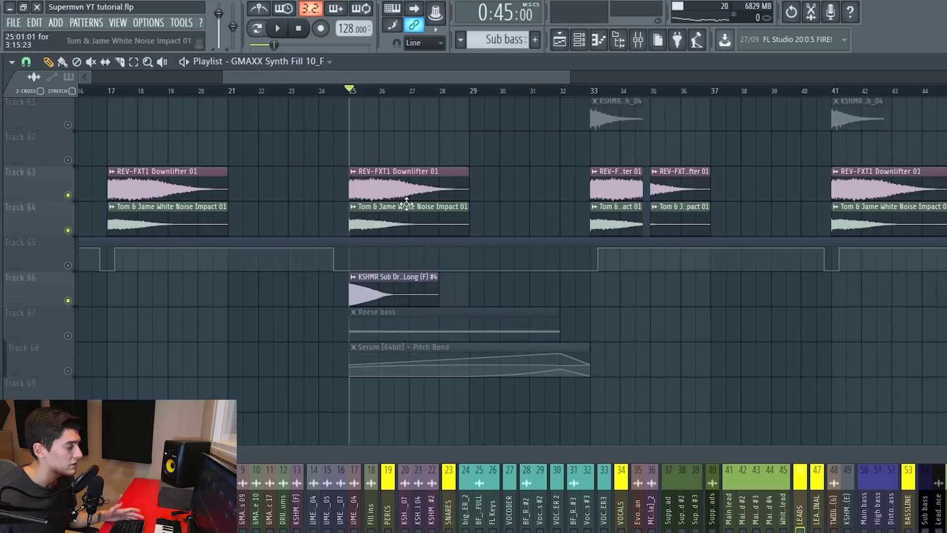
{"action": "key", "text": "space"}
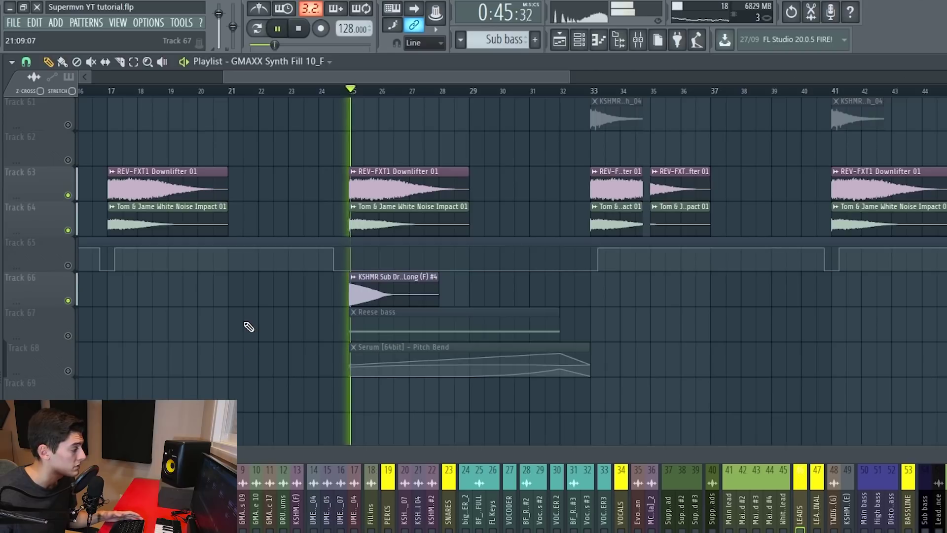
{"action": "key", "text": "space"}
Isolate Tracks 67 and 68, holding the Reese bass pattern and its Serum Pitch Bend automation
{"action": "left_click", "coordinate": [64, 338]}
{"action": "left_click", "coordinate": [68, 370], "text": "shift"}
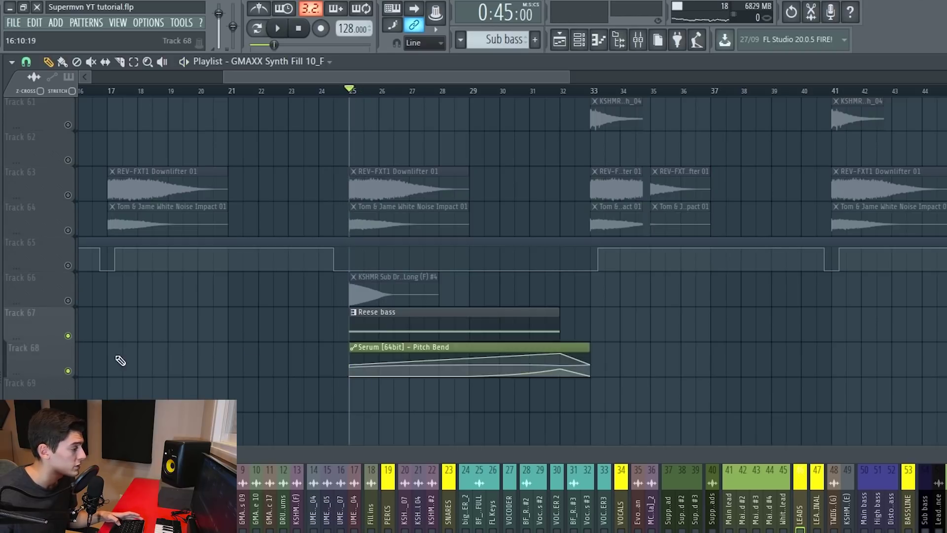
Play the Reese bass with its pitch bend from bar 25, then from near the end of the build-up
{"action": "scroll", "coordinate": [214, 325], "scroll_direction": "down", "scroll_amount": 3}
{"action": "key", "text": "space"}
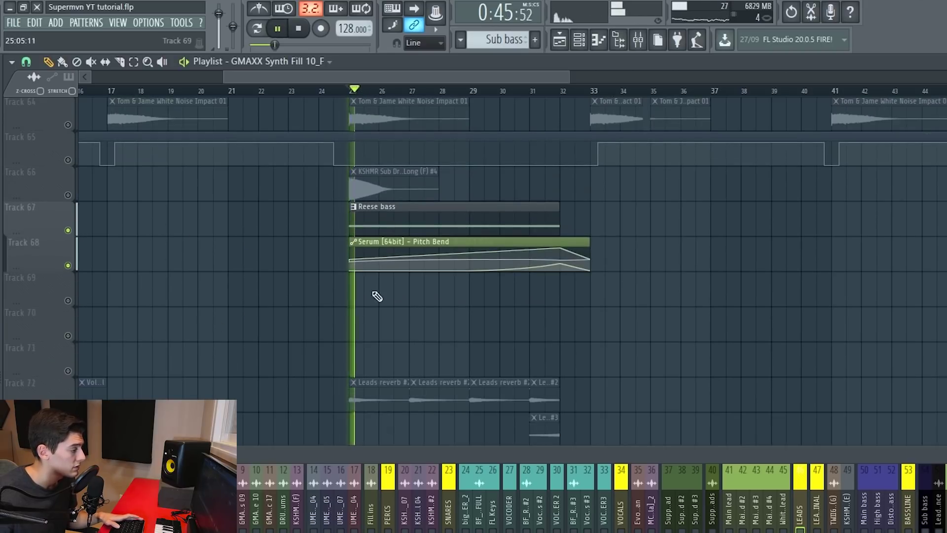
{"action": "left_click", "coordinate": [473, 91]}
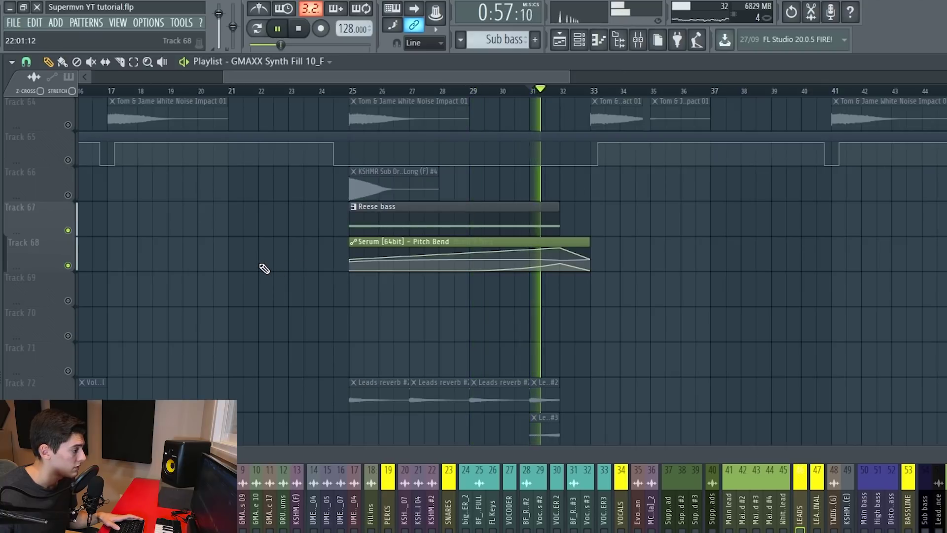
{"action": "key", "text": "space"}
Isolate Tracks 72 and 73 and play their Leads reverb clips from bar 25
{"action": "scroll", "coordinate": [260, 268], "scroll_direction": "down", "scroll_amount": 6}
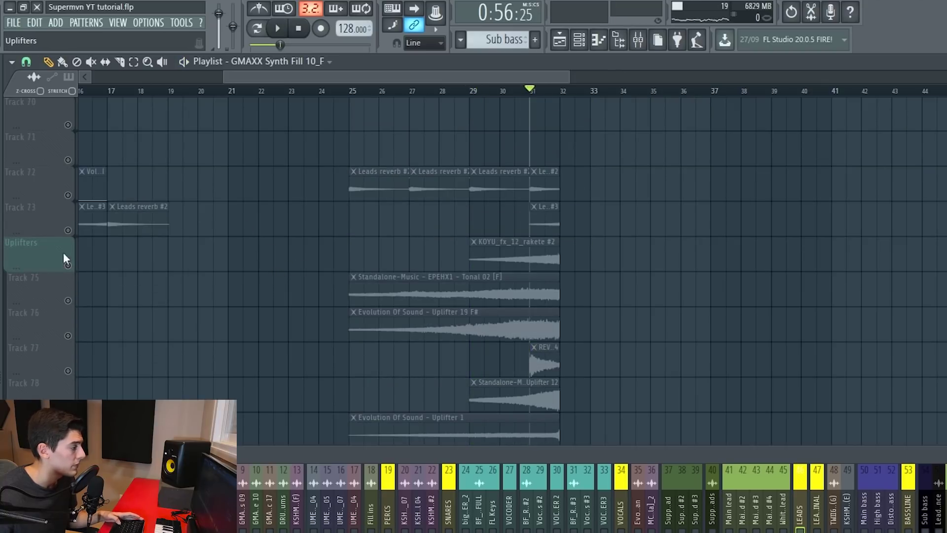
{"action": "right_click", "coordinate": [69, 266]}
{"action": "right_click", "coordinate": [69, 267]}
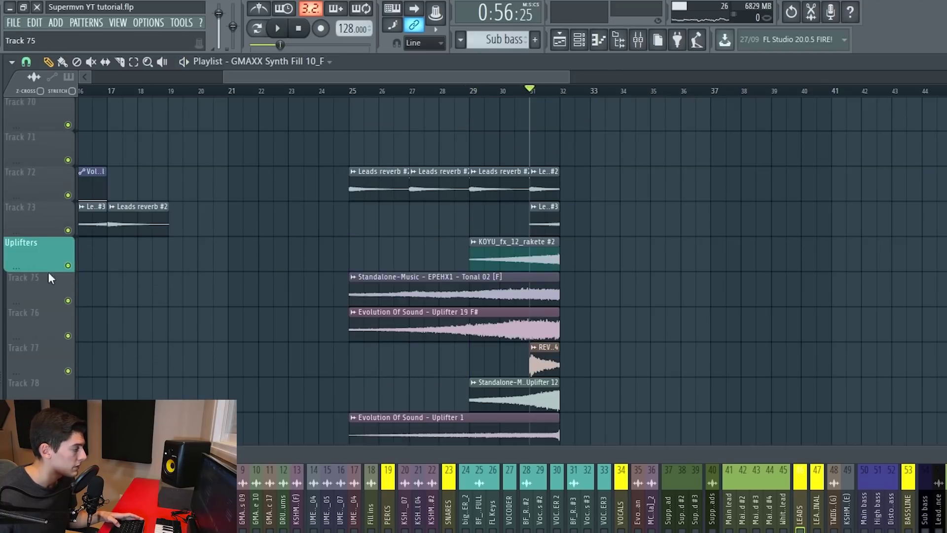
{"action": "right_click", "coordinate": [68, 267]}
{"action": "scroll", "coordinate": [307, 226], "scroll_direction": "down", "scroll_amount": 2}
{"action": "key", "text": "space"}
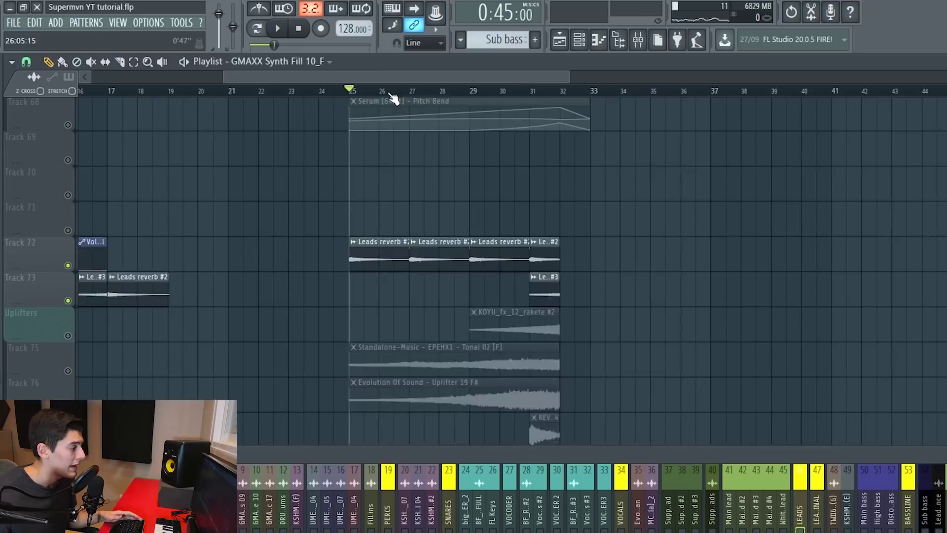
{"action": "scroll", "coordinate": [391, 97], "scroll_direction": "up", "scroll_amount": 3, "text": "ctrl"}
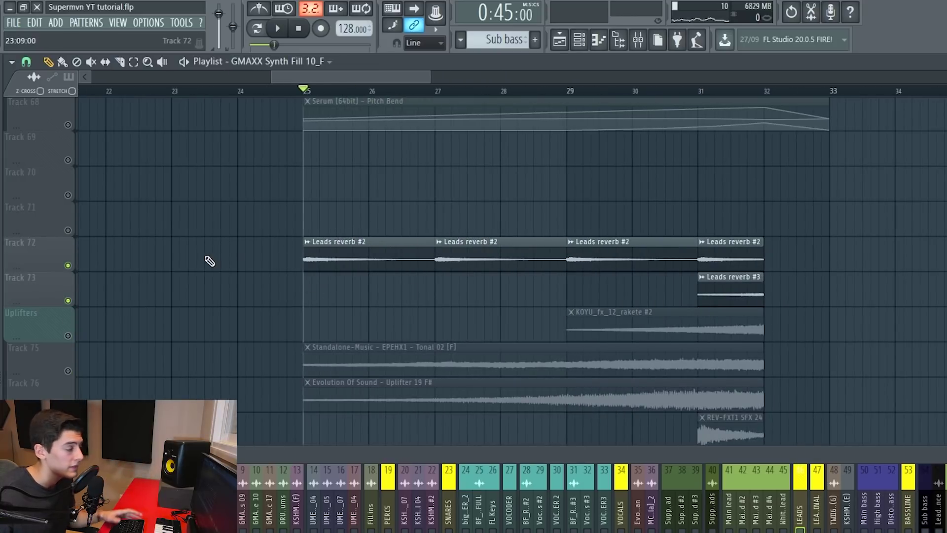
{"action": "key", "text": "space"}
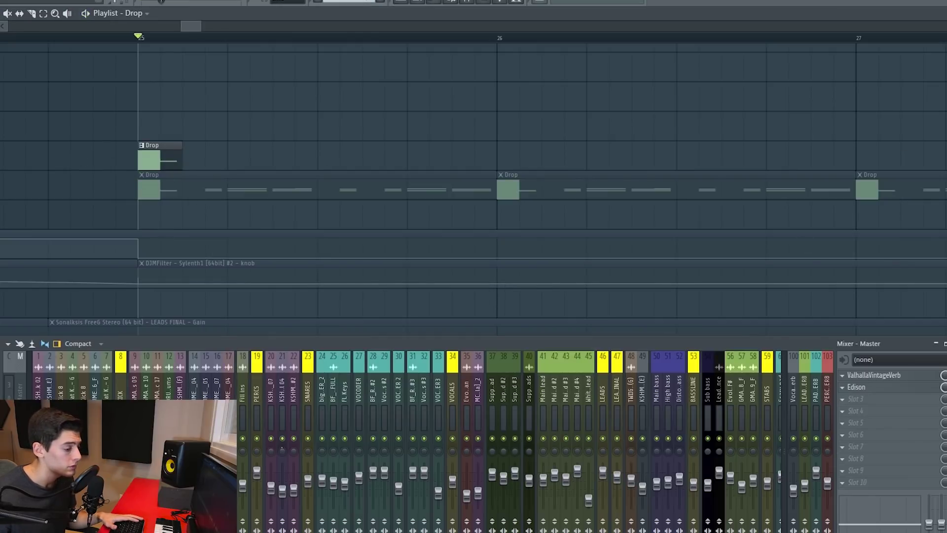
Open ValhallaVintageVerb on the Master and play the short Drop clip through its Leads Reverb Eric preset
{"action": "left_click", "coordinate": [892, 378]}
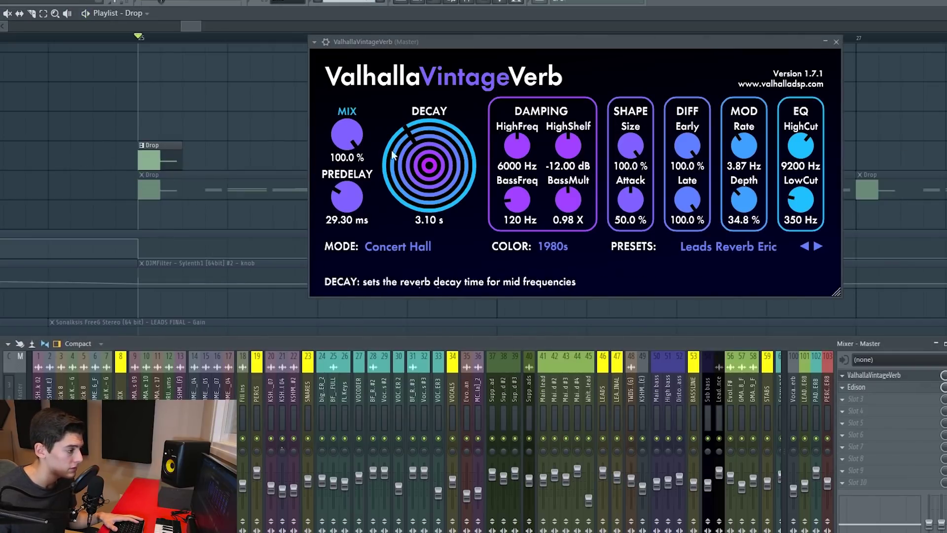
{"action": "left_click_drag", "start_coordinate": [595, 47], "coordinate": [606, 42]}
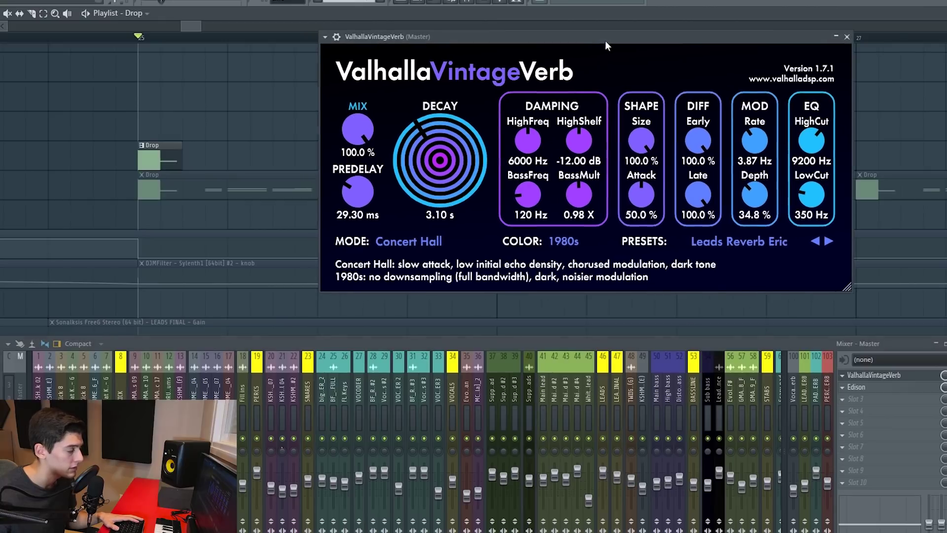
{"action": "key", "text": "space"}
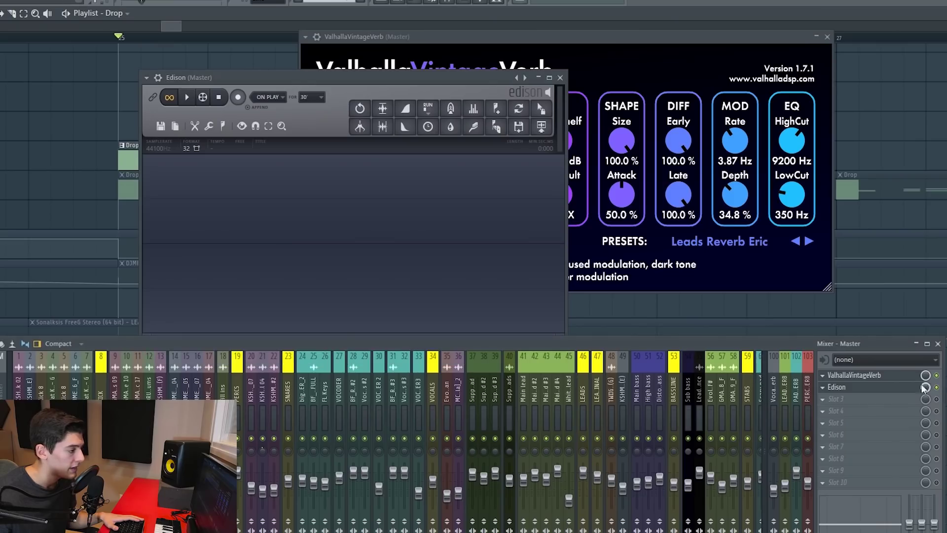
Record the Drop clip's reverb tail in Edison on the Master, then close and switch off both Master effects
{"action": "left_click_drag", "start_coordinate": [268, 80], "coordinate": [359, 44]}
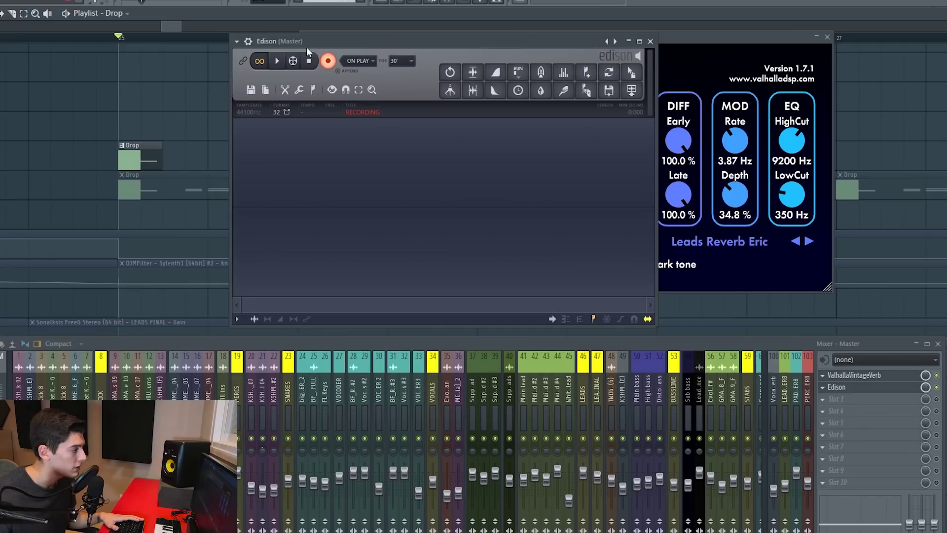
{"action": "key", "text": "space"}
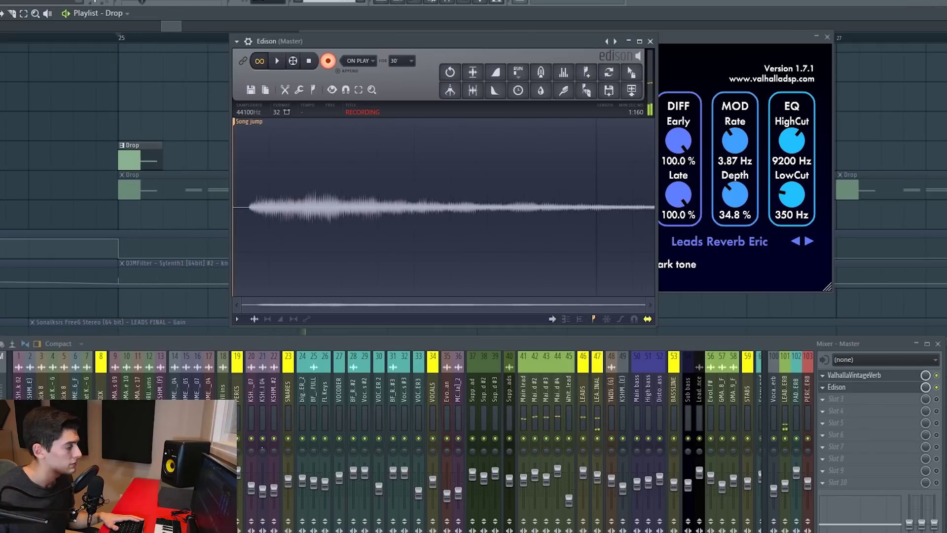
{"action": "key", "text": "space"}
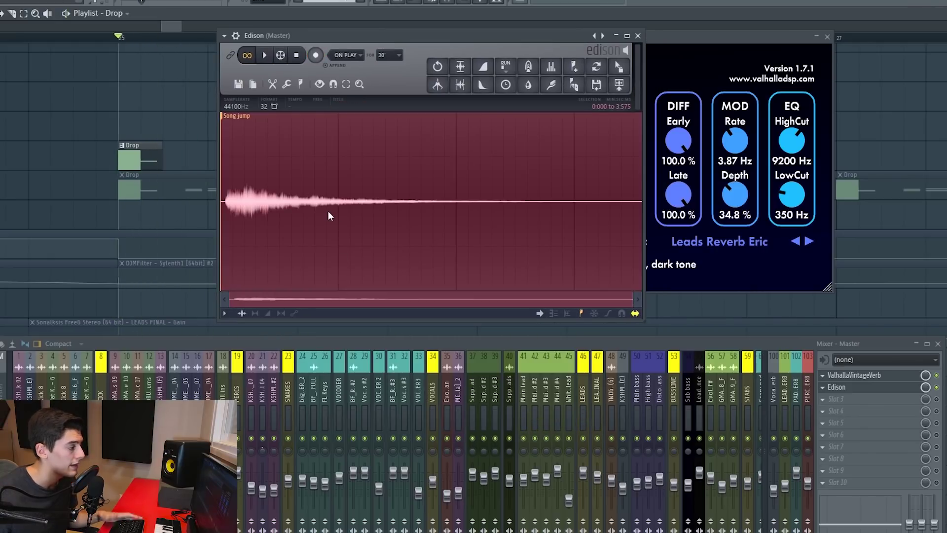
{"action": "key", "text": "space"}
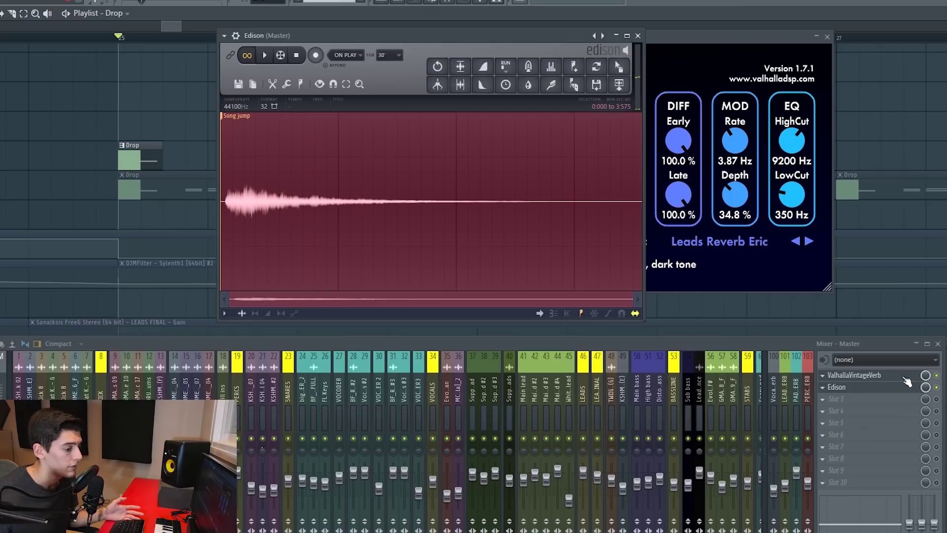
{"action": "left_click", "coordinate": [872, 375]}
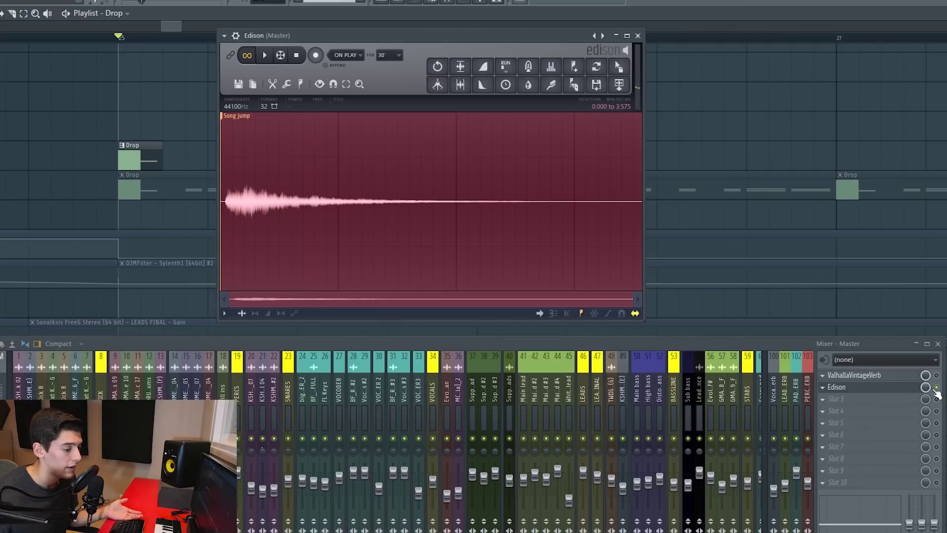
{"action": "left_click", "coordinate": [893, 387]}
Isolate the Leads reverb #3 clip and play it from bar 31
{"action": "scroll", "coordinate": [424, 46], "scroll_direction": "down", "scroll_amount": 3}
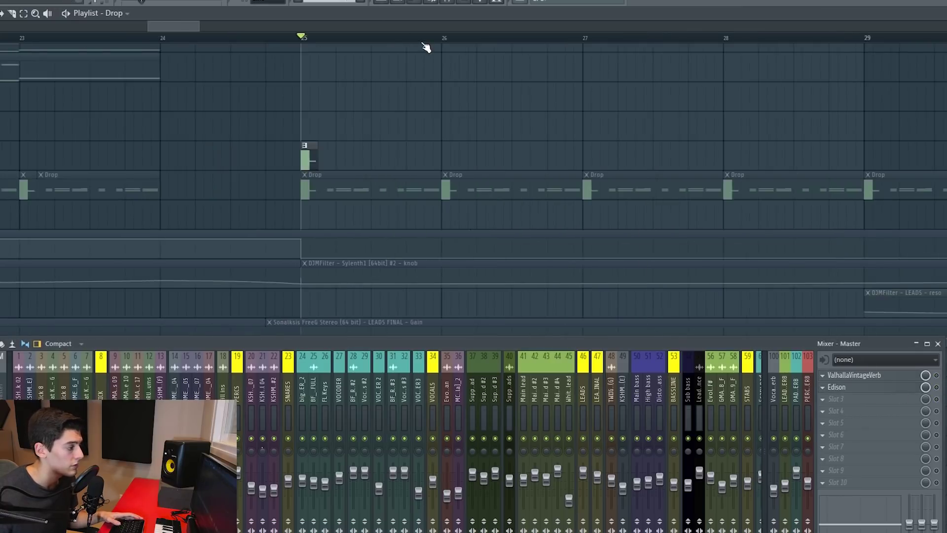
{"action": "scroll", "coordinate": [431, 150], "scroll_direction": "down", "scroll_amount": 5}
{"action": "scroll", "coordinate": [431, 150], "scroll_direction": "down", "scroll_amount": 5}
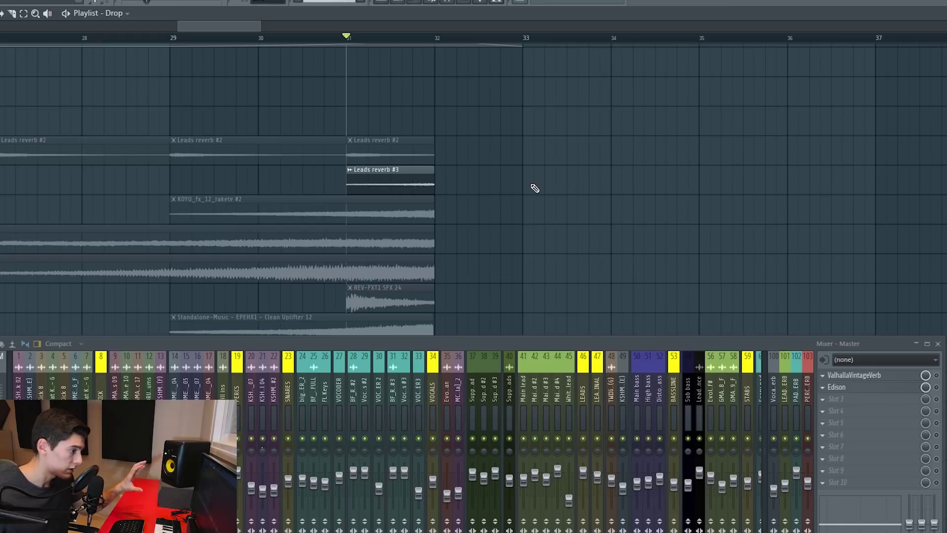
{"action": "key", "text": "space"}
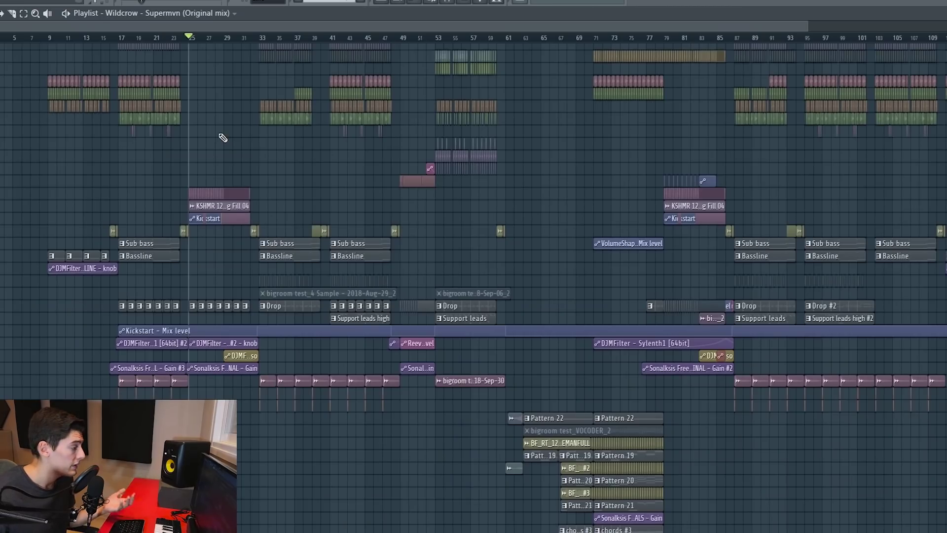
Isolate the "Wildcrow - Supermvn (Original mix)" track and play it from bar 25
{"action": "scroll", "coordinate": [223, 138], "scroll_direction": "up", "scroll_amount": 3}
{"action": "scroll", "coordinate": [222, 195], "scroll_direction": "up", "scroll_amount": 3}
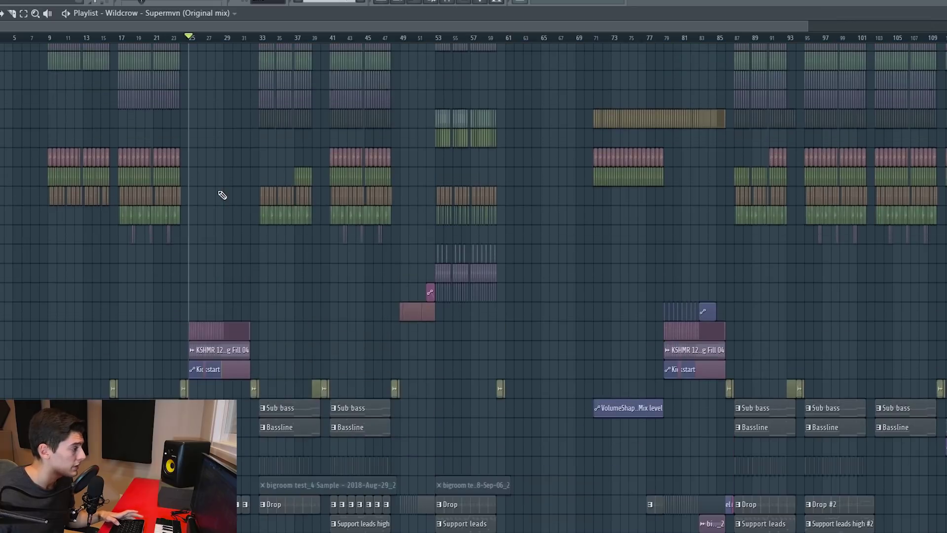
{"action": "scroll", "coordinate": [26, 147], "scroll_direction": "up", "scroll_amount": 3}
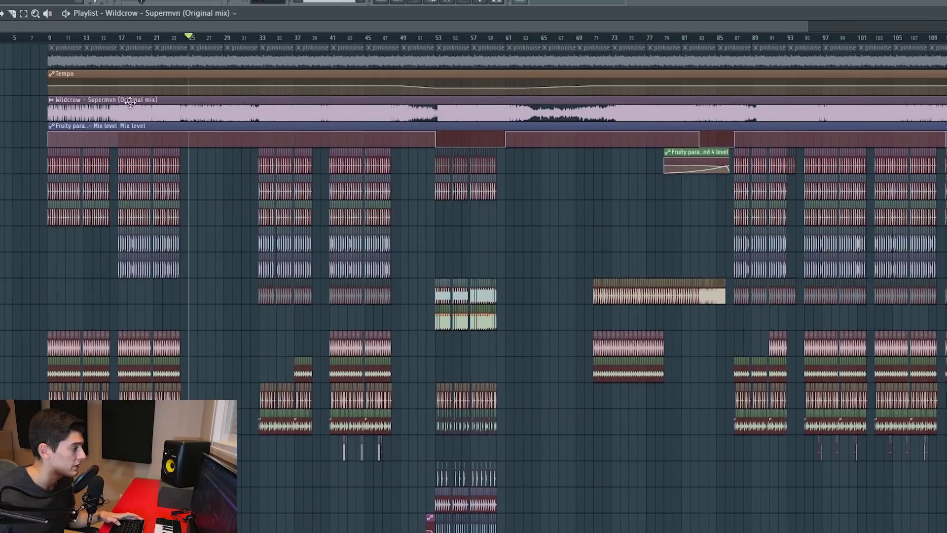
{"action": "right_click", "coordinate": [1, 119]}
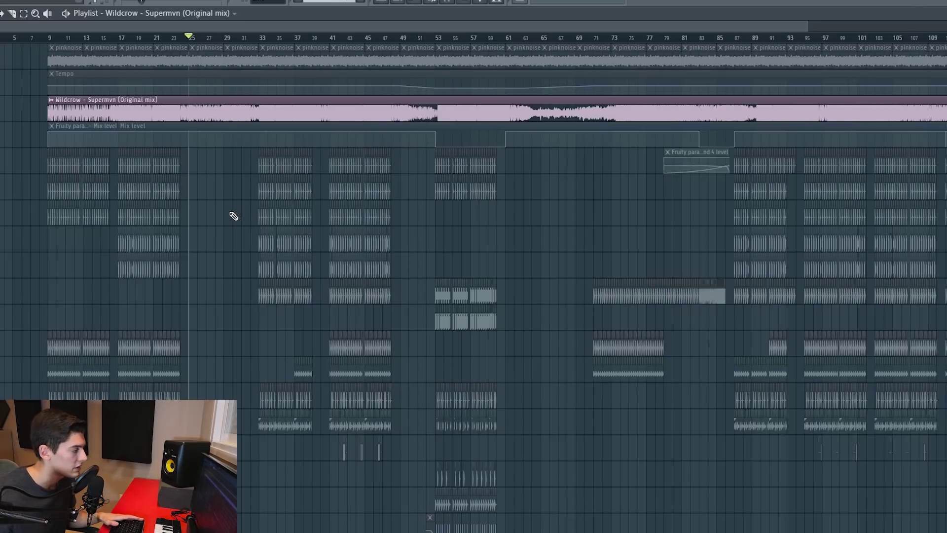
{"action": "key", "text": "space"}
Examine the build-up's layers across all tracks, from the snares down to the uplifters, while the original mix plays
{"action": "scroll", "coordinate": [193, 214], "scroll_direction": "down", "scroll_amount": 5}
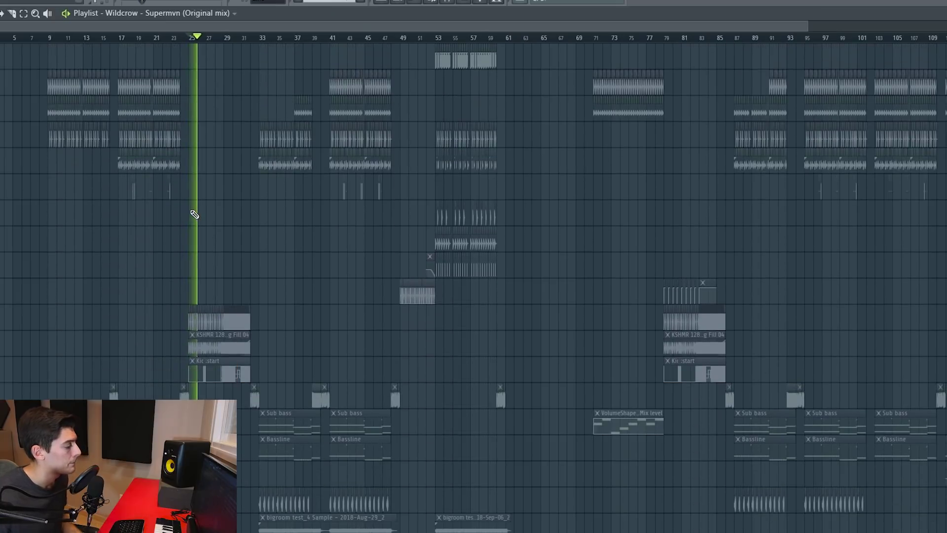
{"action": "scroll", "coordinate": [194, 212], "scroll_direction": "down", "scroll_amount": 3}
{"action": "scroll", "coordinate": [162, 194], "scroll_direction": "down", "scroll_amount": 2}
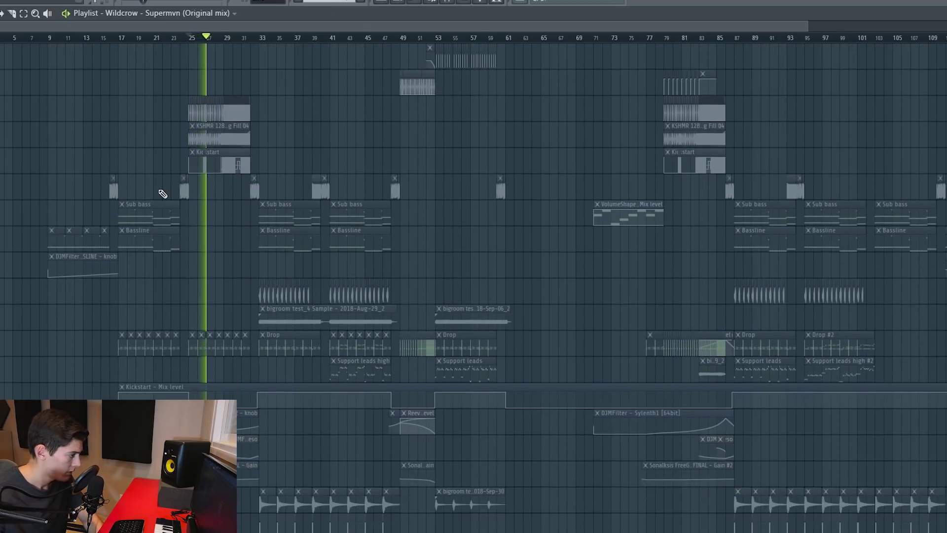
{"action": "scroll", "coordinate": [209, 197], "scroll_direction": "down", "scroll_amount": 5}
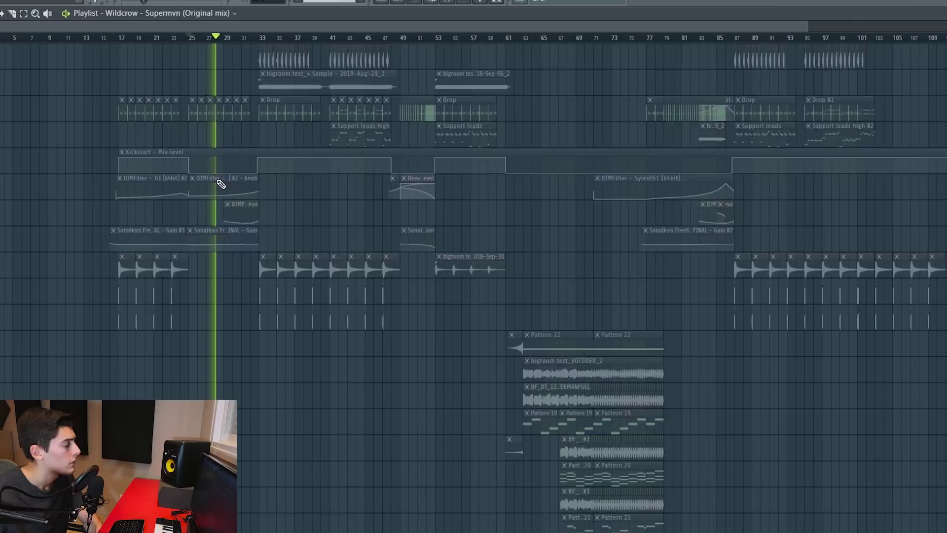
{"action": "scroll", "coordinate": [221, 184], "scroll_direction": "down", "scroll_amount": 5}
{"action": "scroll", "coordinate": [221, 184], "scroll_direction": "down", "scroll_amount": 3}
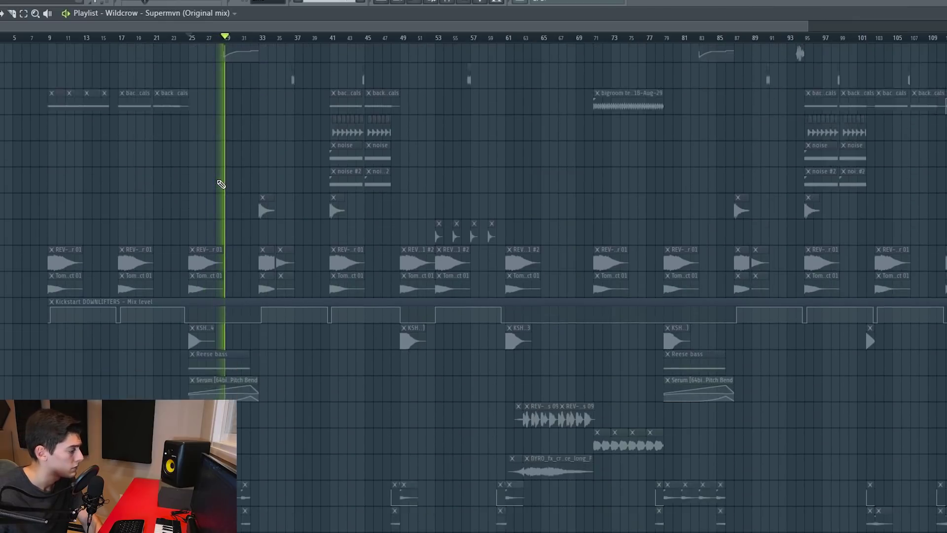
{"action": "scroll", "coordinate": [222, 184], "scroll_direction": "down", "scroll_amount": 3}
{"action": "scroll", "coordinate": [221, 184], "scroll_direction": "down", "scroll_amount": 3}
{"action": "scroll", "coordinate": [221, 184], "scroll_direction": "down", "scroll_amount": 3}
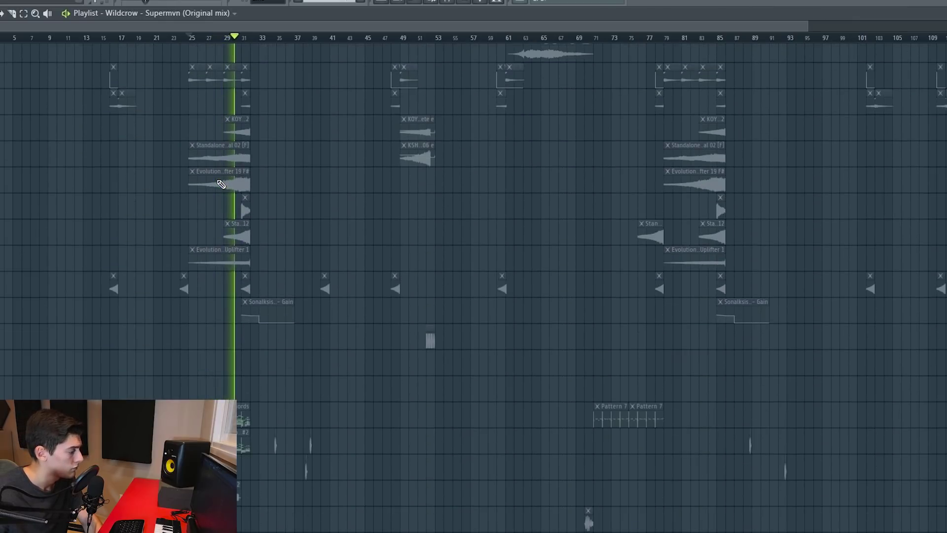
{"action": "scroll", "coordinate": [221, 185], "scroll_direction": "up", "scroll_amount": 15}
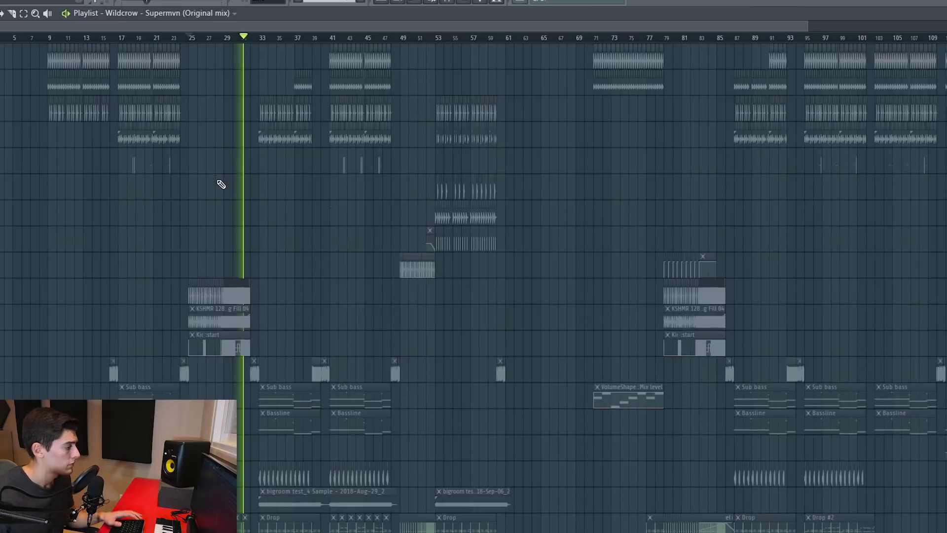
Isolate and play the drop's KSHMR (E) drum layer from bar 33, then the FR2 layer on its own
{"action": "scroll", "coordinate": [221, 184], "scroll_direction": "up", "scroll_amount": 6}
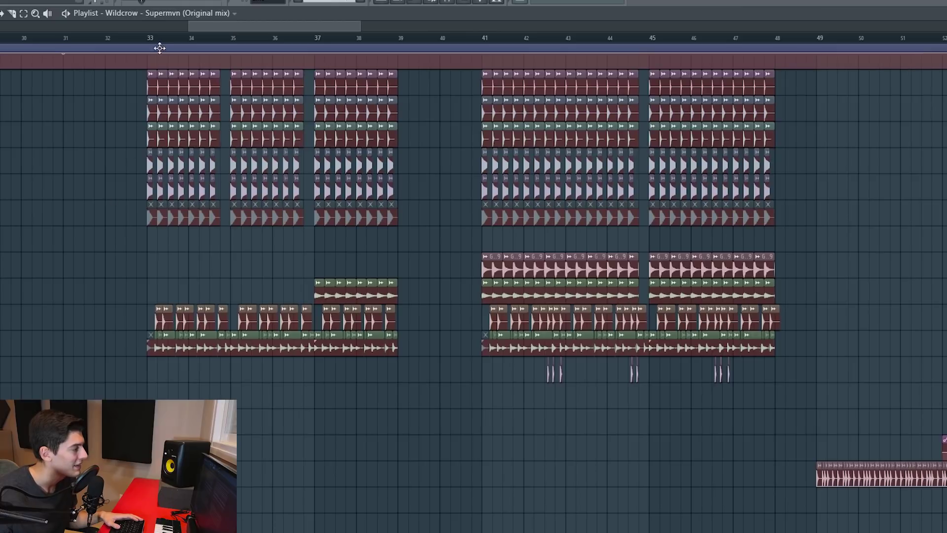
{"action": "scroll", "coordinate": [159, 38], "scroll_direction": "up", "scroll_amount": 5}
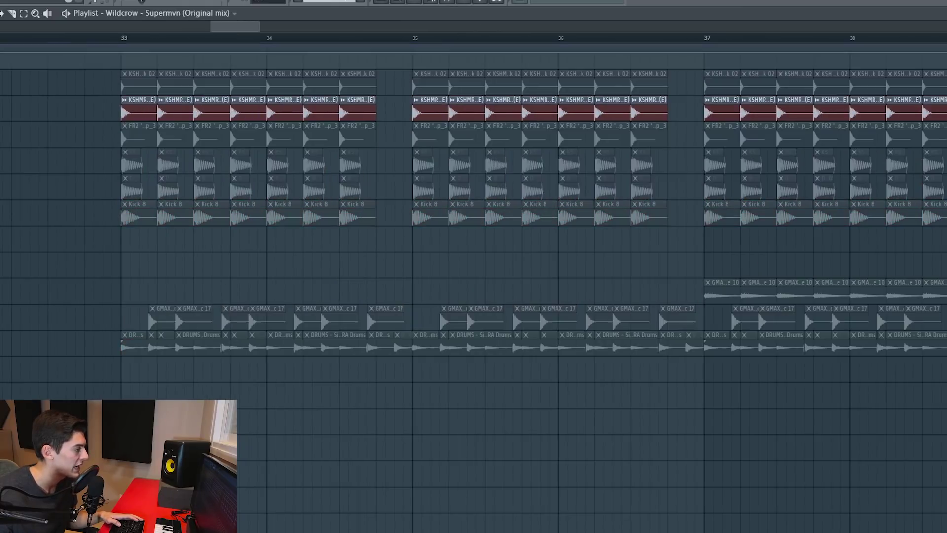
{"action": "left_click", "coordinate": [123, 39]}
{"action": "key", "text": "space"}
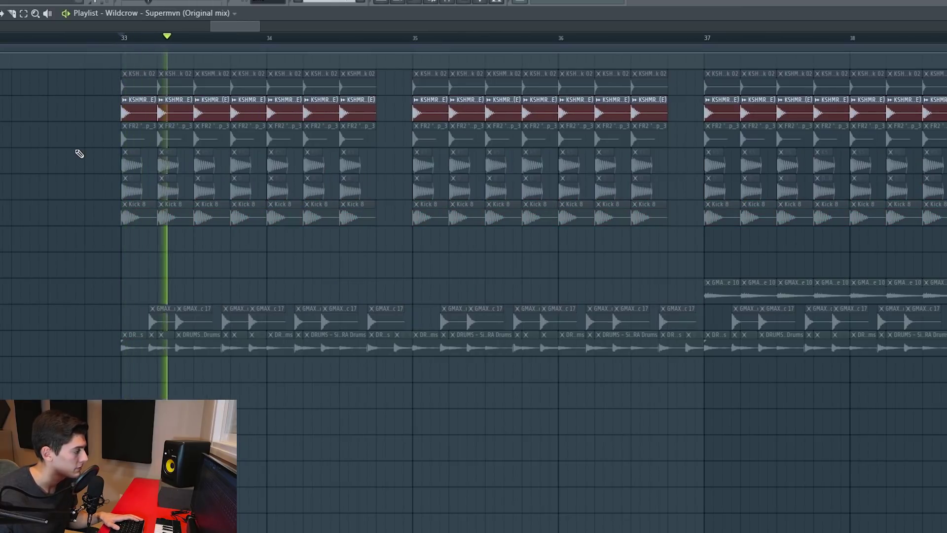
{"action": "left_click", "coordinate": [8, 140]}
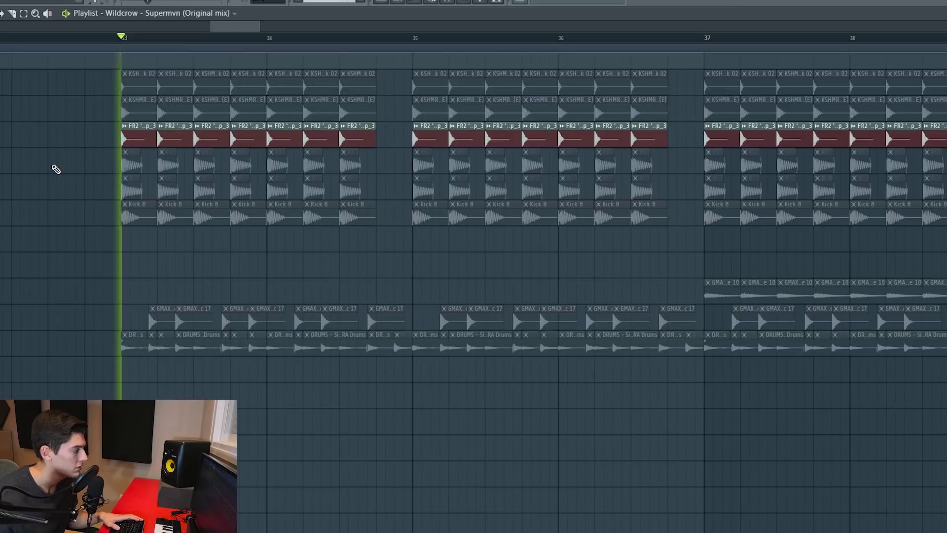
{"action": "key", "text": "space"}
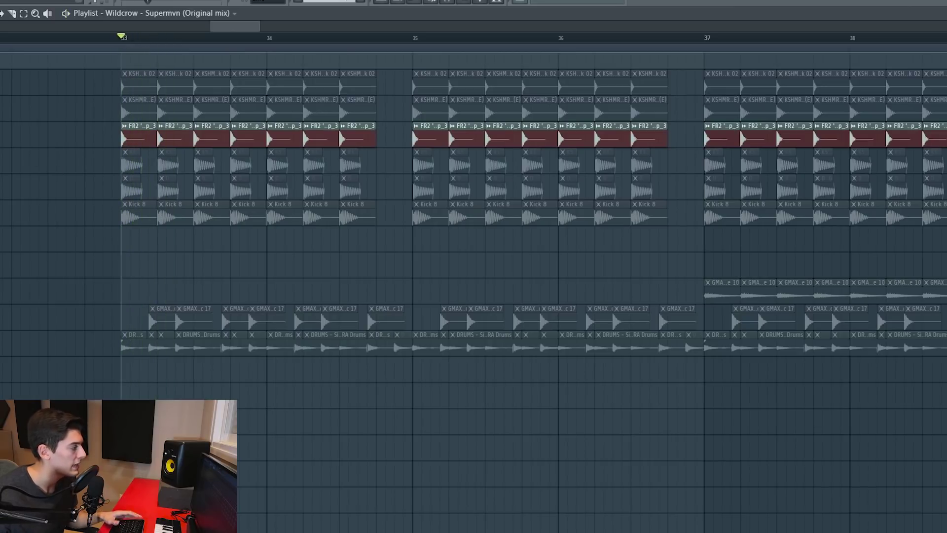
Isolate and play the KSHMR 02 drum layer from bar 33, then play it together with the KSHMR (E) and FR2 layers
{"action": "right_click", "coordinate": [8, 87]}
{"action": "key", "text": "space"}
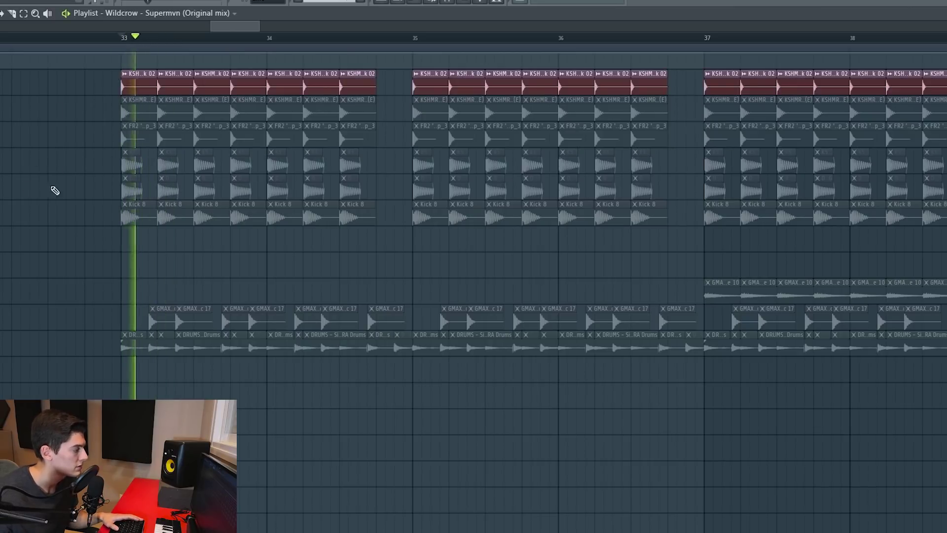
{"action": "key", "text": "space"}
{"action": "left_click", "coordinate": [8, 113]}
{"action": "left_click", "coordinate": [8, 139]}
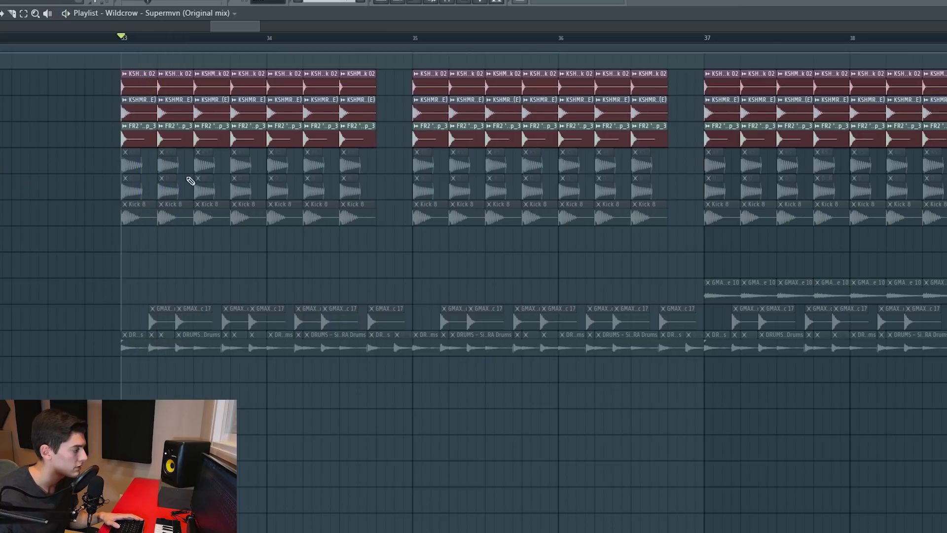
{"action": "key", "text": "space"}
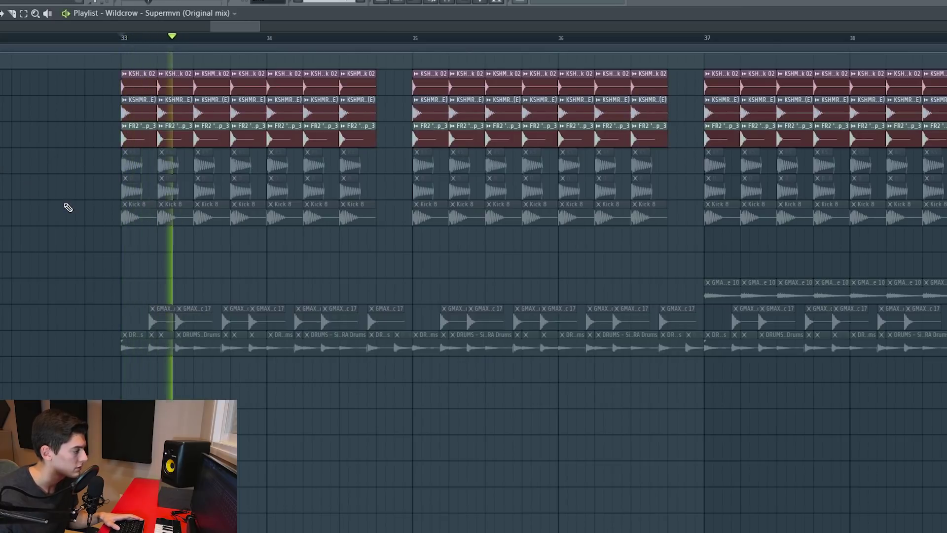
Isolate and play the drop's Track 8 kick layer from bar 33, then the Track 9 layer on its own
{"action": "key", "text": "space"}
{"action": "right_click", "coordinate": [8, 163]}
{"action": "key", "text": "space"}
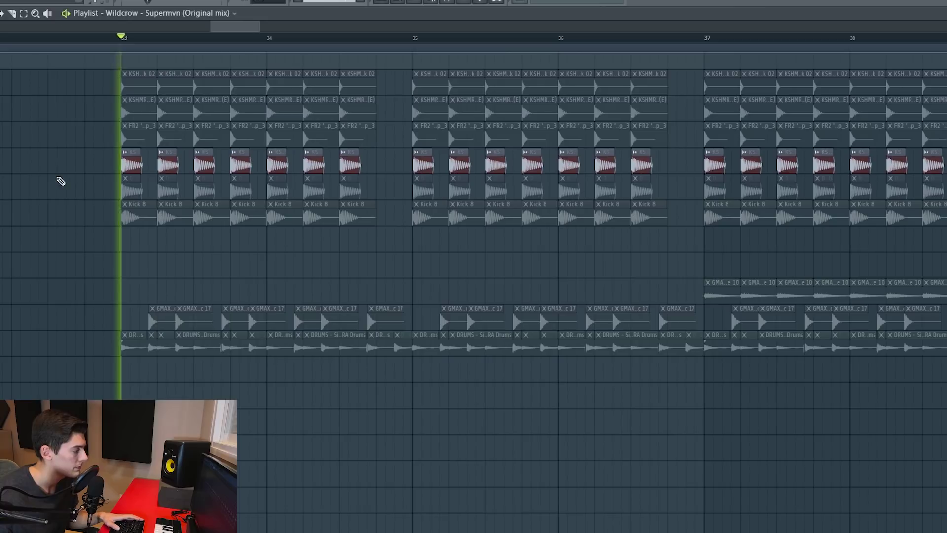
{"action": "key", "text": "space"}
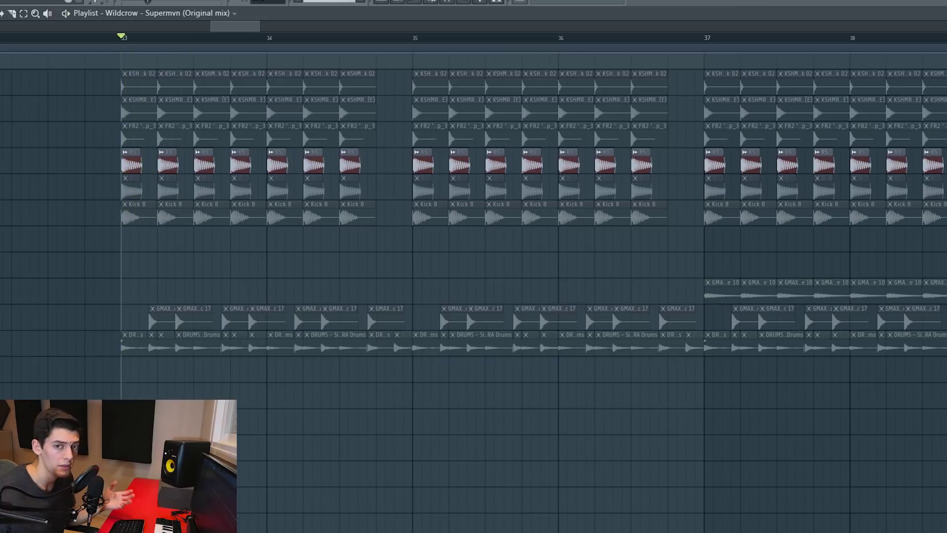
{"action": "right_click", "coordinate": [8, 189]}
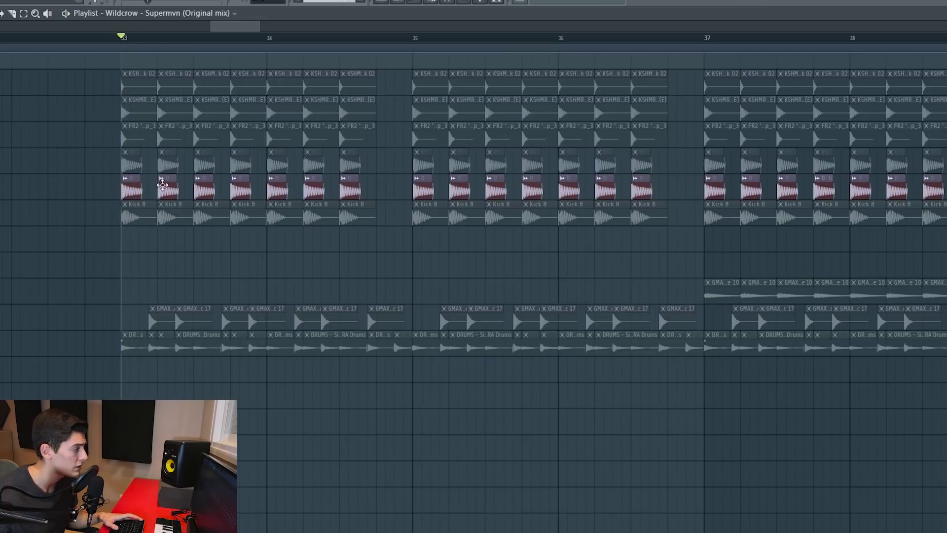
{"action": "key", "text": "space"}
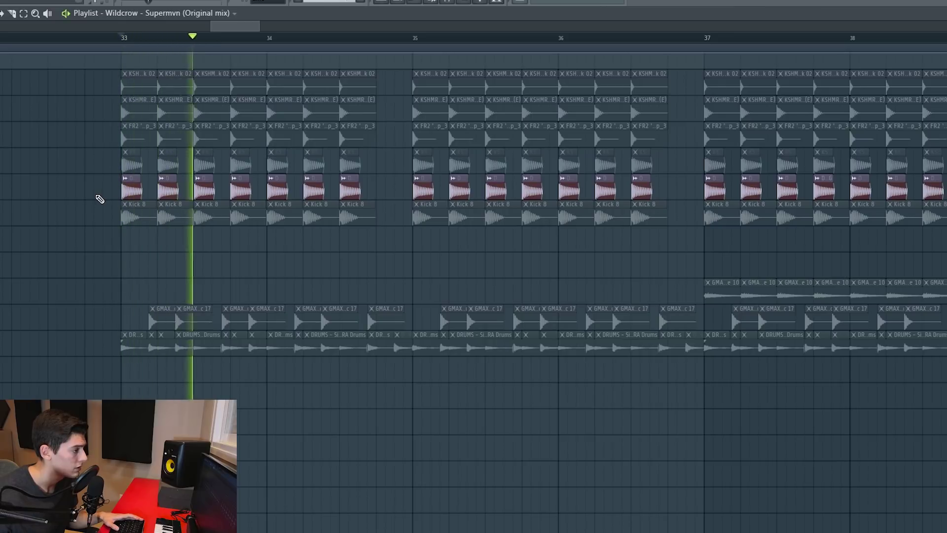
{"action": "key", "text": "space"}
Unmute Tracks 5 through 8 alongside Track 9 and play all five kick layers together from bar 33
{"action": "left_click", "coordinate": [8, 163]}
{"action": "left_click_drag", "start_coordinate": [8, 136], "coordinate": [7, 84]}
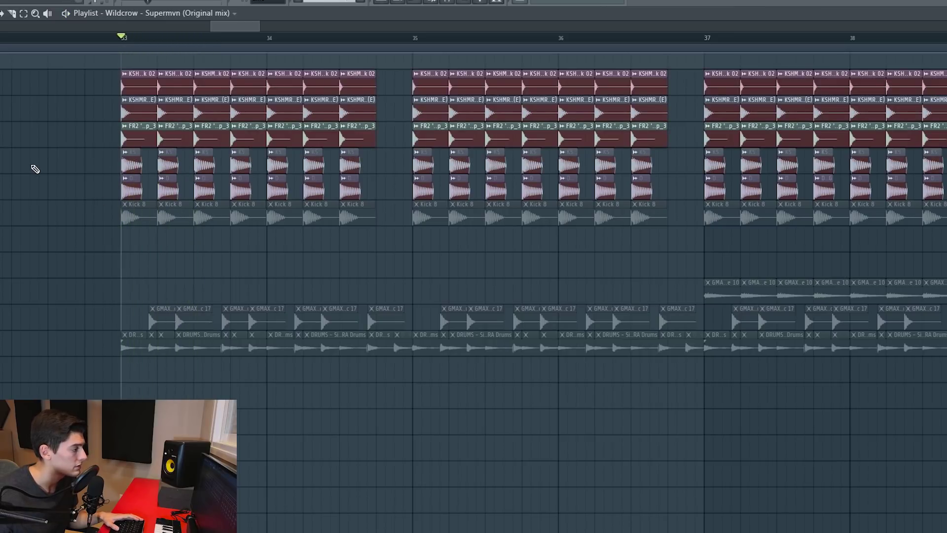
{"action": "key", "text": "space"}
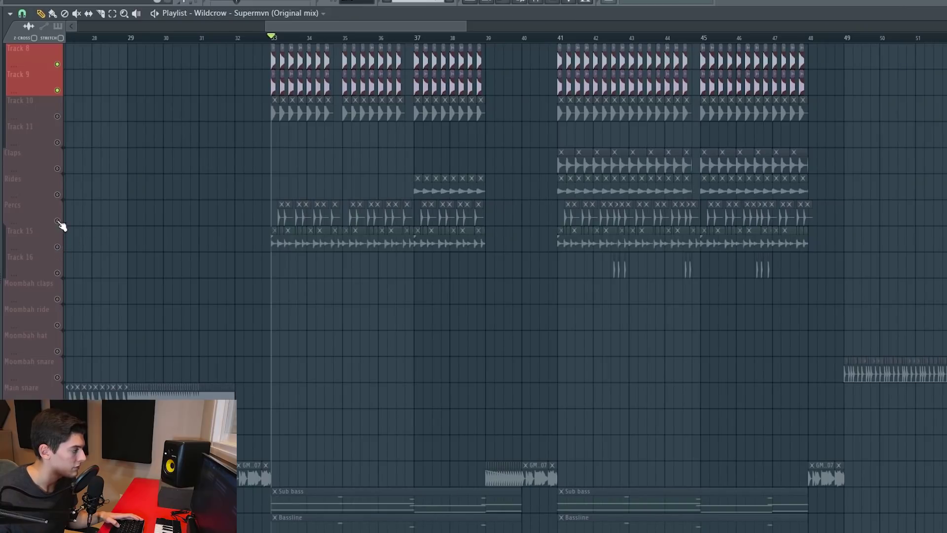
Unmute Tracks 10 through 16, including Claps, Rides and Percs, and play the full drum section from bar 41
{"action": "mouse_move", "coordinate": [63, 144]}
{"action": "left_mouse_down"}
{"action": "mouse_move", "coordinate": [49, 203]}
{"action": "mouse_move", "coordinate": [62, 268]}
{"action": "left_mouse_up"}
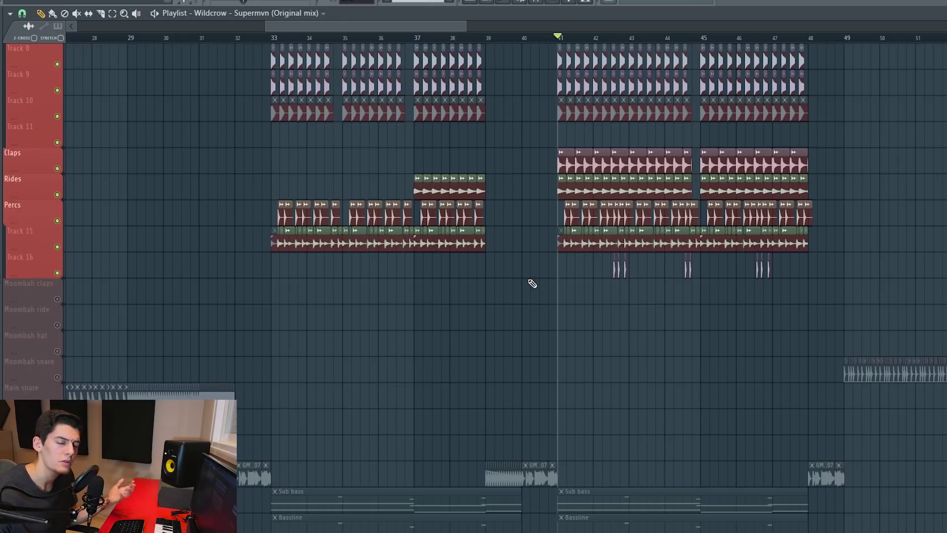
{"action": "scroll", "coordinate": [673, 319], "scroll_direction": "right", "scroll_amount": 5}
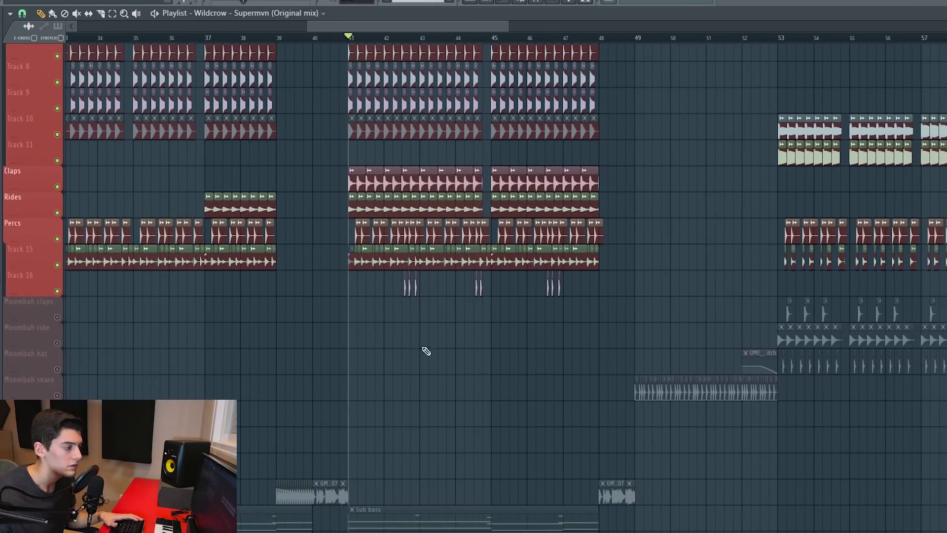
{"action": "scroll", "coordinate": [365, 38], "scroll_direction": "up", "scroll_amount": 4}
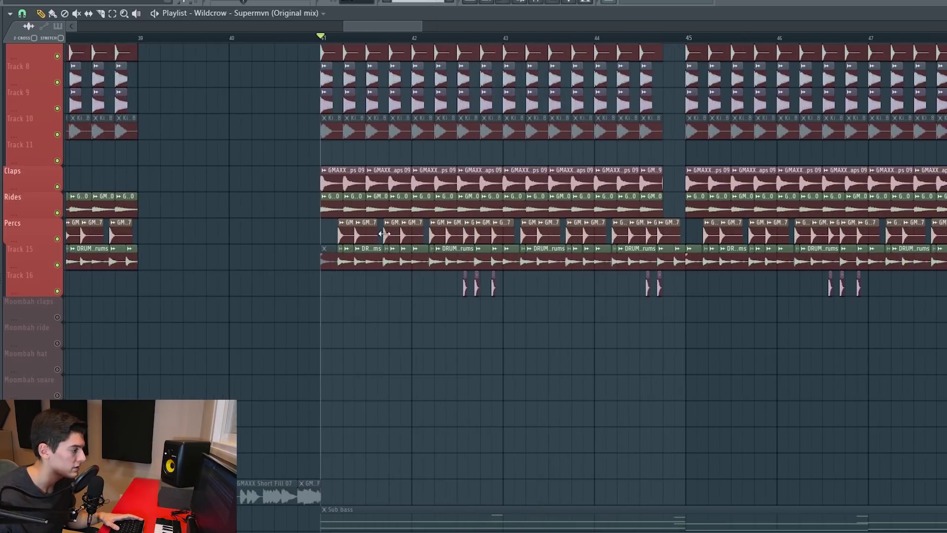
{"action": "key", "text": "space"}
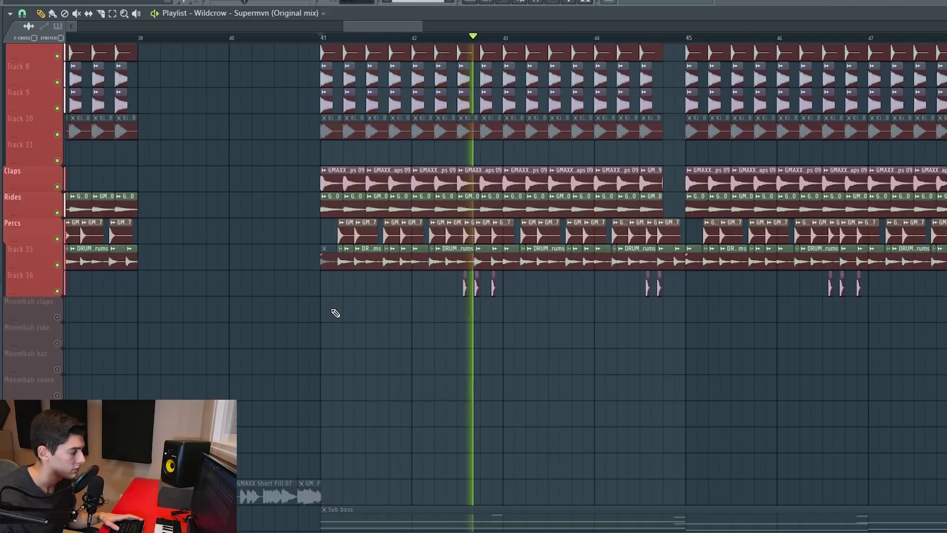
{"action": "key", "text": "space"}
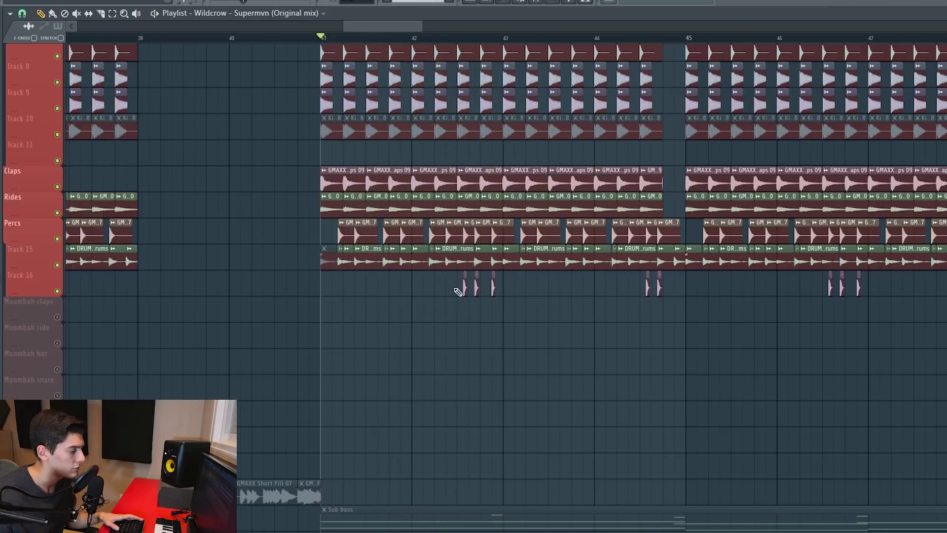
Unmute the Sub bass and Bassline tracks and play them with the drums from bar 41
{"action": "scroll", "coordinate": [525, 37], "scroll_direction": "down", "scroll_amount": 4}
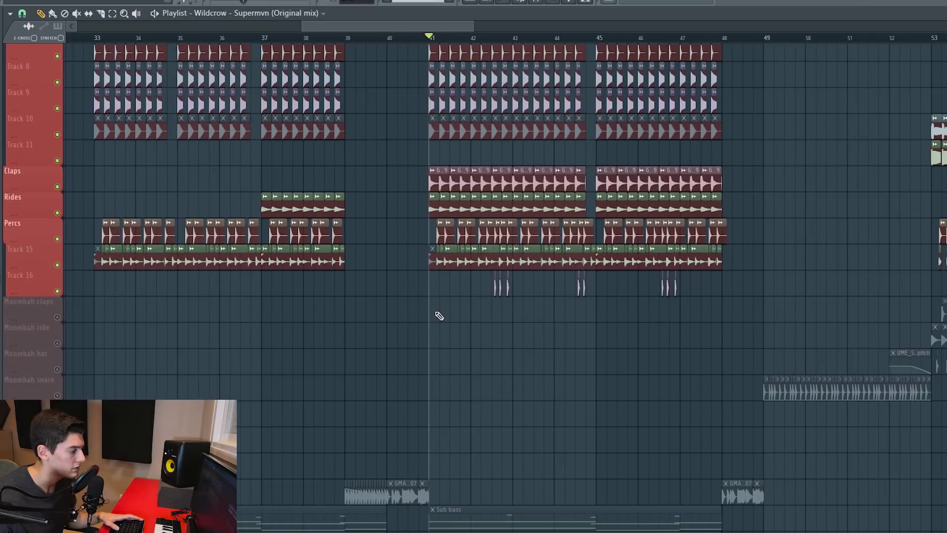
{"action": "scroll", "coordinate": [453, 315], "scroll_direction": "down", "scroll_amount": 2}
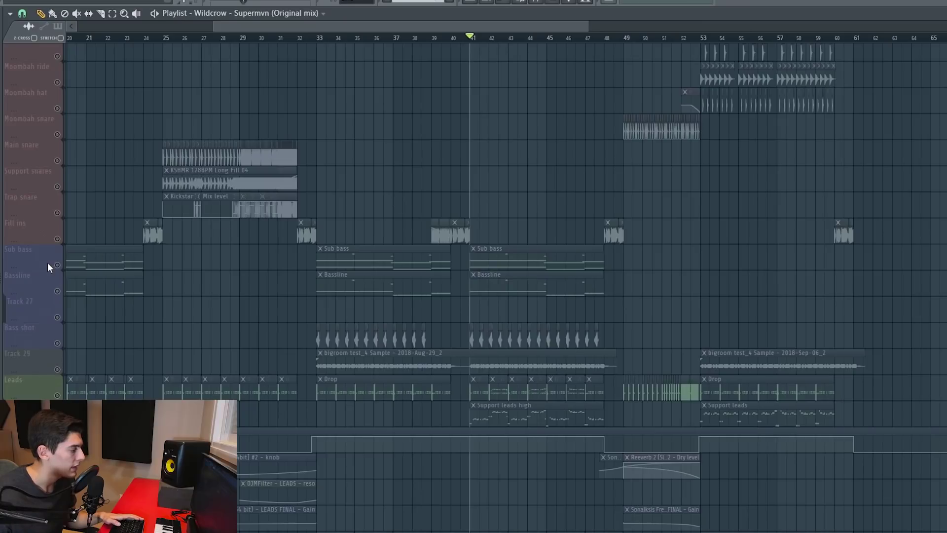
{"action": "left_click", "coordinate": [58, 265], "text": "ctrl"}
{"action": "left_click", "coordinate": [58, 291]}
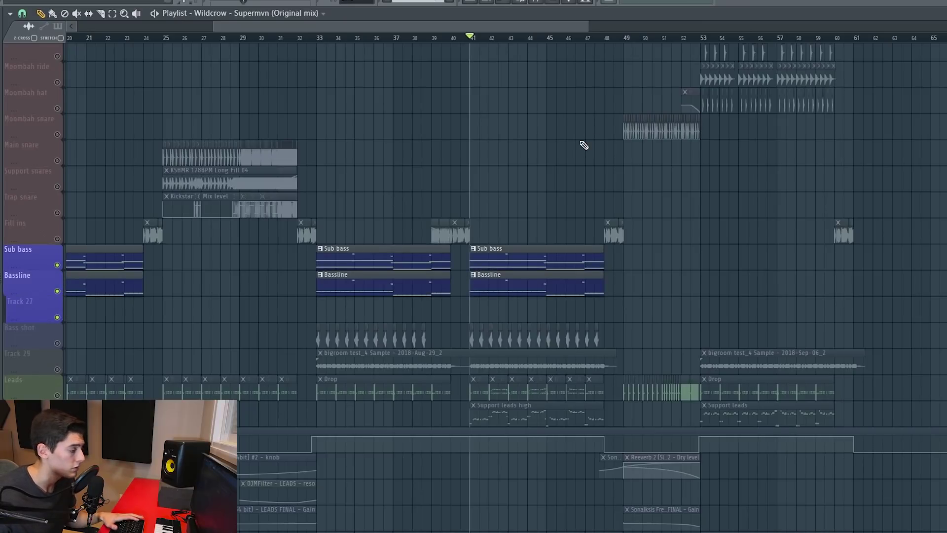
{"action": "key", "text": "space"}
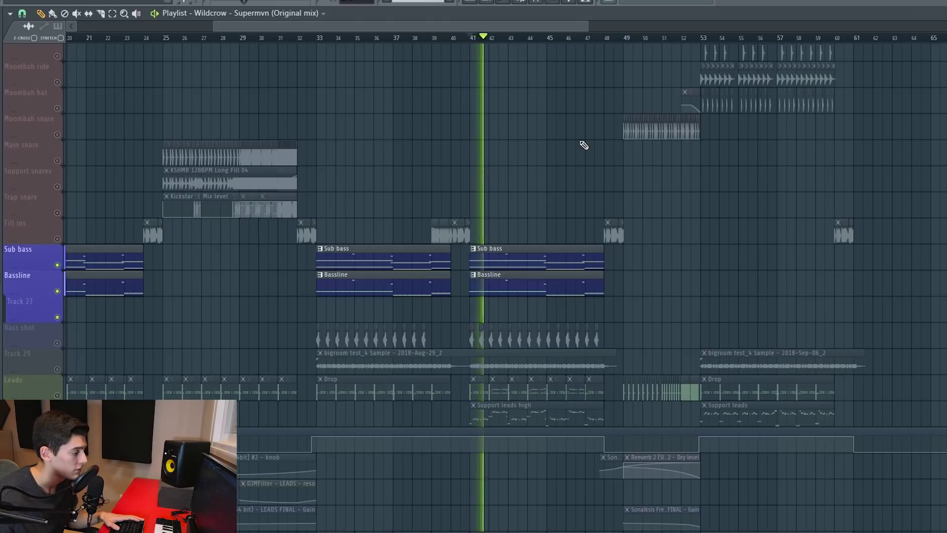
{"action": "key", "text": "space"}
Unmute the Fill ins track and set the playback position to bar 39, where the fill starts
{"action": "left_click", "coordinate": [57, 239]}
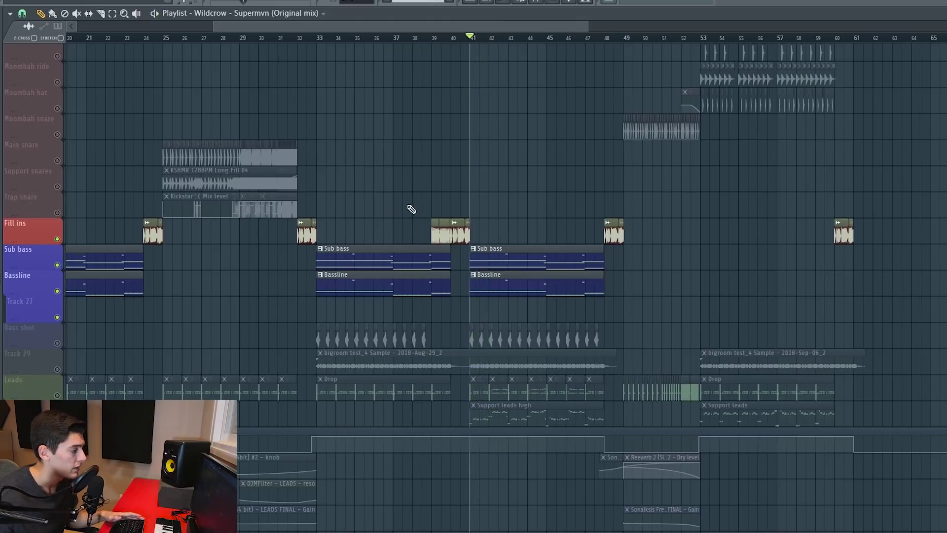
{"action": "scroll", "coordinate": [414, 208], "scroll_direction": "up", "scroll_amount": 8}
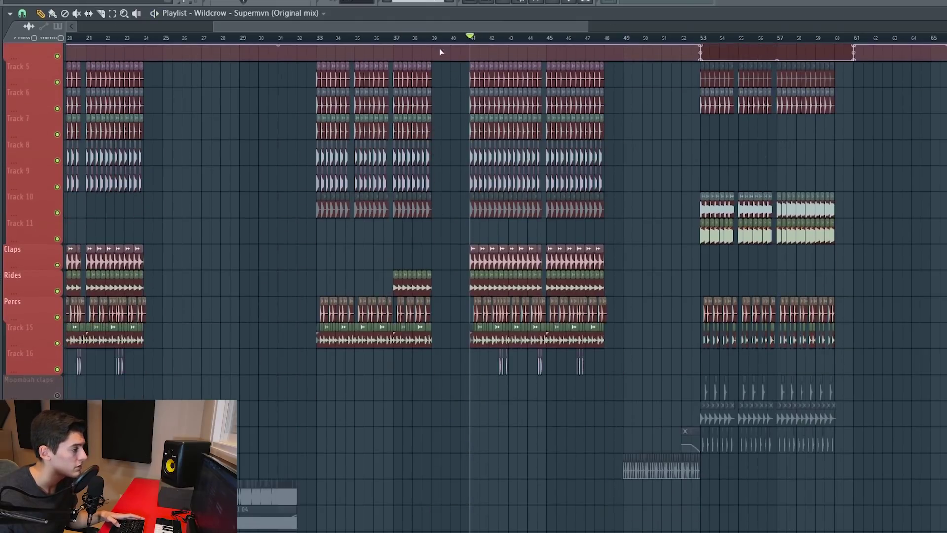
{"action": "left_click", "coordinate": [432, 38]}
{"action": "scroll", "coordinate": [454, 38], "scroll_direction": "up", "scroll_amount": 3}
{"action": "left_click", "coordinate": [451, 38]}
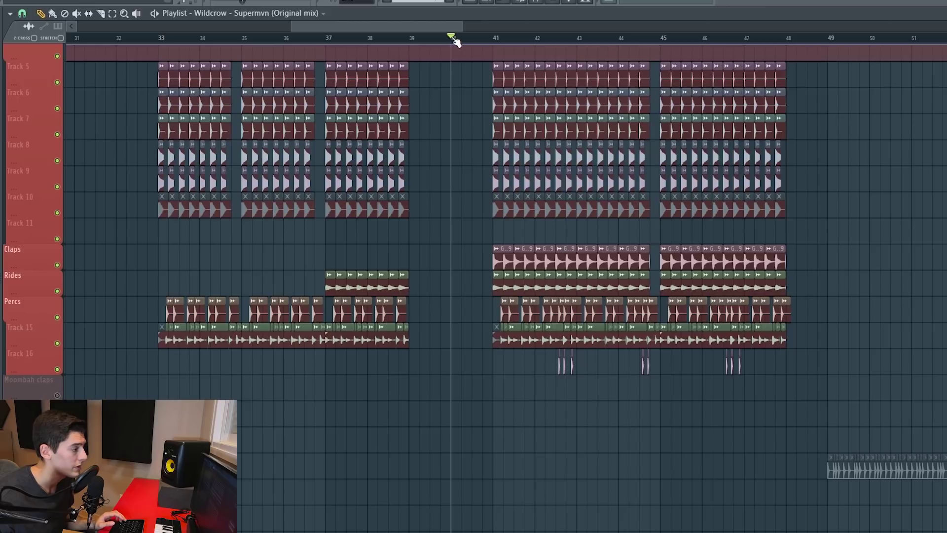
{"action": "left_click_drag", "start_coordinate": [452, 38], "coordinate": [158, 38]}
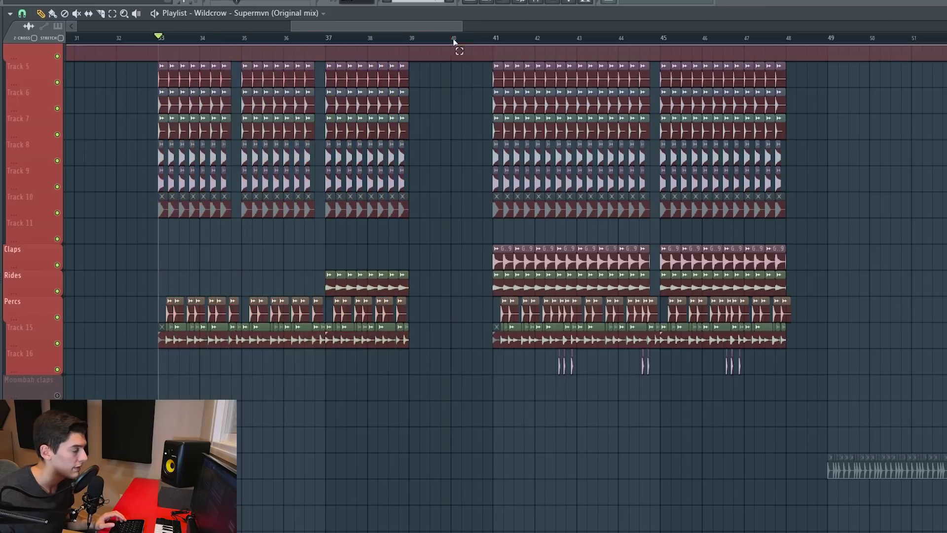
{"action": "left_click_drag", "start_coordinate": [453, 42], "coordinate": [765, 52]}
{"action": "left_click", "coordinate": [467, 47]}
{"action": "left_click_drag", "start_coordinate": [451, 38], "coordinate": [409, 38]}
{"action": "left_click", "coordinate": [427, 46]}
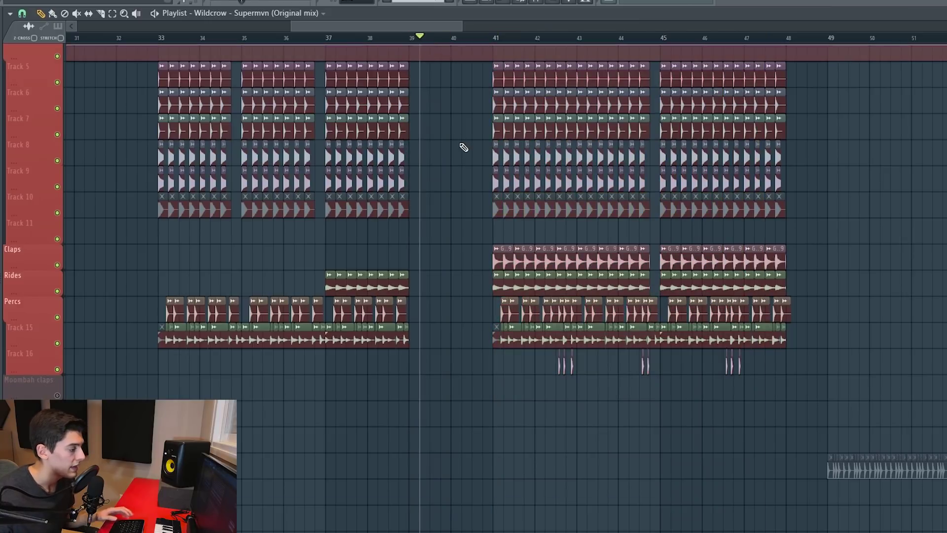
{"action": "scroll", "coordinate": [462, 147], "scroll_direction": "down", "scroll_amount": 5}
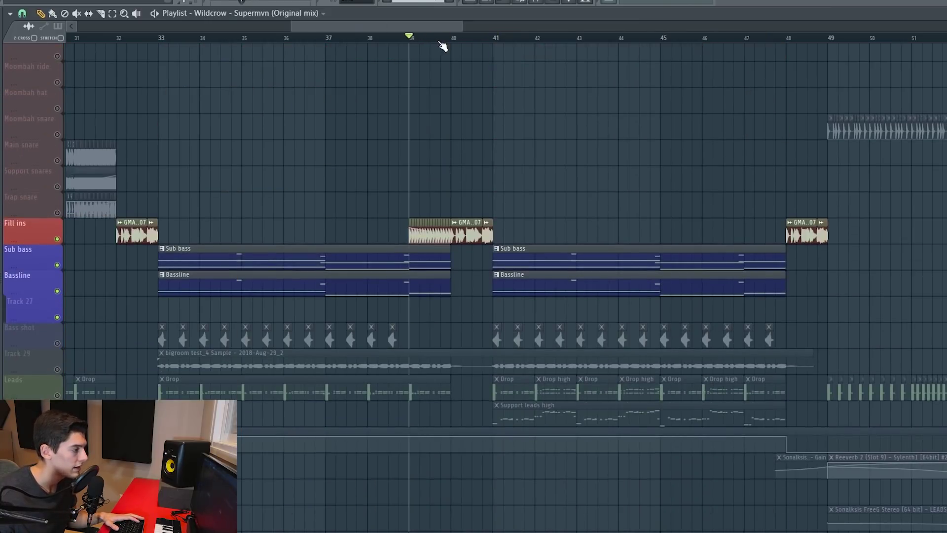
Play the drum fill from bar 39 and mute the Sub bass and Bassline tracks
{"action": "scroll", "coordinate": [444, 44], "scroll_direction": "up", "scroll_amount": 4}
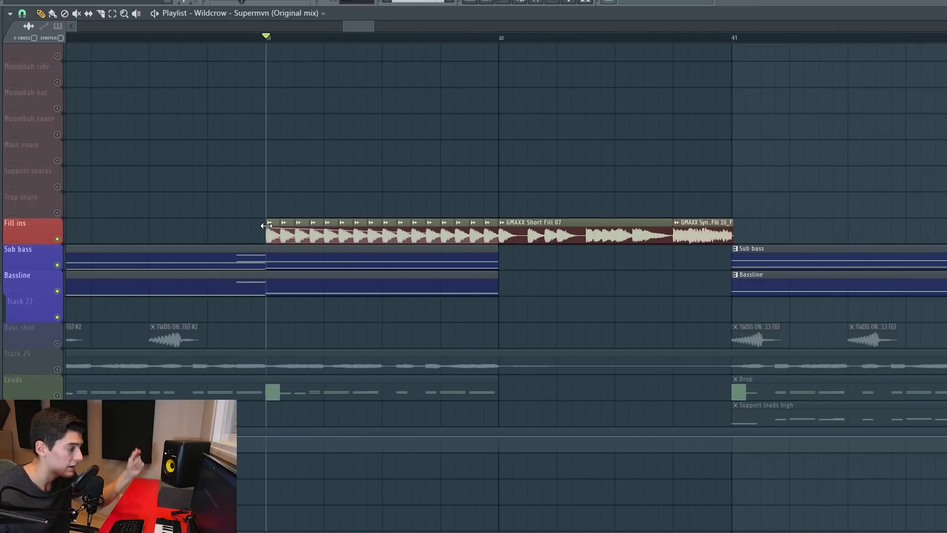
{"action": "key", "text": "space"}
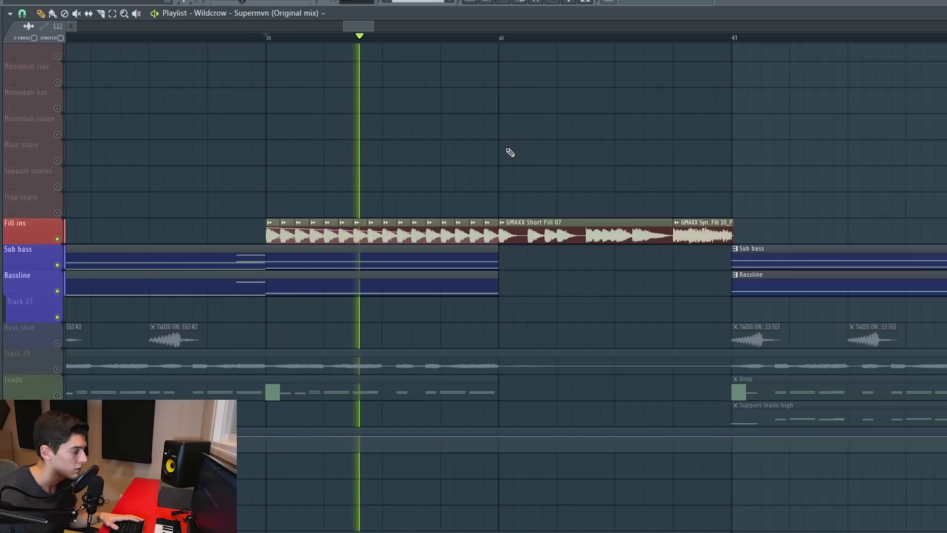
{"action": "left_click", "coordinate": [57, 265]}
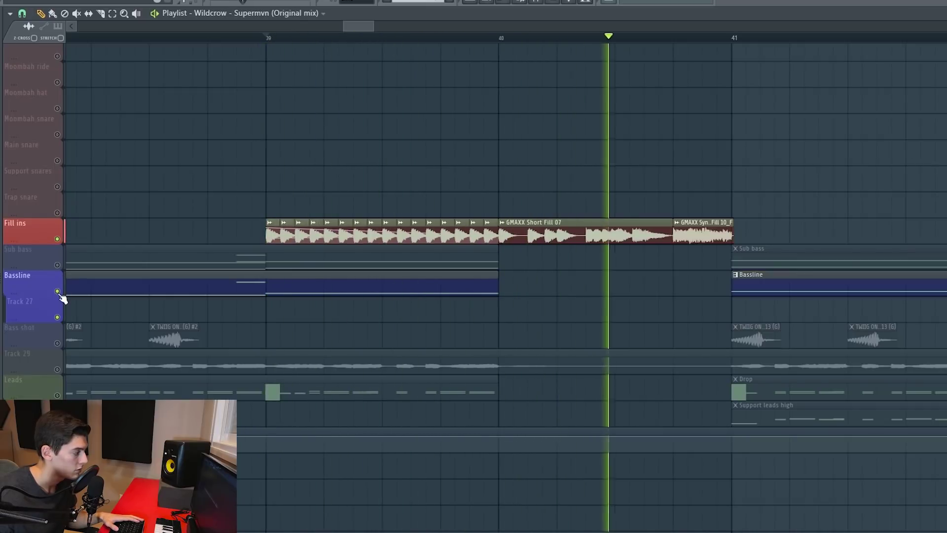
{"action": "left_click", "coordinate": [57, 291]}
{"action": "key", "text": "space"}
{"action": "scroll", "coordinate": [393, 40], "scroll_direction": "down", "scroll_amount": 4}
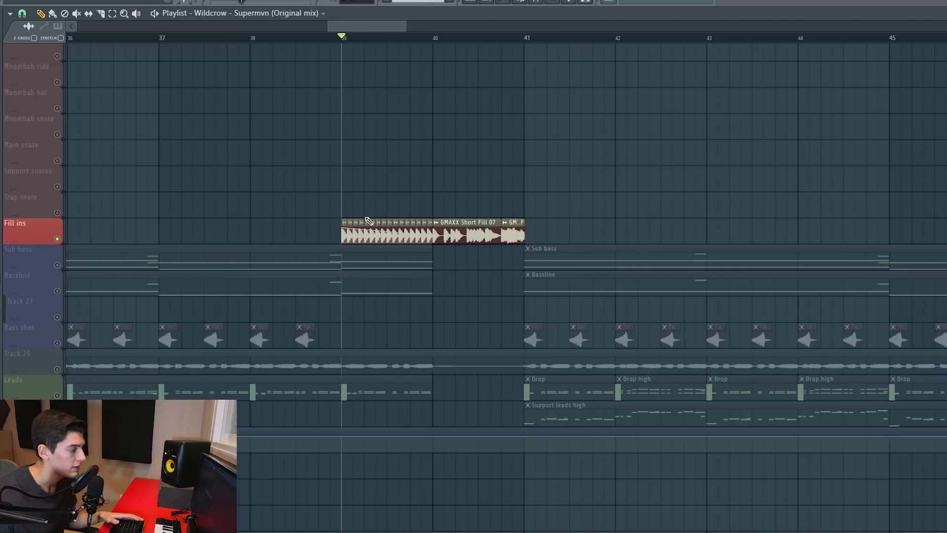
{"action": "scroll", "coordinate": [399, 221], "scroll_direction": "down", "scroll_amount": 3}
{"action": "scroll", "coordinate": [423, 40], "scroll_direction": "down", "scroll_amount": 5}
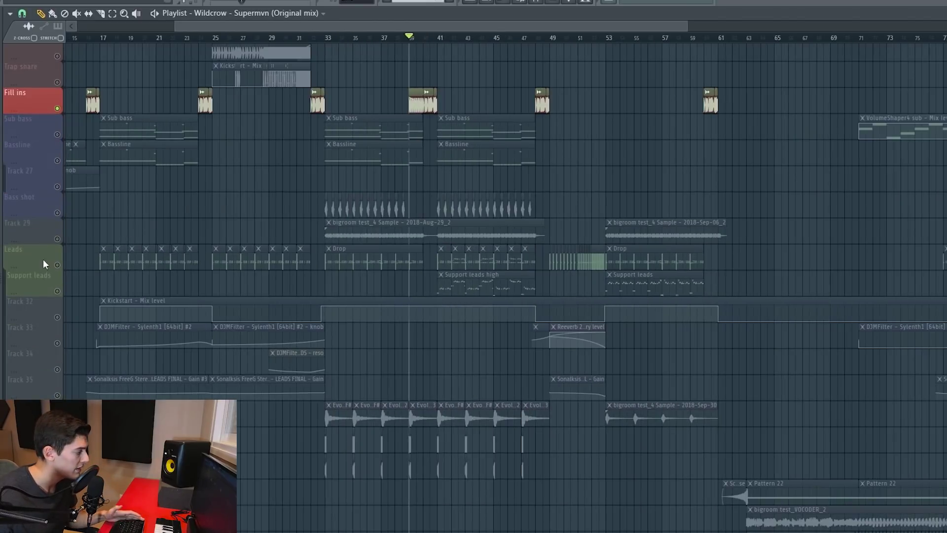
{"action": "left_click", "coordinate": [57, 265]}
{"action": "left_click", "coordinate": [57, 265]}
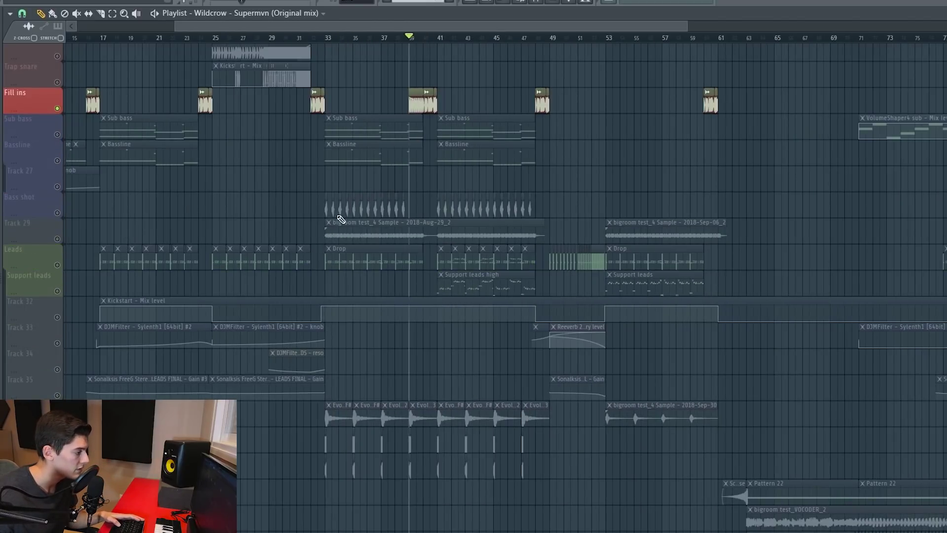
{"action": "left_click", "coordinate": [58, 239]}
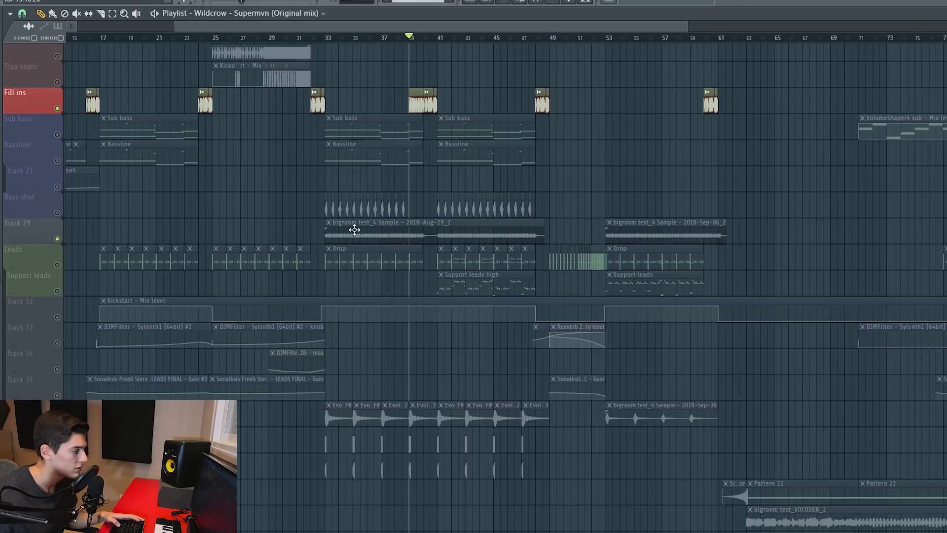
{"action": "left_click", "coordinate": [58, 240]}
Unmute the Stabs tracks and play the Evolution Of Sound- Brass Stab 1 F# clip alone from bar 33
{"action": "scroll", "coordinate": [244, 229], "scroll_direction": "down", "scroll_amount": 3}
{"action": "scroll", "coordinate": [250, 227], "scroll_direction": "down", "scroll_amount": 5}
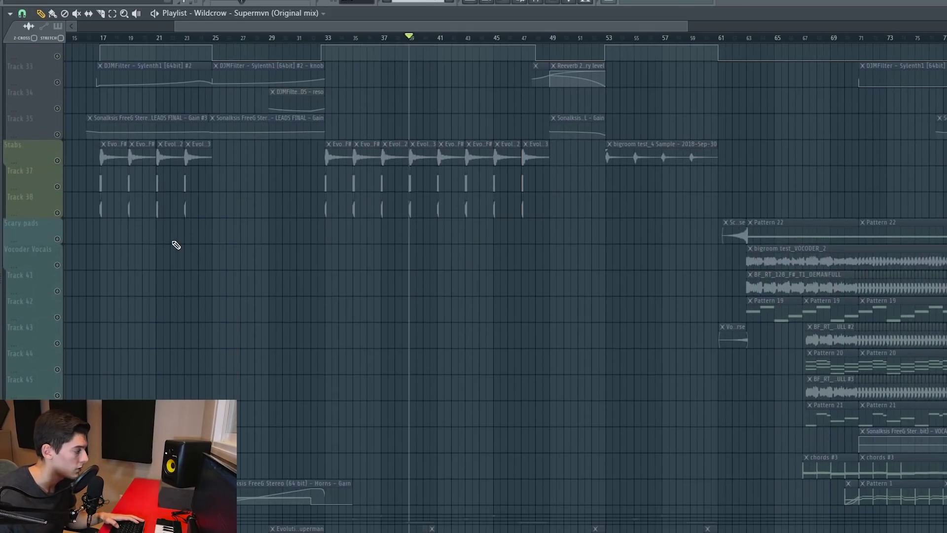
{"action": "left_click", "coordinate": [57, 160]}
{"action": "left_click", "coordinate": [328, 38]}
{"action": "scroll", "coordinate": [328, 38], "scroll_direction": "up", "scroll_amount": 5}
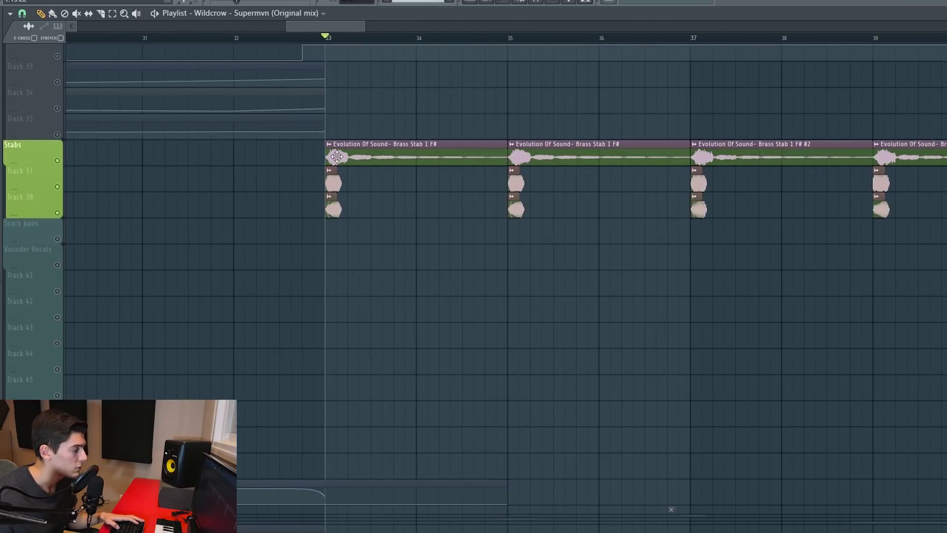
{"action": "left_click", "coordinate": [337, 157]}
{"action": "key", "text": "space"}
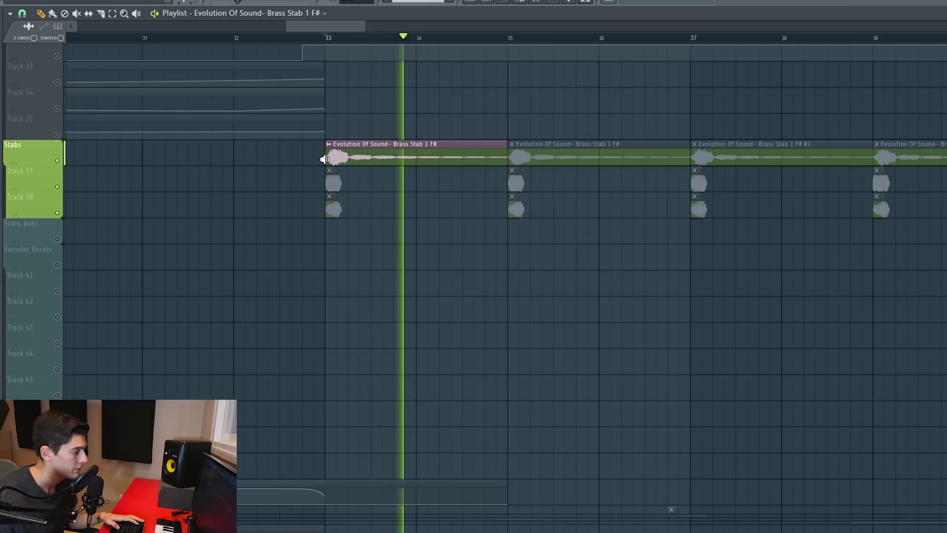
Play the GMAXX Bass Shot 08_F clip on its own, then the GMAXX Bass Shot 19_F clip
{"action": "key", "text": "space"}
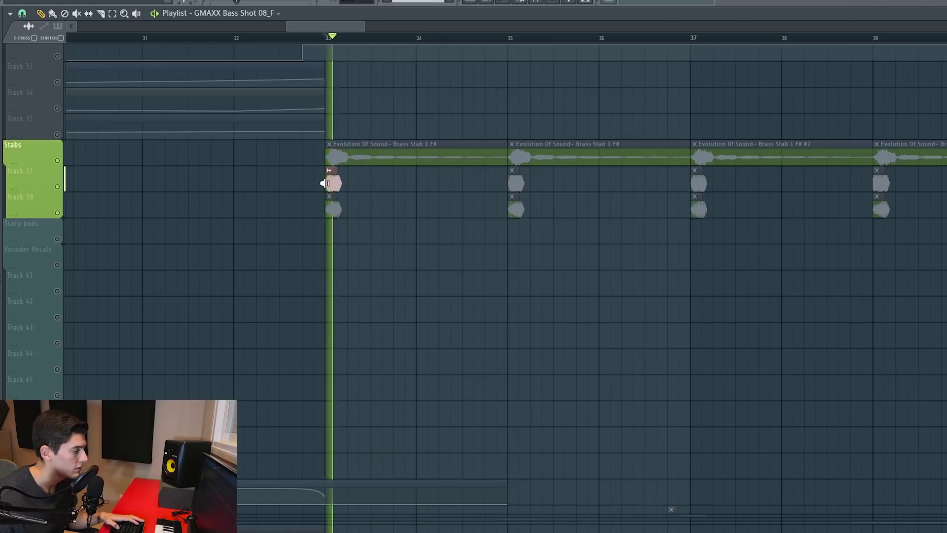
{"action": "left_click", "coordinate": [327, 211]}
{"action": "key", "text": "space"}
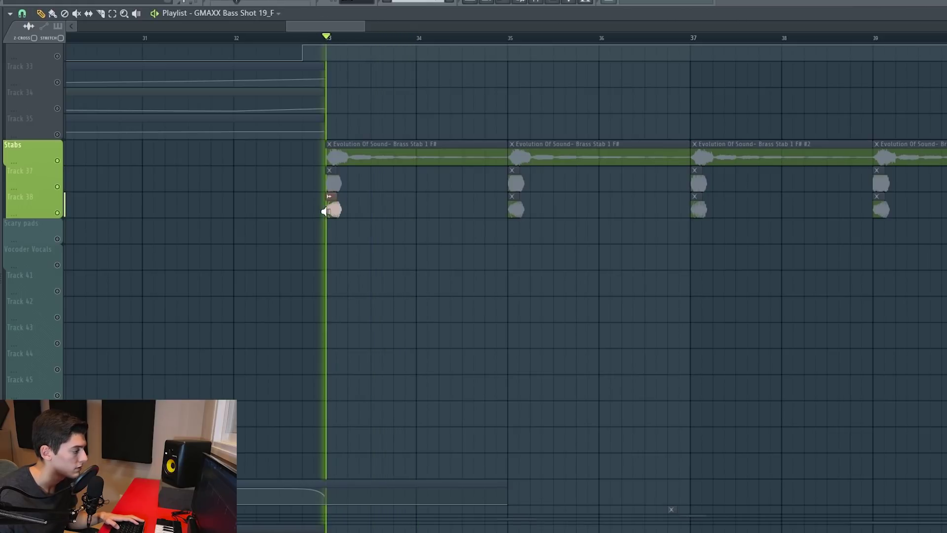
{"action": "key", "text": "space"}
Play the brass stab and both bass shot layers together from bar 33
{"action": "scroll", "coordinate": [384, 42], "scroll_direction": "up", "scroll_amount": 2}
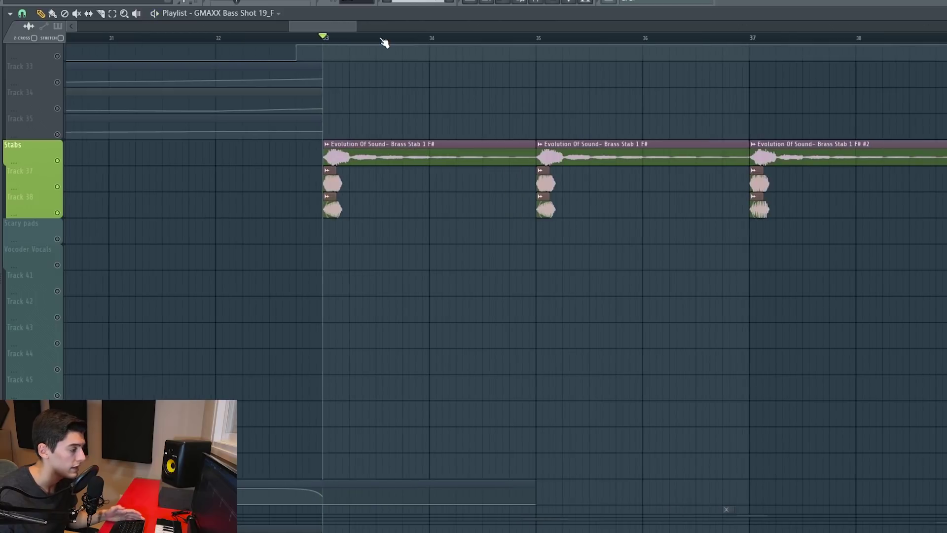
{"action": "key", "text": "space"}
{"action": "key", "text": "space"}
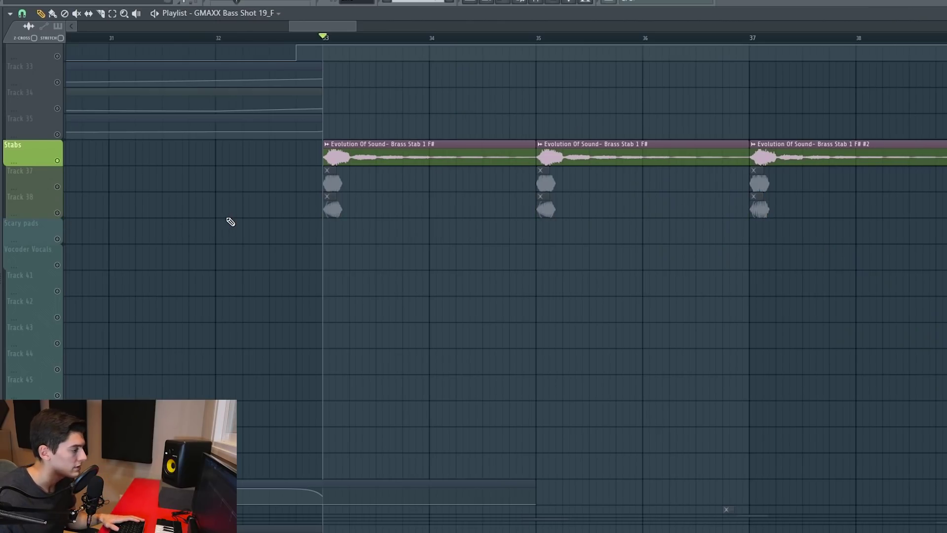
Mute the Stabs tracks and play the Random fx clips around bars 35, 37 and 39
{"action": "key", "text": "space"}
{"action": "left_click", "coordinate": [58, 160]}
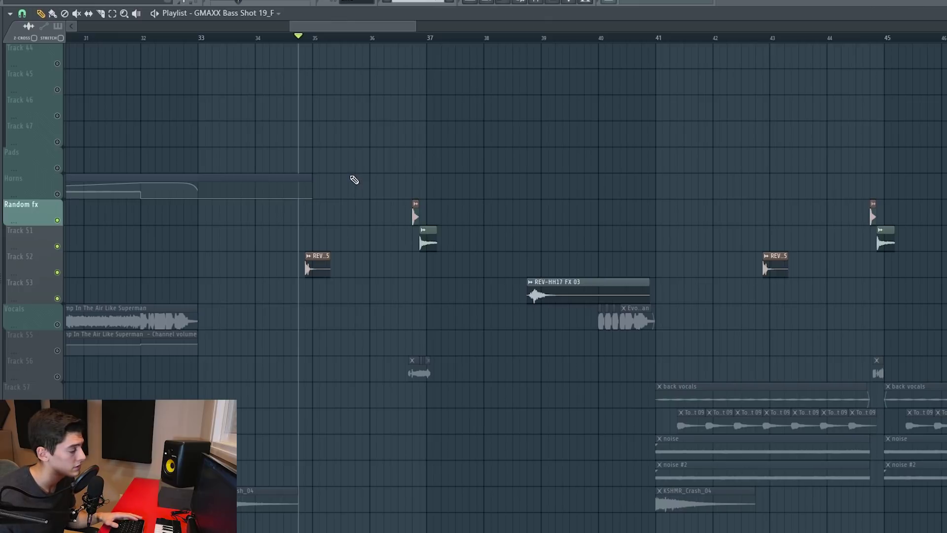
{"action": "key", "text": "space"}
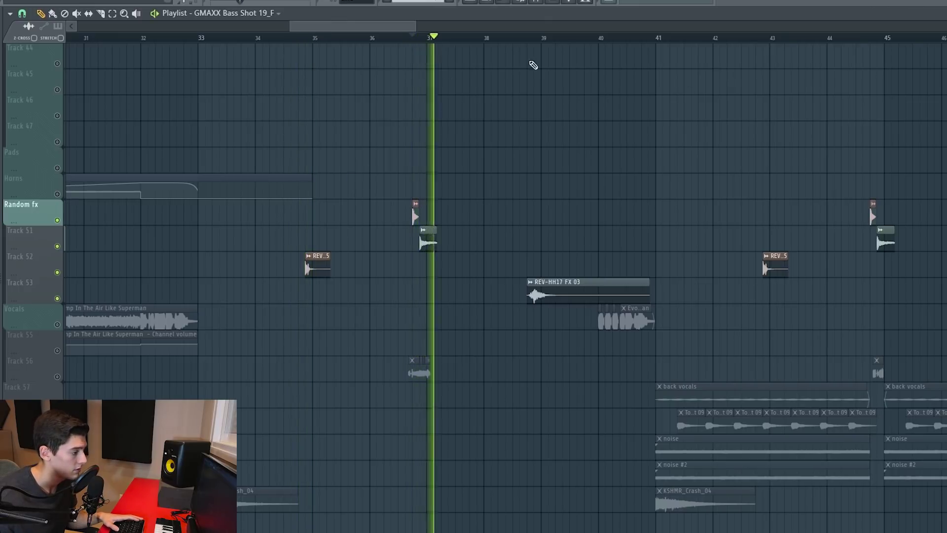
{"action": "left_click", "coordinate": [529, 38]}
{"action": "key", "text": "space"}
Play the Random fx clips from bar 41, skipping ahead to bar 44 and then bar 46
{"action": "left_click_drag", "start_coordinate": [720, 226], "coordinate": [545, 165]}
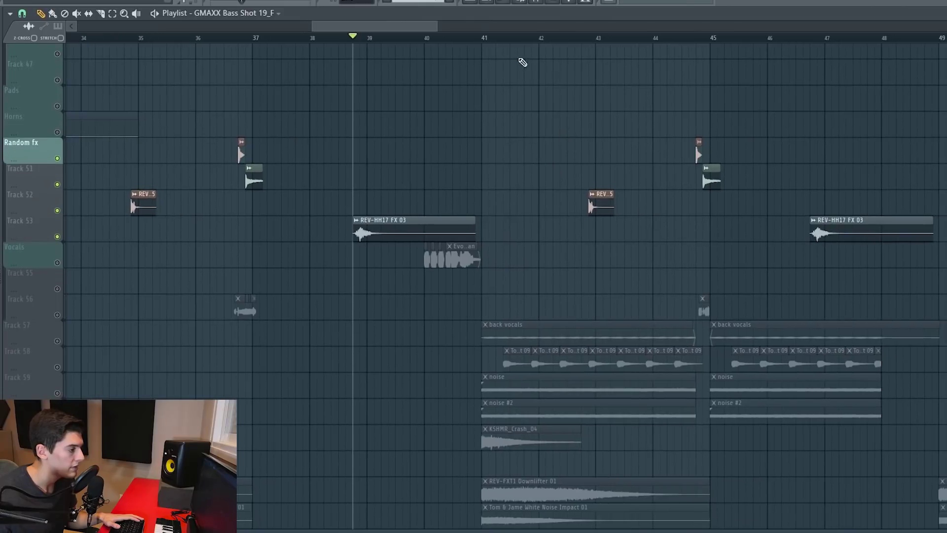
{"action": "scroll", "coordinate": [531, 203], "scroll_direction": "up", "scroll_amount": 11}
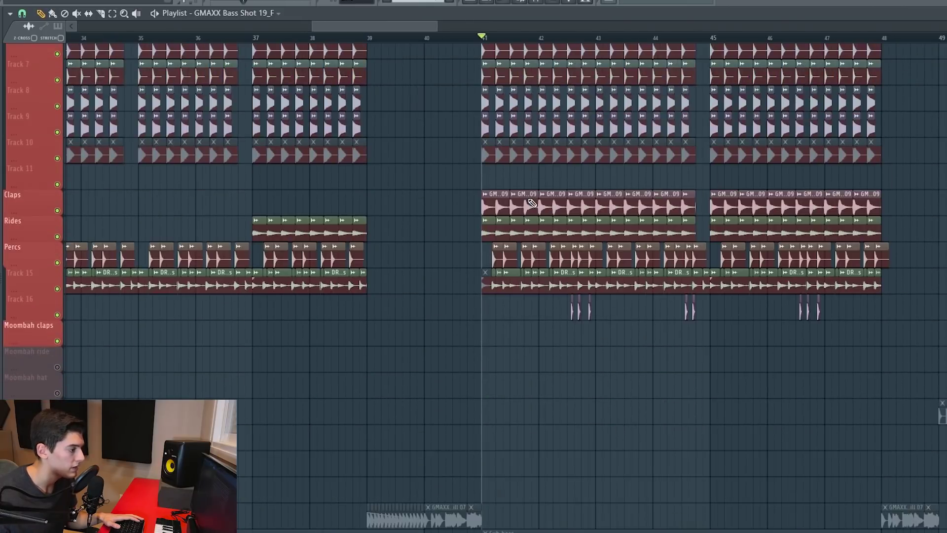
{"action": "scroll", "coordinate": [532, 204], "scroll_direction": "down", "scroll_amount": 9}
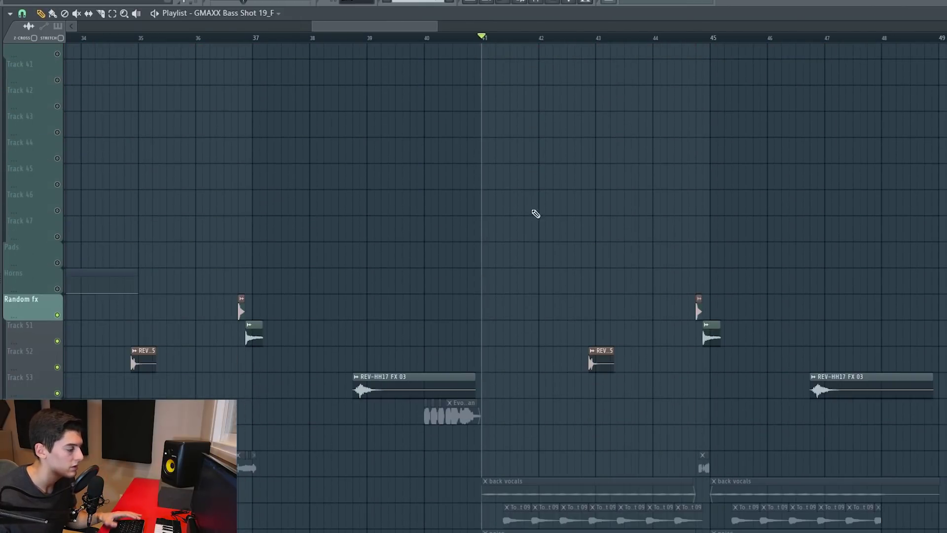
{"action": "key", "text": "space"}
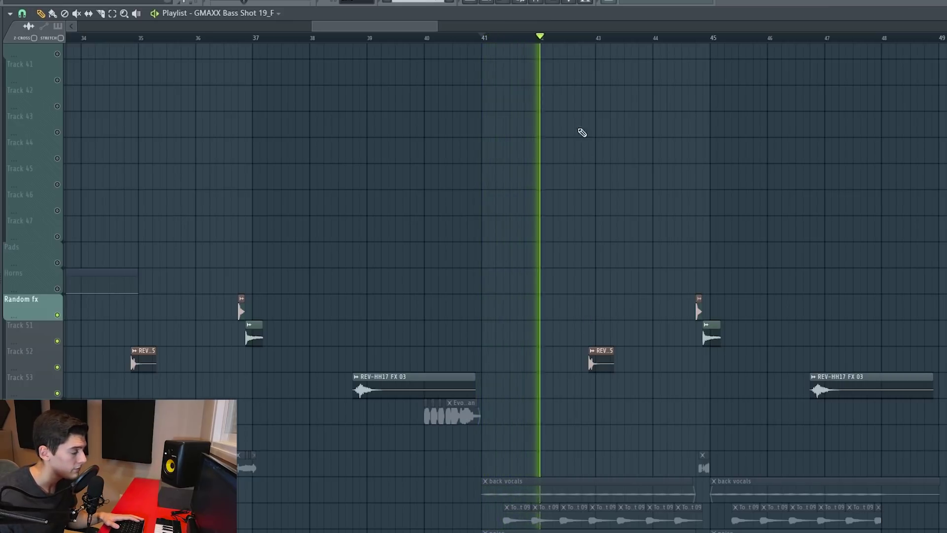
{"action": "left_click", "coordinate": [651, 39]}
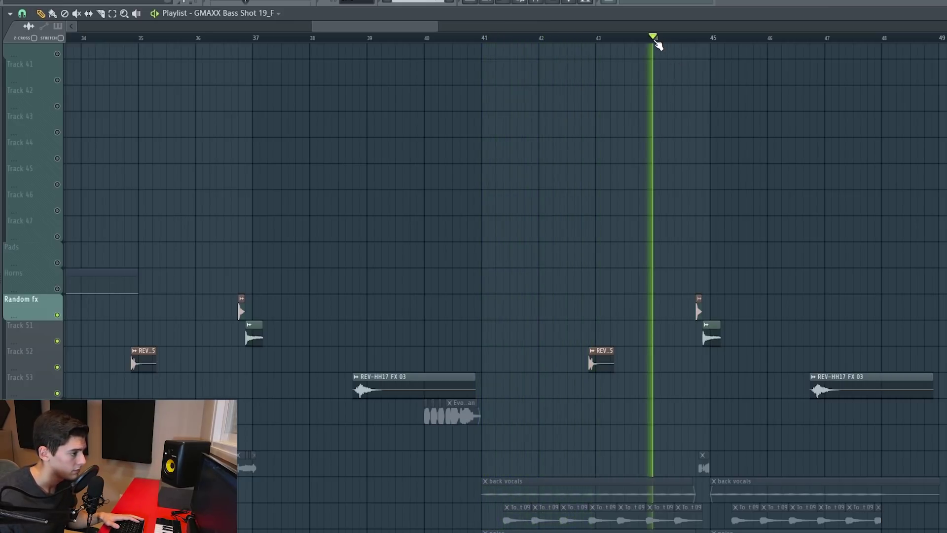
{"action": "left_click", "coordinate": [768, 38]}
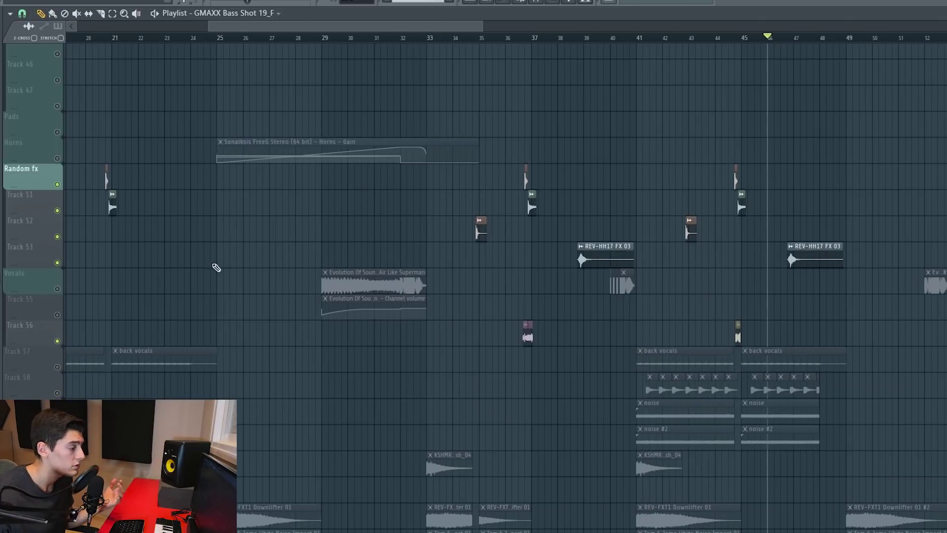
Inspect the sample settings of the two MC Quakez - Mans Not Hot [Acapella] clips on Track 56, near bars 37 and 45
{"action": "scroll", "coordinate": [547, 35], "scroll_direction": "up", "scroll_amount": 3}
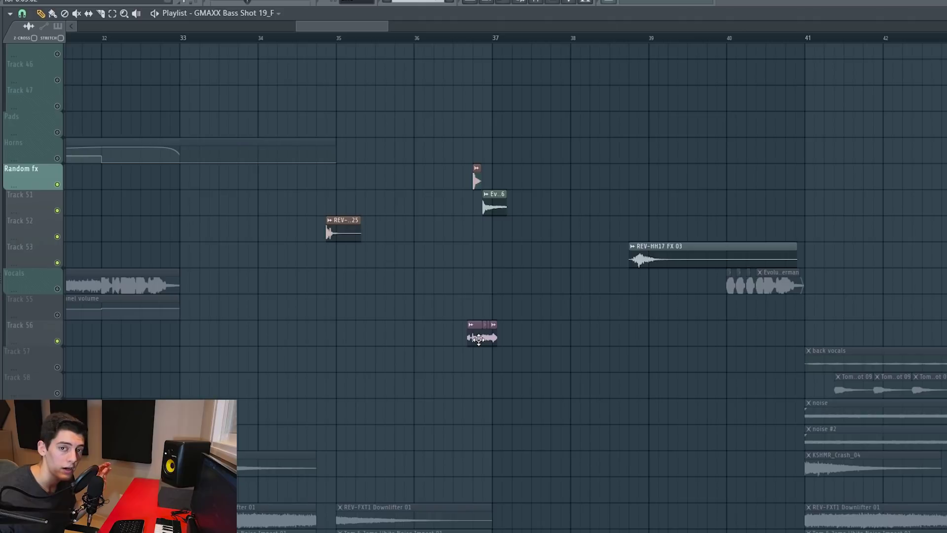
{"action": "double_click", "coordinate": [478, 338]}
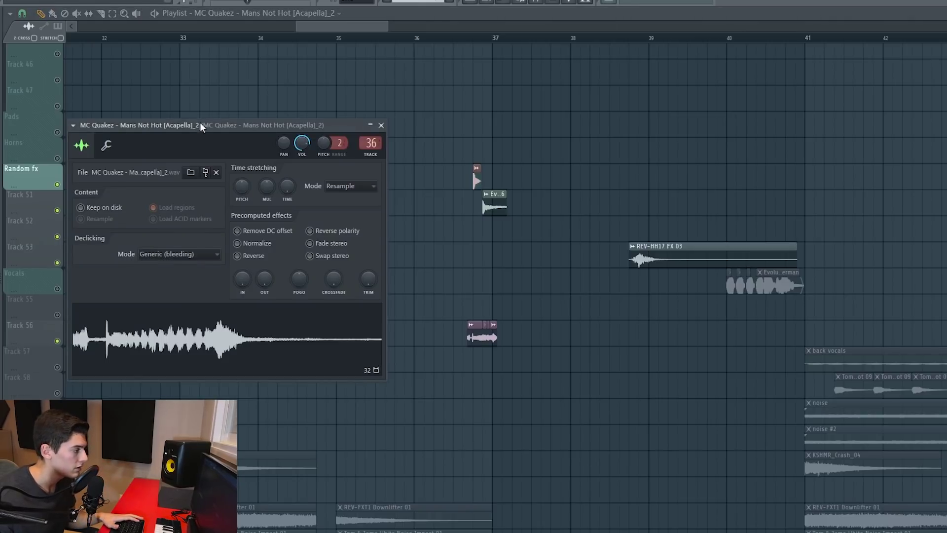
{"action": "left_click_drag", "start_coordinate": [201, 127], "coordinate": [532, 93]}
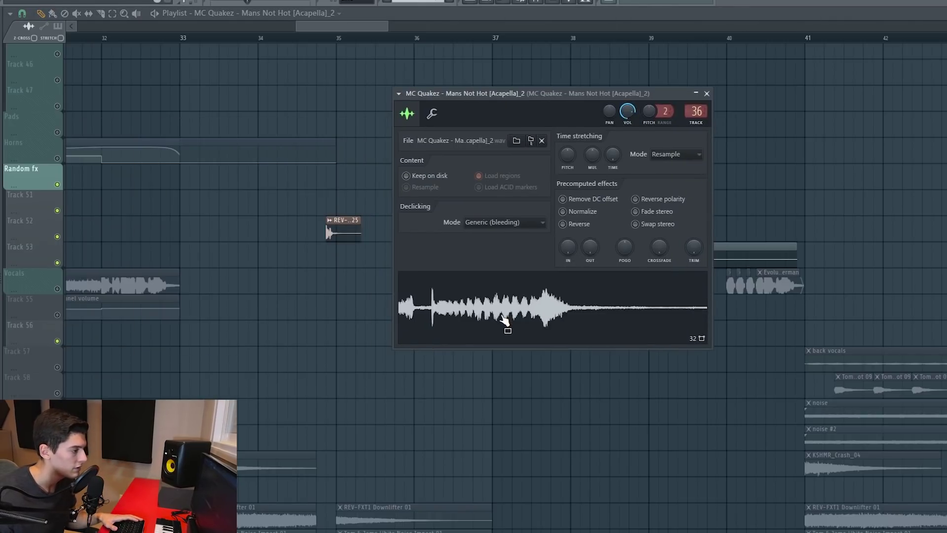
{"action": "left_click", "coordinate": [707, 94]}
{"action": "scroll", "coordinate": [490, 148], "scroll_direction": "down", "scroll_amount": 4}
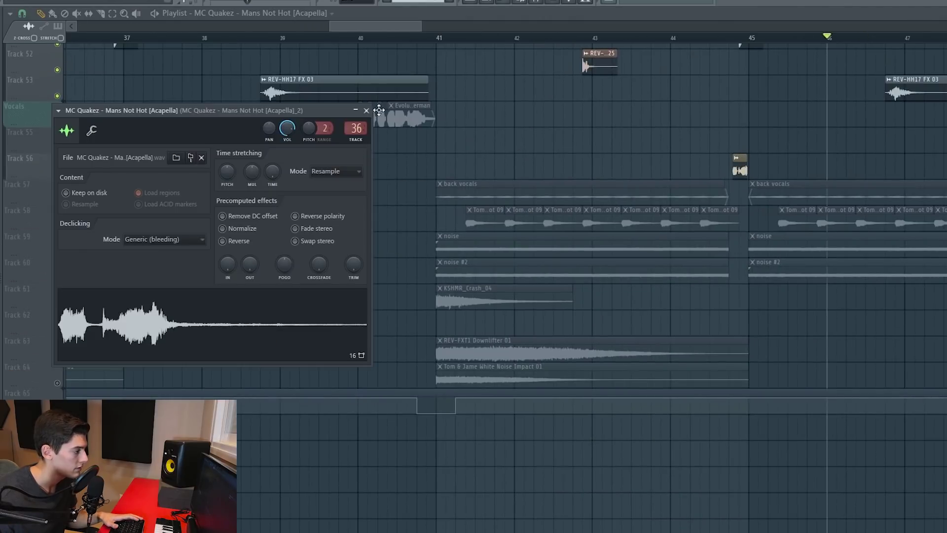
{"action": "scroll", "coordinate": [306, 237], "scroll_direction": "up", "scroll_amount": 3}
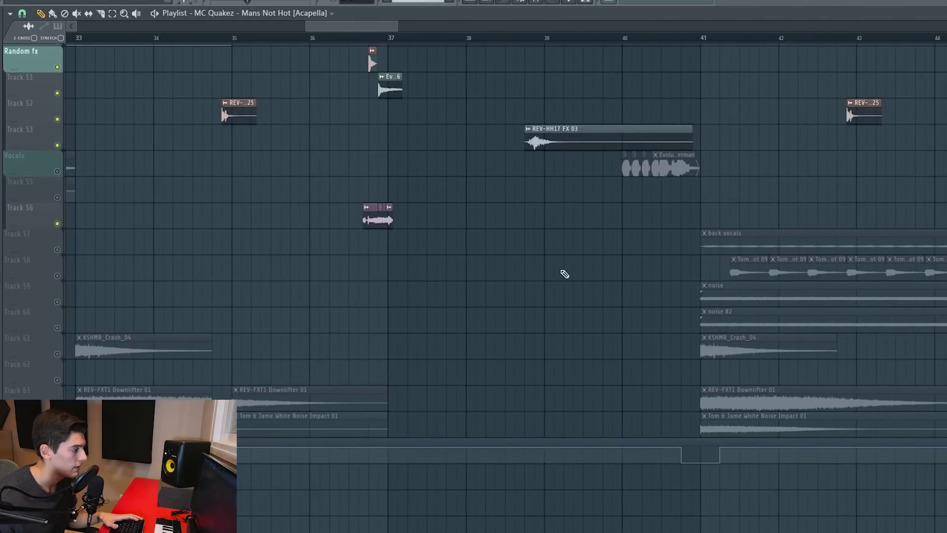
Play the Track 56 vocal fills together with the Random fx clips from bar 36, then from bar 44
{"action": "left_click", "coordinate": [312, 39]}
{"action": "key", "text": "space"}
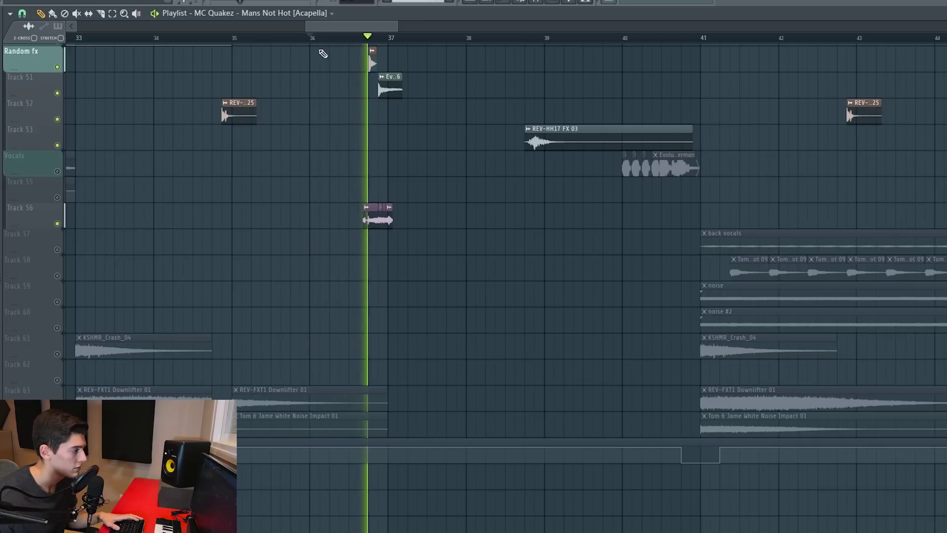
{"action": "scroll", "coordinate": [323, 54], "scroll_direction": "down", "scroll_amount": 5}
{"action": "key", "text": "space"}
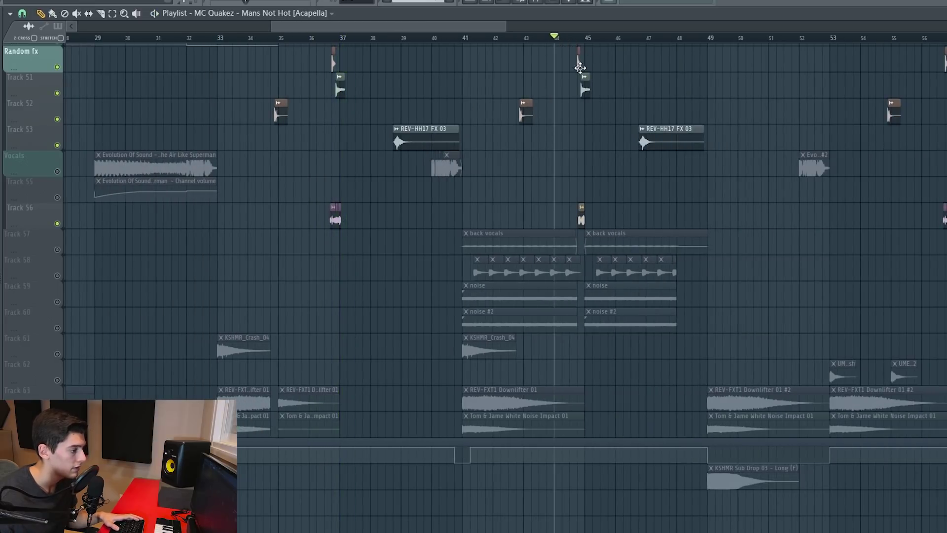
{"action": "key", "text": "space"}
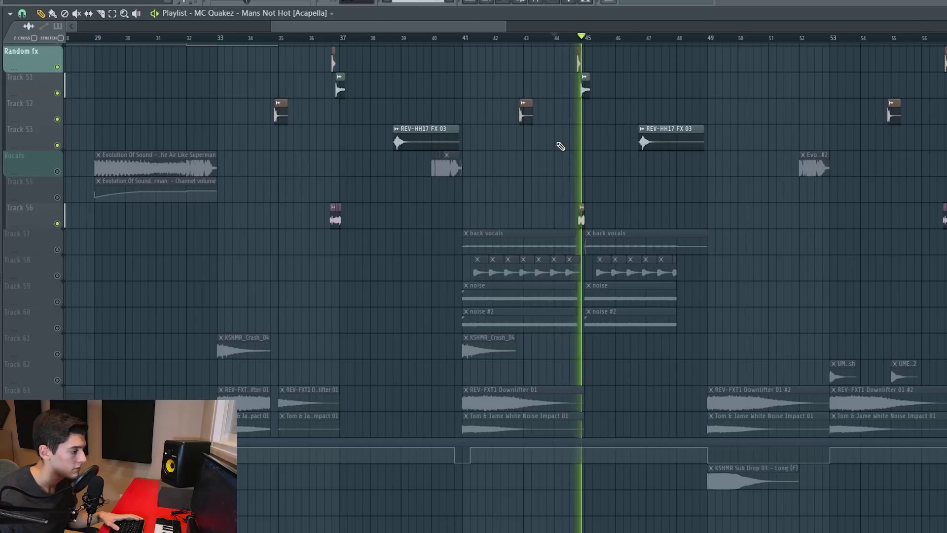
{"action": "key", "text": "space"}
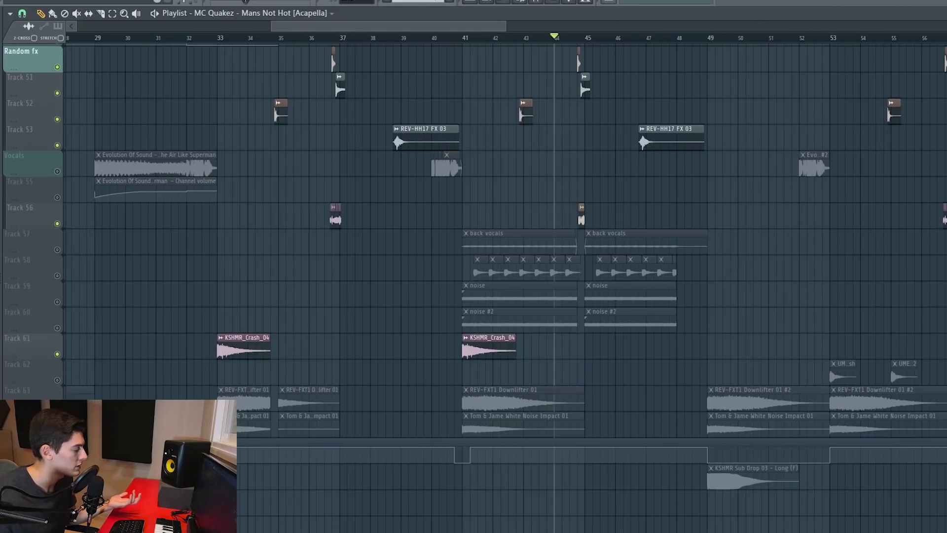
Unmute Tracks 61, 63, 64 and 65 and play the crash, downlifter and white noise impact from bar 33
{"action": "left_click", "coordinate": [57, 458]}
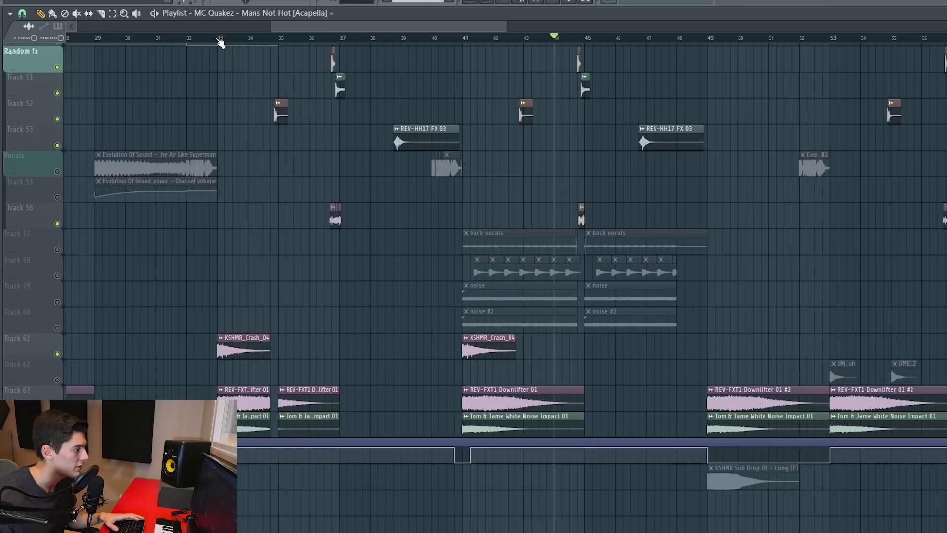
{"action": "scroll", "coordinate": [209, 260], "scroll_direction": "down", "scroll_amount": 5}
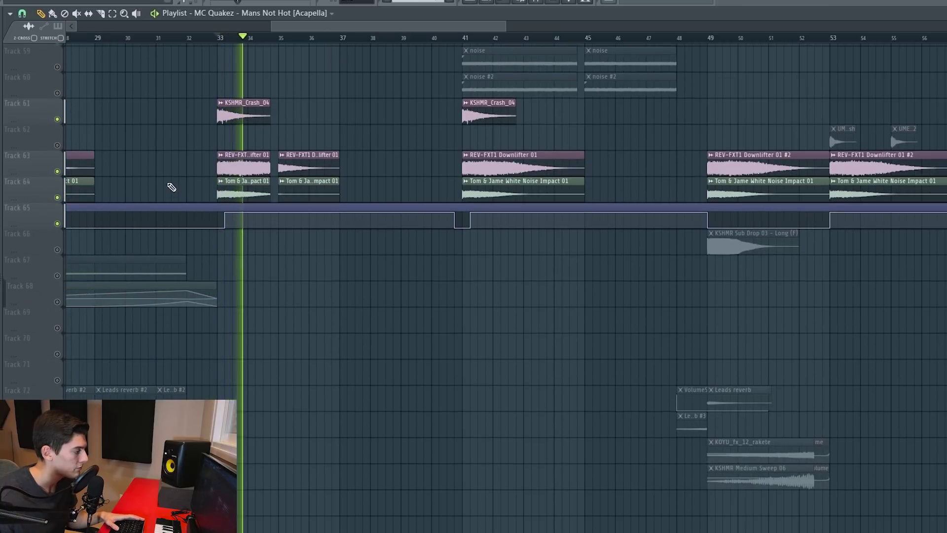
{"action": "scroll", "coordinate": [342, 314], "scroll_direction": "down", "scroll_amount": 3}
{"action": "key", "text": "space"}
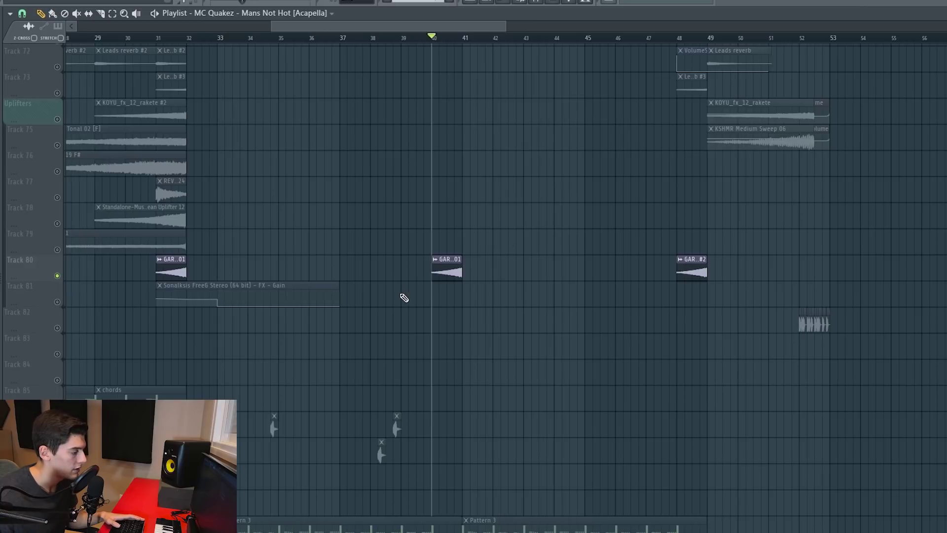
Play the short uplifter clip on Track 80 from bar 40 into bar 41
{"action": "key", "text": "space"}
{"action": "scroll", "coordinate": [544, 261], "scroll_direction": "down", "scroll_amount": 3}
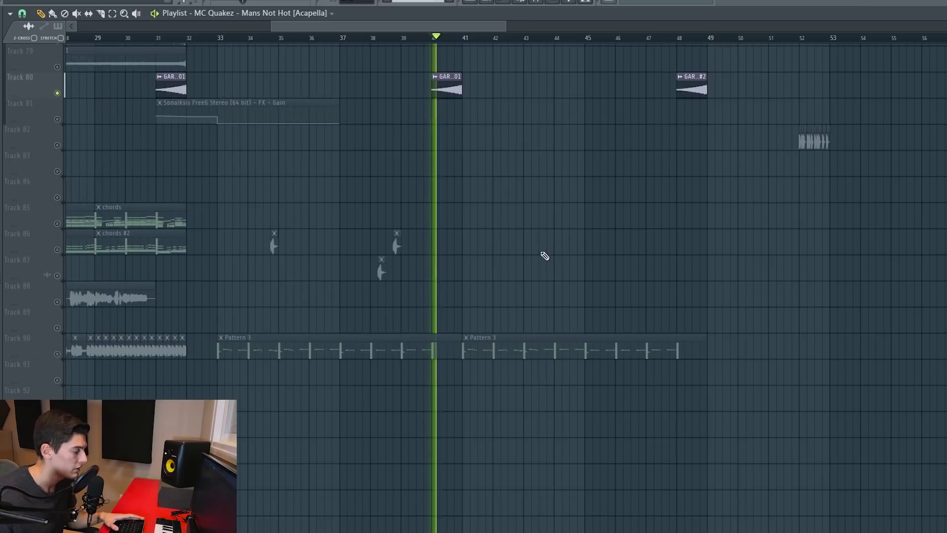
{"action": "scroll", "coordinate": [510, 212], "scroll_direction": "up", "scroll_amount": 10}
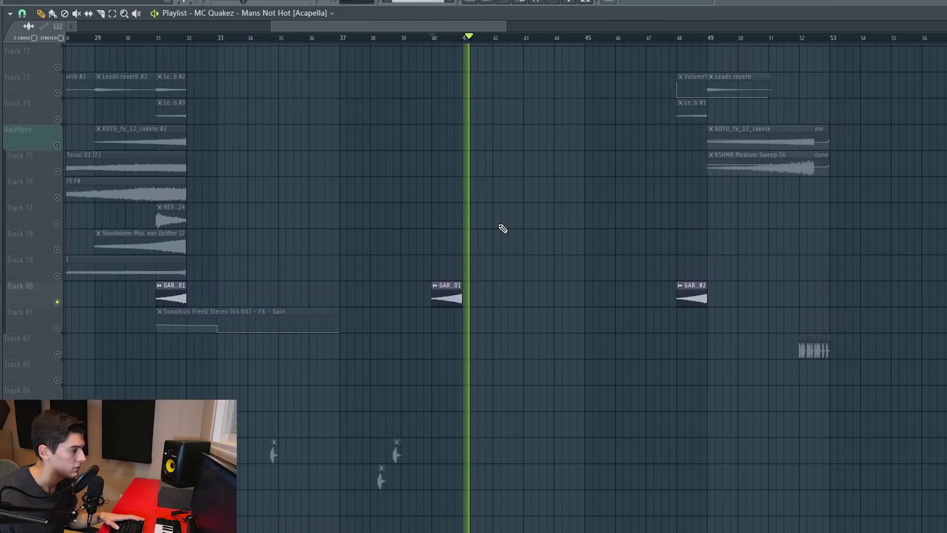
{"action": "key", "text": "space"}
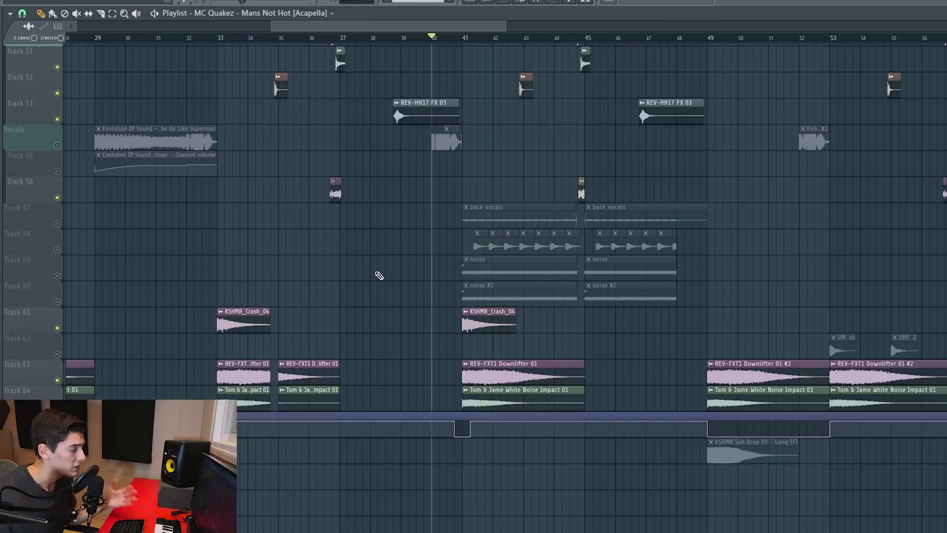
Unmute the back vocals on Track 57 and open the sample settings of the clip at bar 41
{"action": "left_click", "coordinate": [58, 224]}
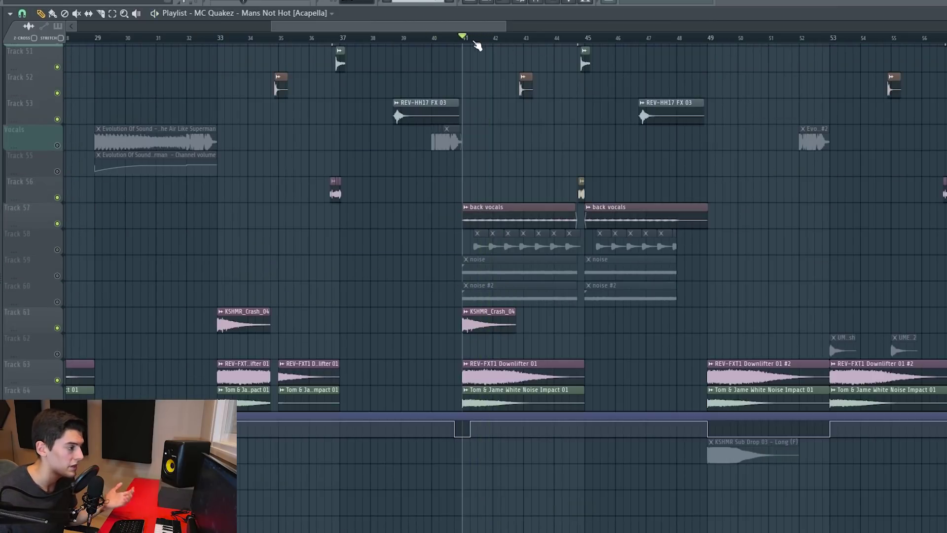
{"action": "scroll", "coordinate": [477, 46], "scroll_direction": "up", "scroll_amount": 3}
{"action": "double_click", "coordinate": [479, 215]}
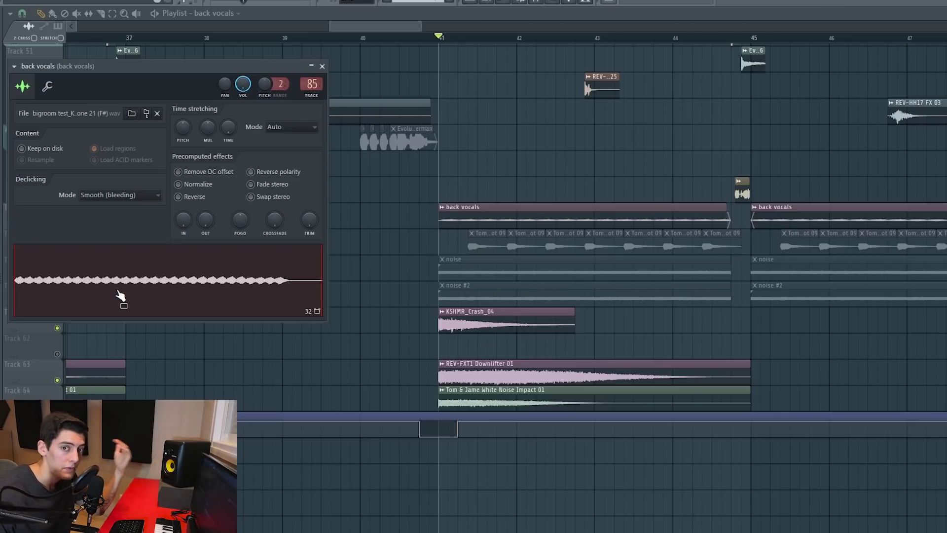
Play the back vocals clip at bar 41 on its own, then the one at bar 45
{"action": "key", "text": "space"}
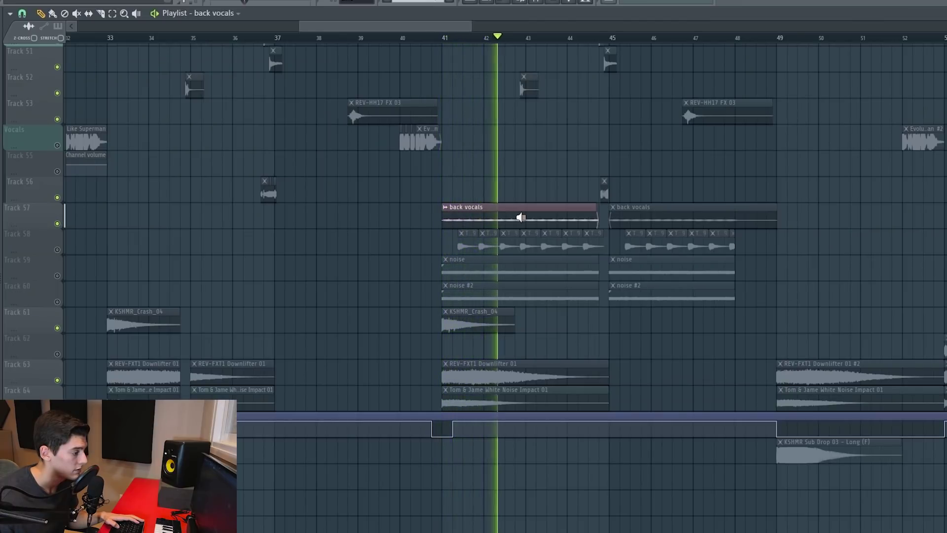
{"action": "key", "text": "space"}
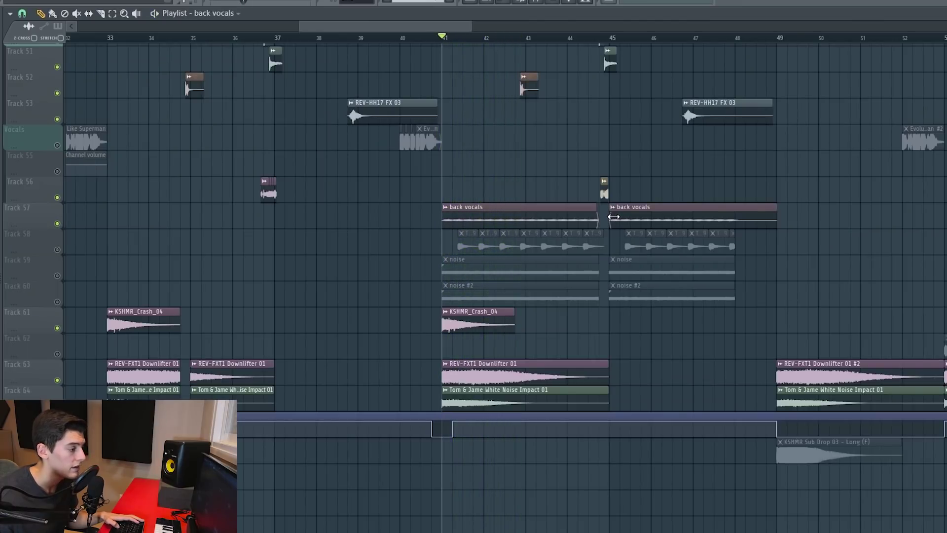
{"action": "left_click", "coordinate": [612, 217]}
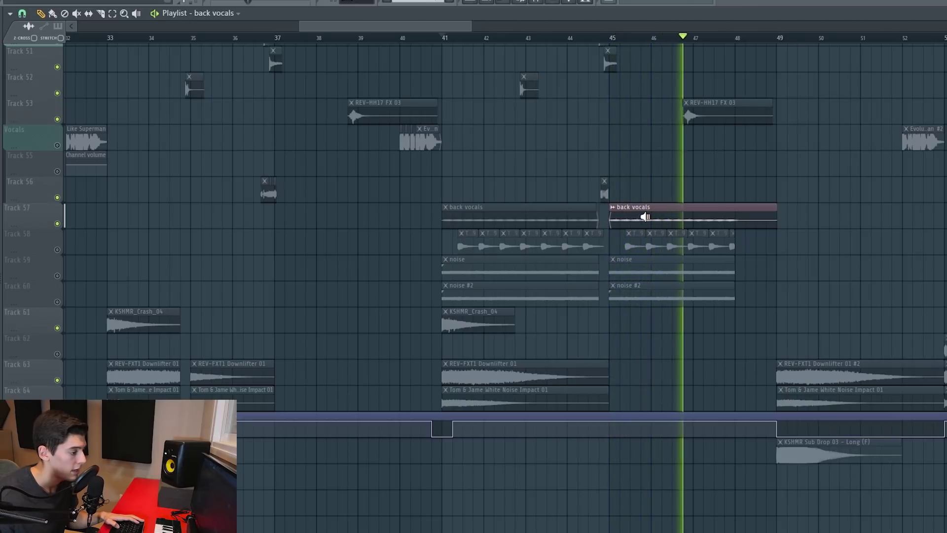
{"action": "key", "text": "space"}
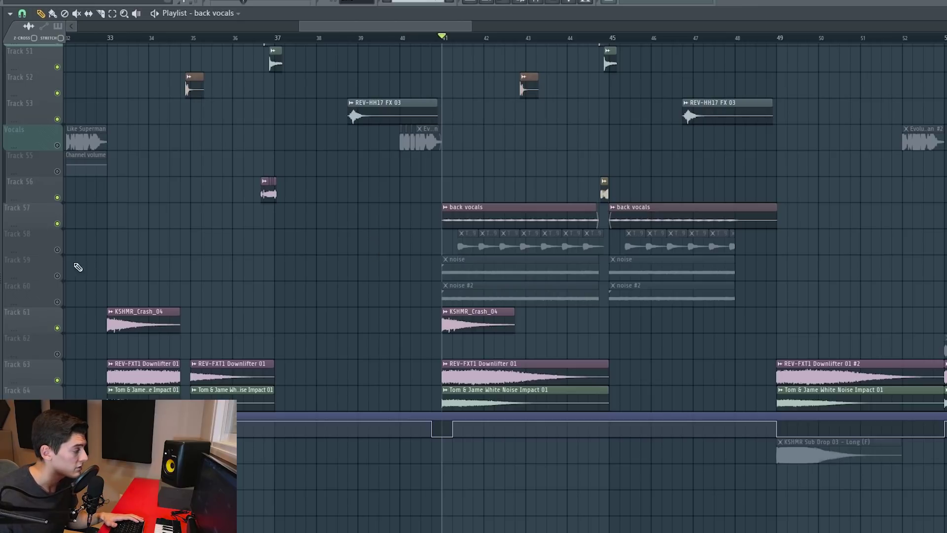
Unmute Track 58, inspect the Tom & Jame Vocal Shot 09 sample settings and play the vocal shots from bar 41
{"action": "left_click", "coordinate": [57, 250]}
{"action": "double_click", "coordinate": [461, 248]}
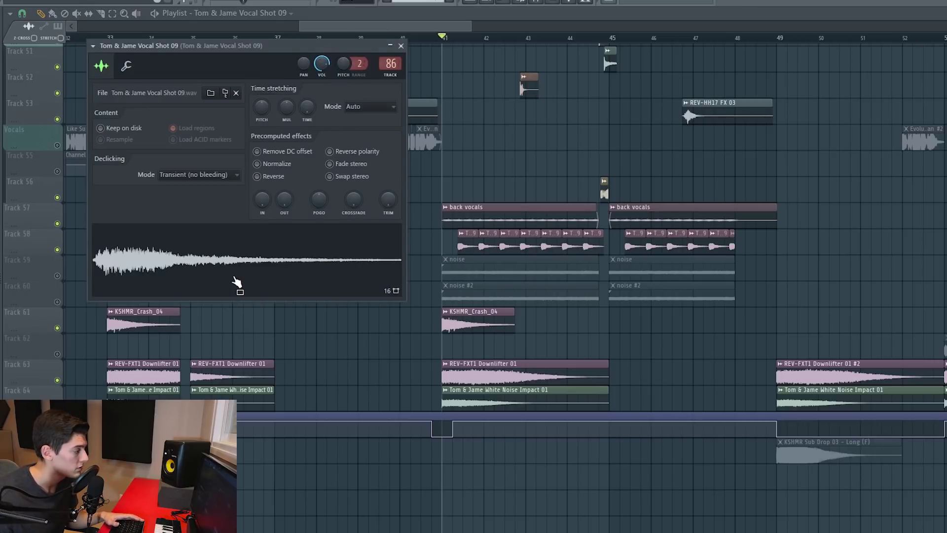
{"action": "left_click", "coordinate": [402, 46]}
{"action": "key", "text": "space"}
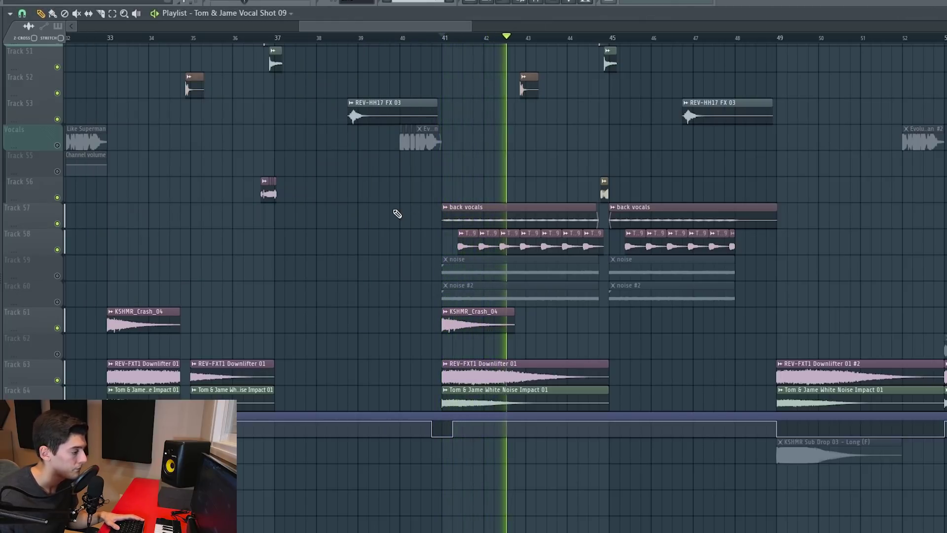
{"action": "key", "text": "space"}
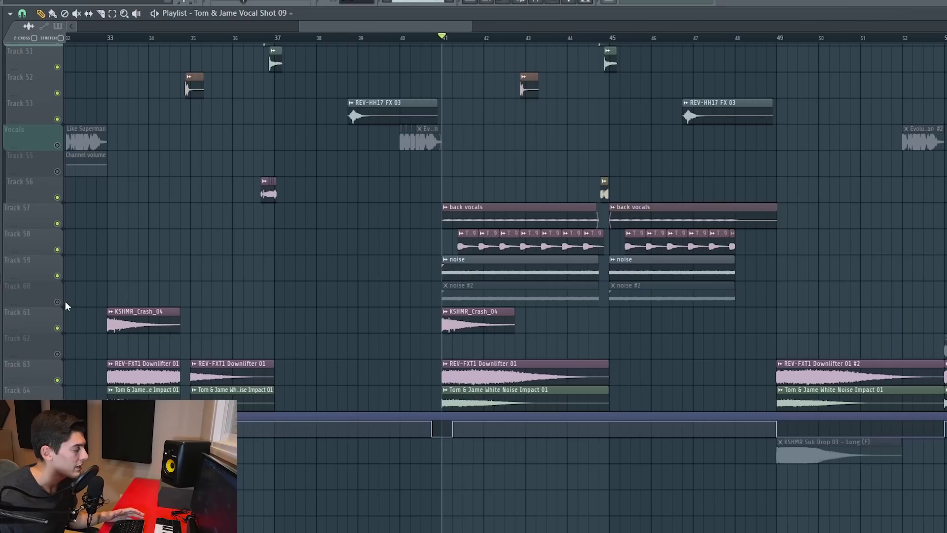
Unmute the noise #2 track and open the sample settings of the noise clip, then of the noise #2 clip
{"action": "left_click", "coordinate": [58, 302]}
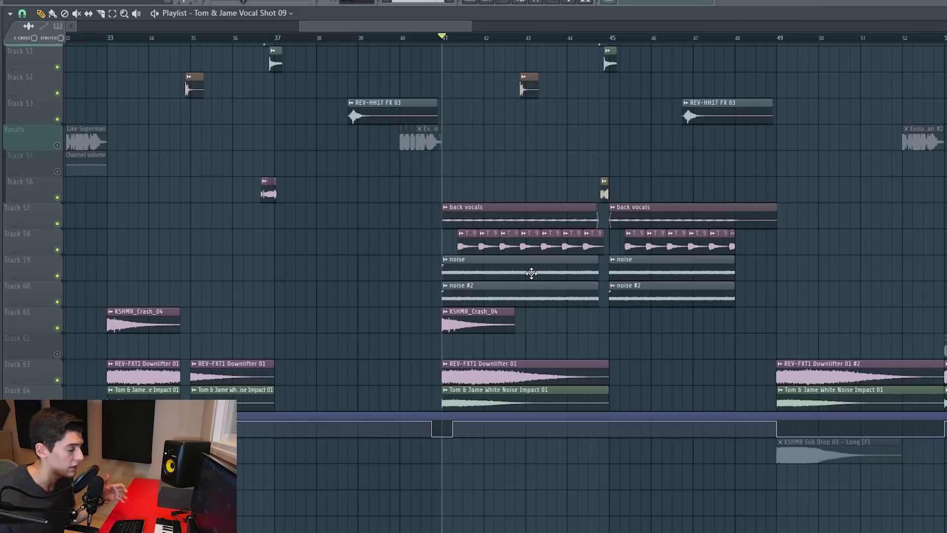
{"action": "double_click", "coordinate": [532, 273]}
{"action": "left_click_drag", "start_coordinate": [575, 55], "coordinate": [333, 47]}
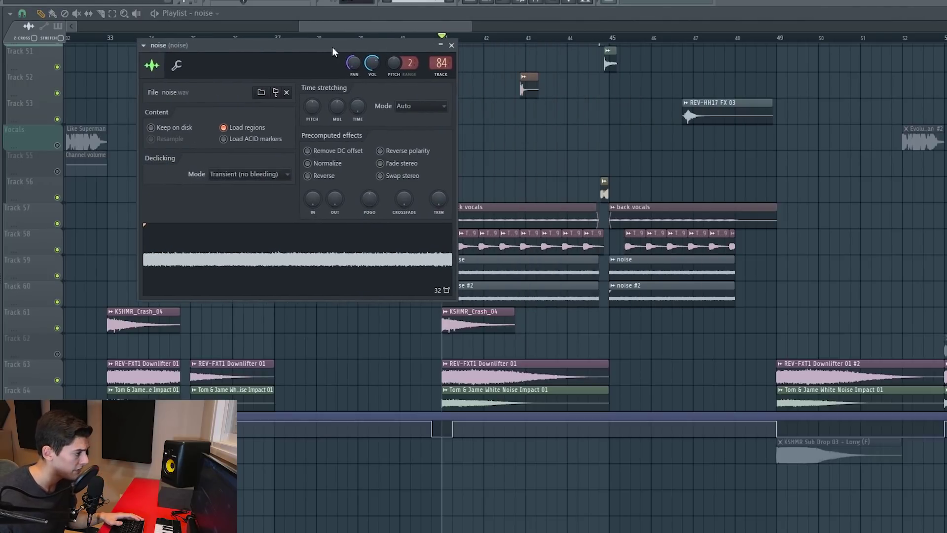
{"action": "double_click", "coordinate": [498, 289]}
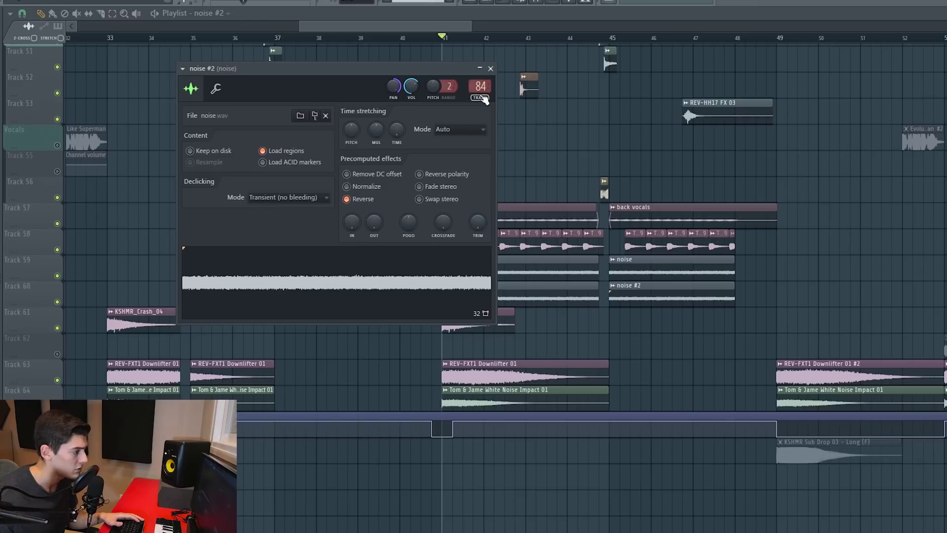
Close the noise #2 sample settings and play the drop from bar 41 with both noise layers included
{"action": "left_click", "coordinate": [491, 69]}
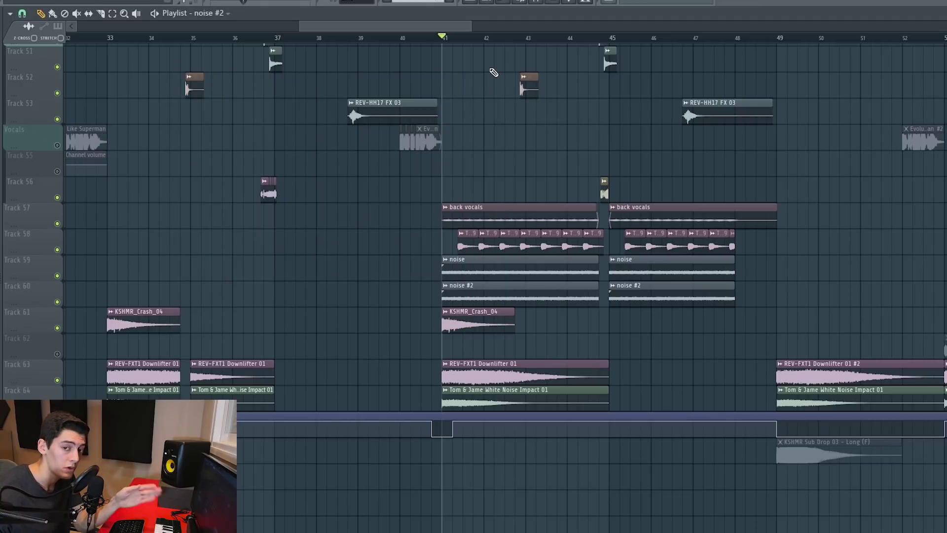
{"action": "double_click", "coordinate": [487, 293]}
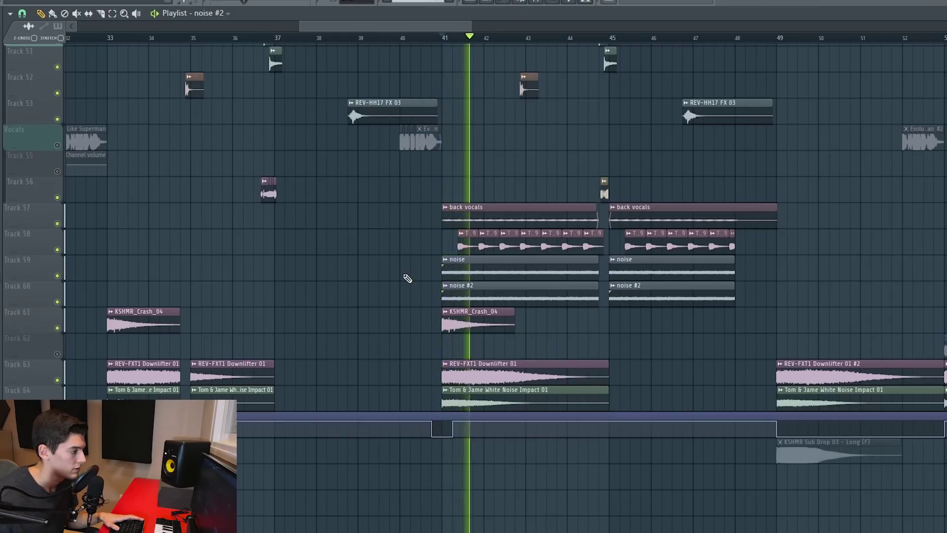
{"action": "key", "text": "space"}
{"action": "scroll", "coordinate": [240, 317], "scroll_direction": "up", "scroll_amount": 5}
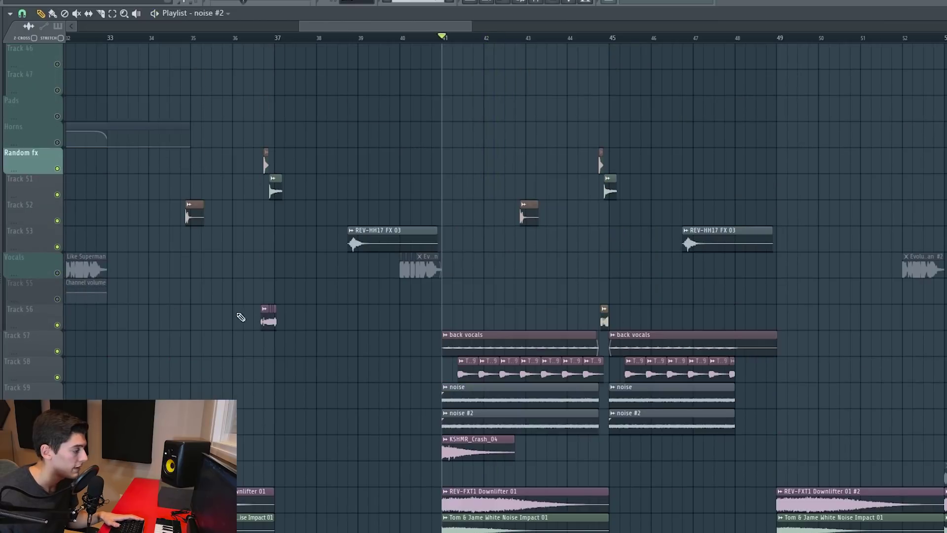
Solo the Vocals track, play its vocal chops from bar 40, and restore the other tracks
{"action": "left_click", "coordinate": [58, 273], "text": "ctrl"}
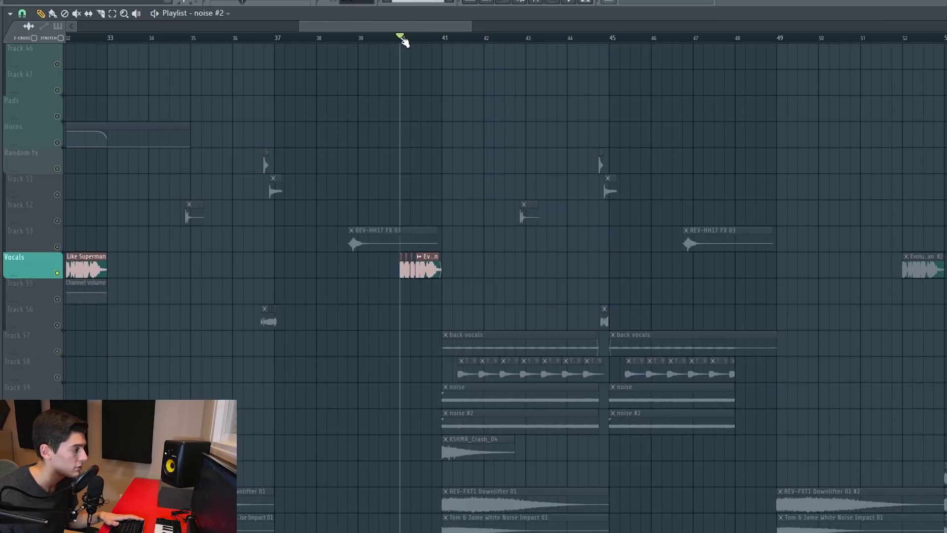
{"action": "scroll", "coordinate": [404, 42], "scroll_direction": "up", "scroll_amount": 8}
{"action": "key", "text": "space"}
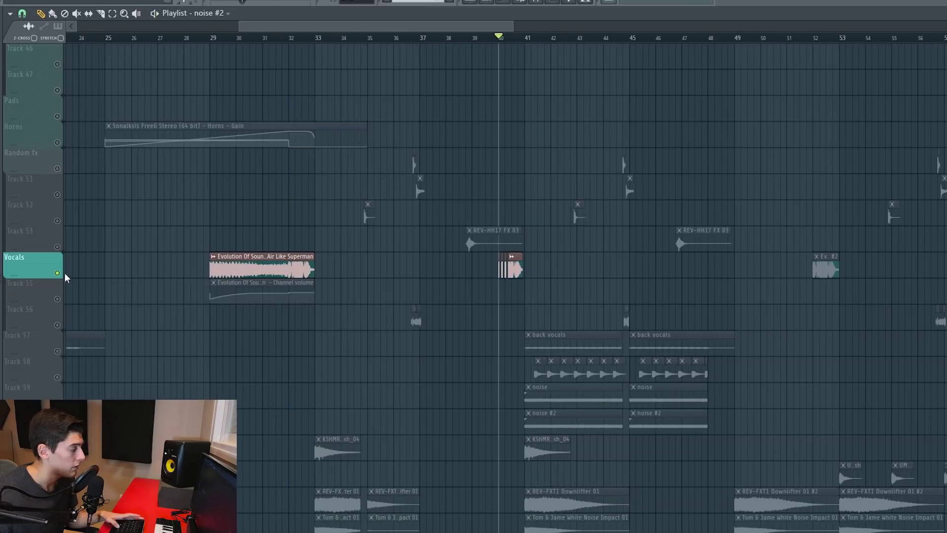
{"action": "right_click", "coordinate": [52, 274]}
{"action": "left_click", "coordinate": [49, 274]}
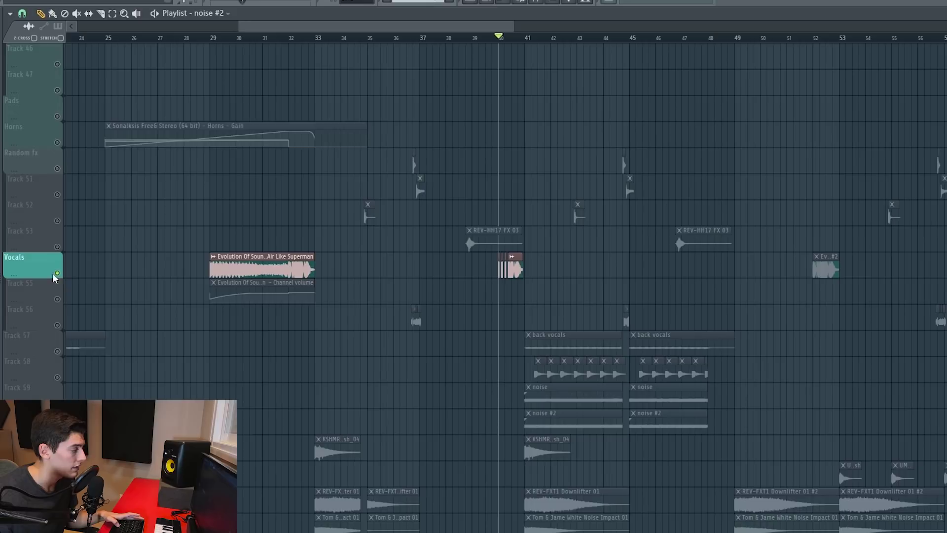
{"action": "right_click", "coordinate": [57, 274]}
Solo the full mix on Track 3 and play it from bar 39 into the second half of the drop
{"action": "scroll", "coordinate": [576, 212], "scroll_direction": "up", "scroll_amount": 5}
{"action": "scroll", "coordinate": [576, 213], "scroll_direction": "up", "scroll_amount": 15}
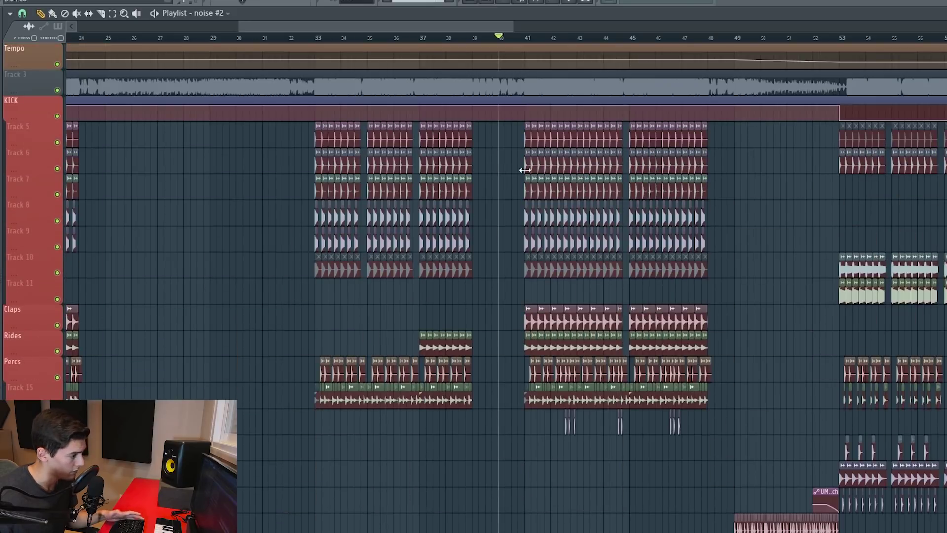
{"action": "left_click", "coordinate": [57, 91], "text": "ctrl"}
{"action": "left_click", "coordinate": [473, 38]}
{"action": "scroll", "coordinate": [500, 152], "scroll_direction": "down", "scroll_amount": 2}
{"action": "scroll", "coordinate": [506, 187], "scroll_direction": "up", "scroll_amount": 3}
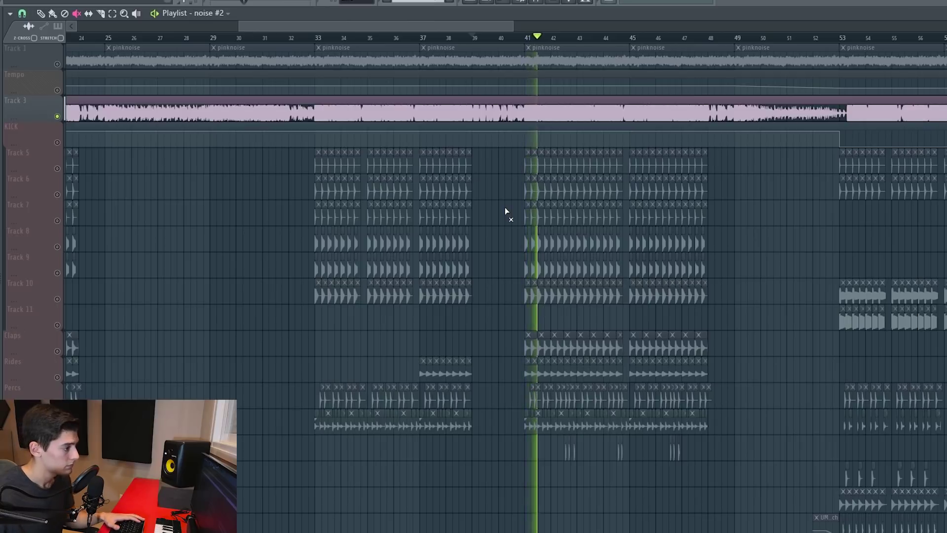
{"action": "scroll", "coordinate": [685, 39], "scroll_direction": "up", "scroll_amount": 3}
{"action": "scroll", "coordinate": [684, 38], "scroll_direction": "up", "scroll_amount": 3}
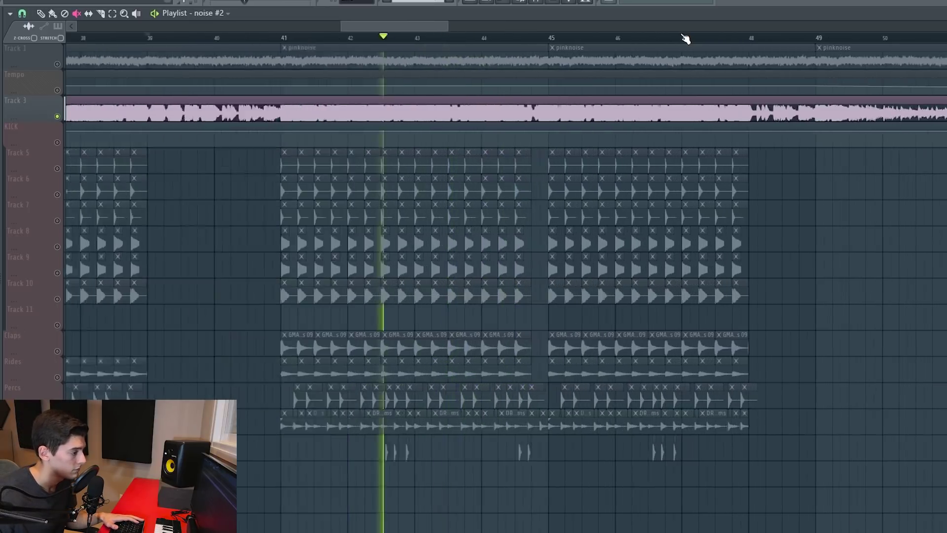
Review the drop's drum, effect, vocal and noise layers between bars 41 and 49 while the full mix plays, then end the solo
{"action": "scroll", "coordinate": [397, 43], "scroll_direction": "down", "scroll_amount": 2}
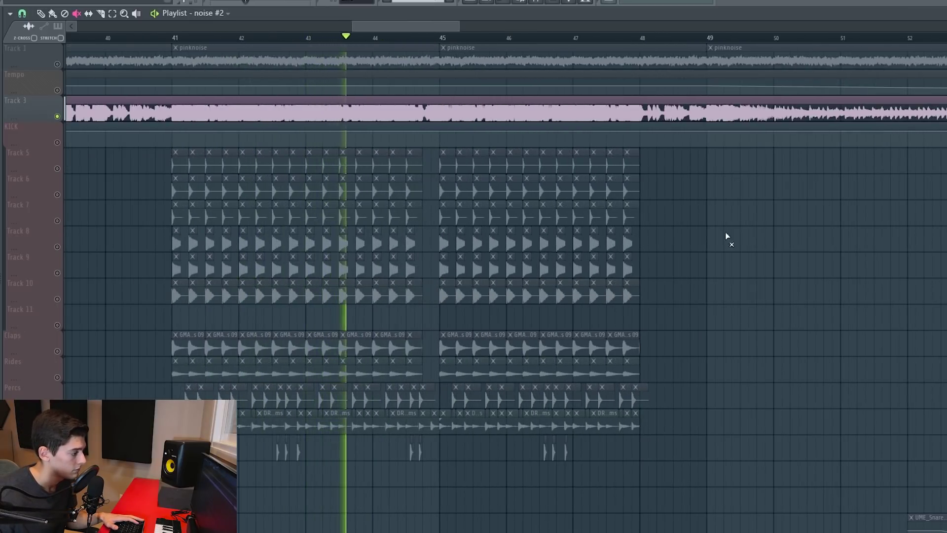
{"action": "scroll", "coordinate": [726, 234], "scroll_direction": "down", "scroll_amount": 6}
{"action": "scroll", "coordinate": [470, 205], "scroll_direction": "down", "scroll_amount": 12}
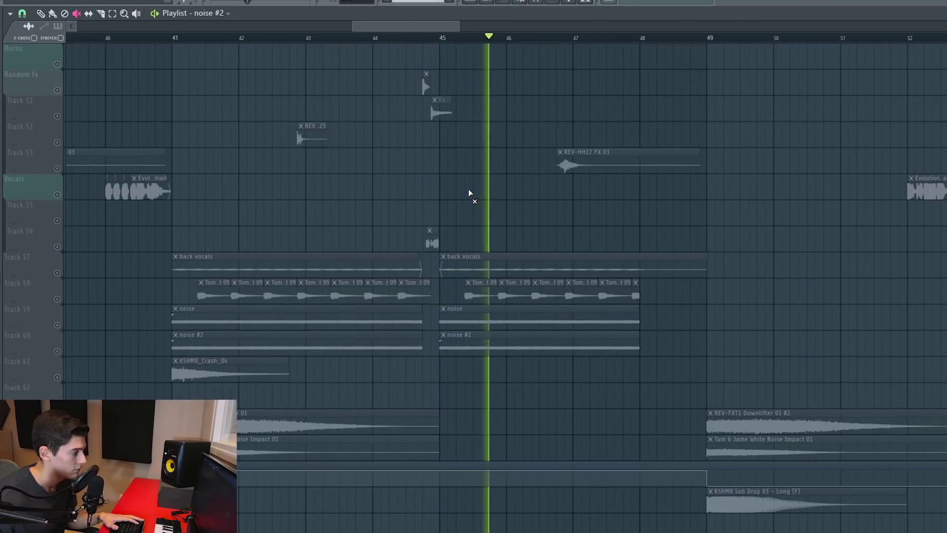
{"action": "scroll", "coordinate": [469, 192], "scroll_direction": "down", "scroll_amount": 2}
{"action": "scroll", "coordinate": [468, 192], "scroll_direction": "up", "scroll_amount": 2}
{"action": "scroll", "coordinate": [469, 190], "scroll_direction": "up", "scroll_amount": 12}
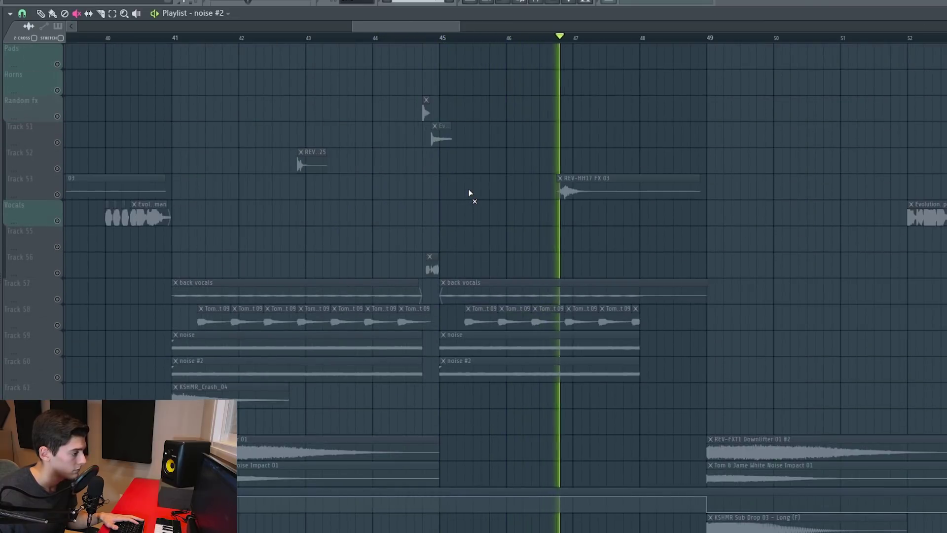
{"action": "scroll", "coordinate": [469, 192], "scroll_direction": "up", "scroll_amount": 9}
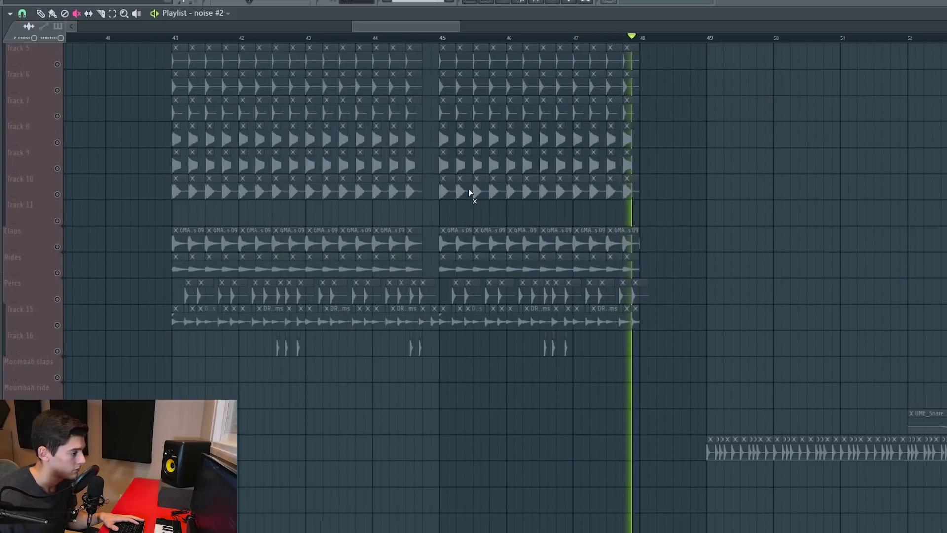
{"action": "scroll", "coordinate": [710, 237], "scroll_direction": "up", "scroll_amount": 4}
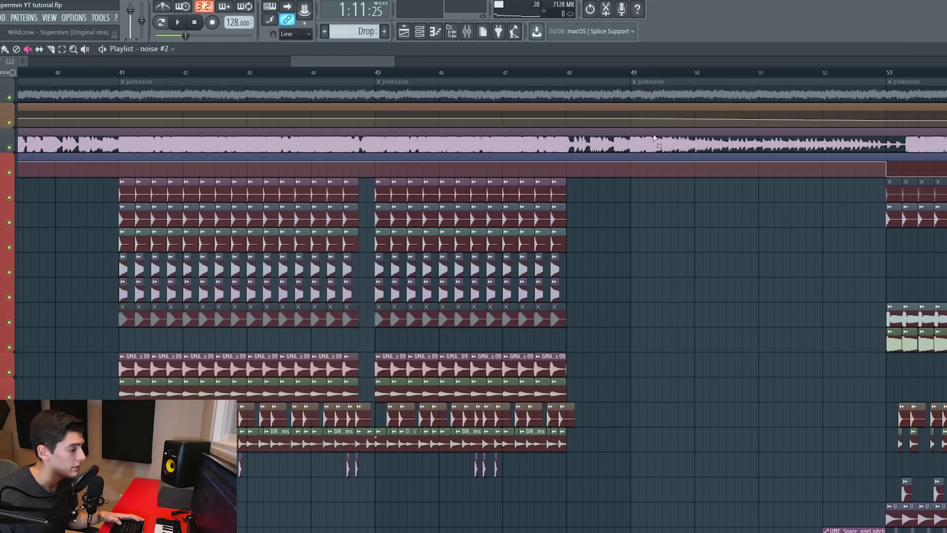
Move the playhead to bar 49, then examine the tempo automation and the drum layers of the section starting at bar 53
{"action": "scroll", "coordinate": [619, 212], "scroll_direction": "down", "scroll_amount": 3}
{"action": "scroll", "coordinate": [620, 212], "scroll_direction": "down", "scroll_amount": 2}
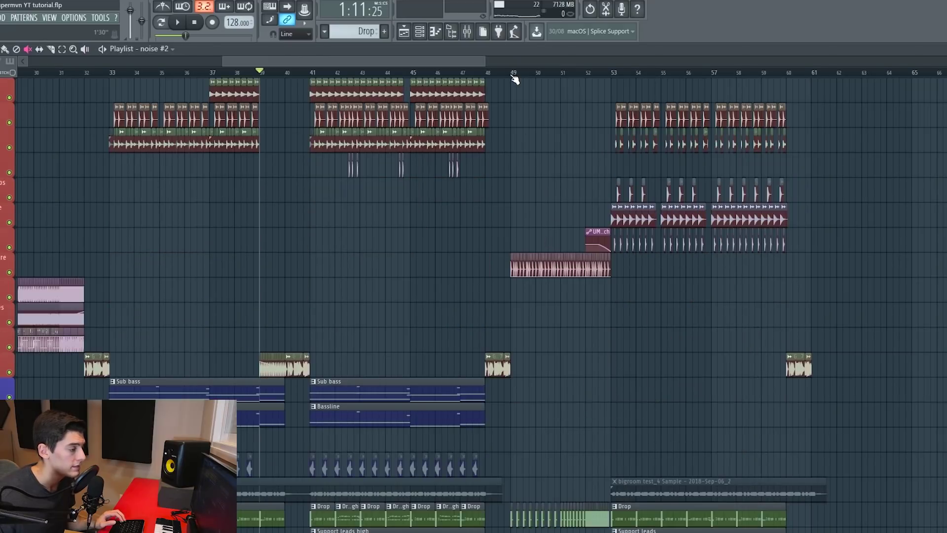
{"action": "mouse_move", "coordinate": [512, 73]}
{"action": "left_mouse_down"}
{"action": "mouse_move", "coordinate": [612, 74]}
{"action": "mouse_move", "coordinate": [513, 74]}
{"action": "left_mouse_up"}
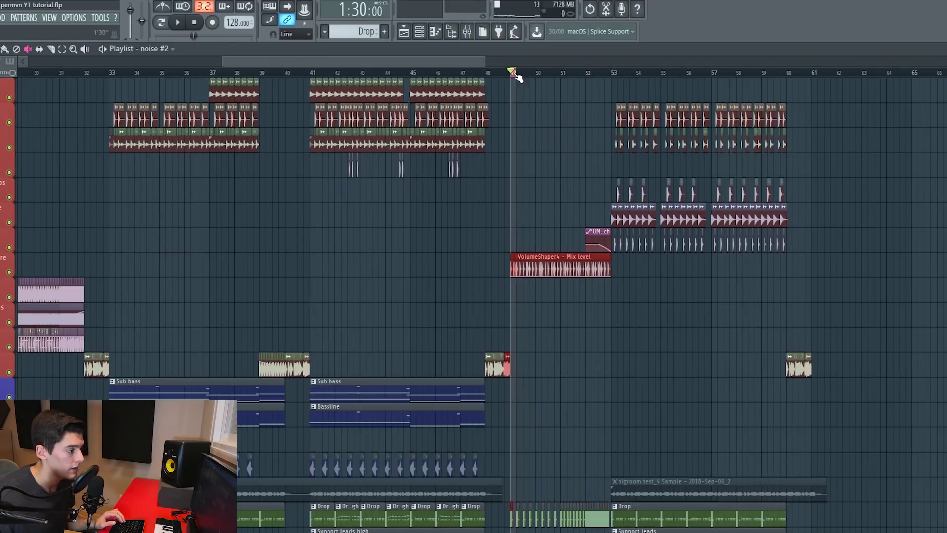
{"action": "scroll", "coordinate": [539, 138], "scroll_direction": "up", "scroll_amount": 5}
{"action": "left_click", "coordinate": [523, 121]}
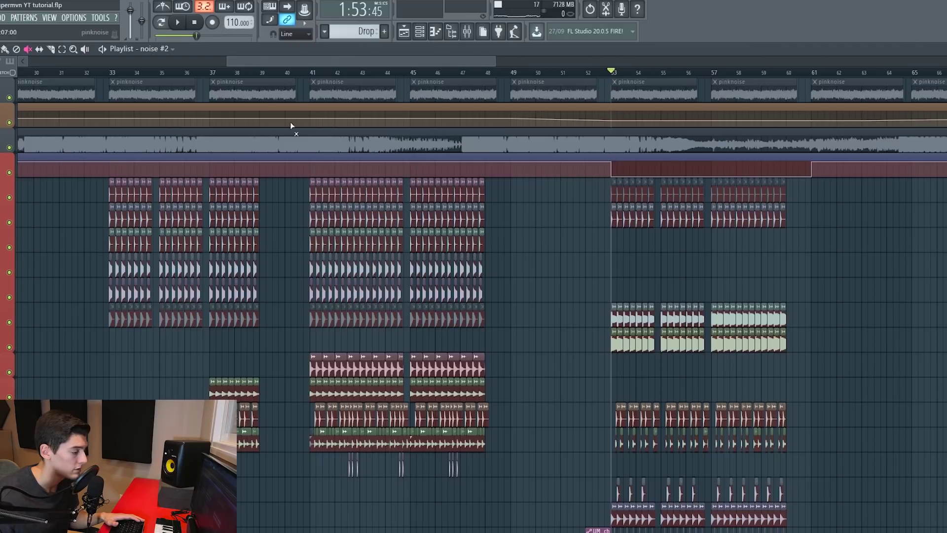
{"action": "scroll", "coordinate": [557, 294], "scroll_direction": "down", "scroll_amount": 3}
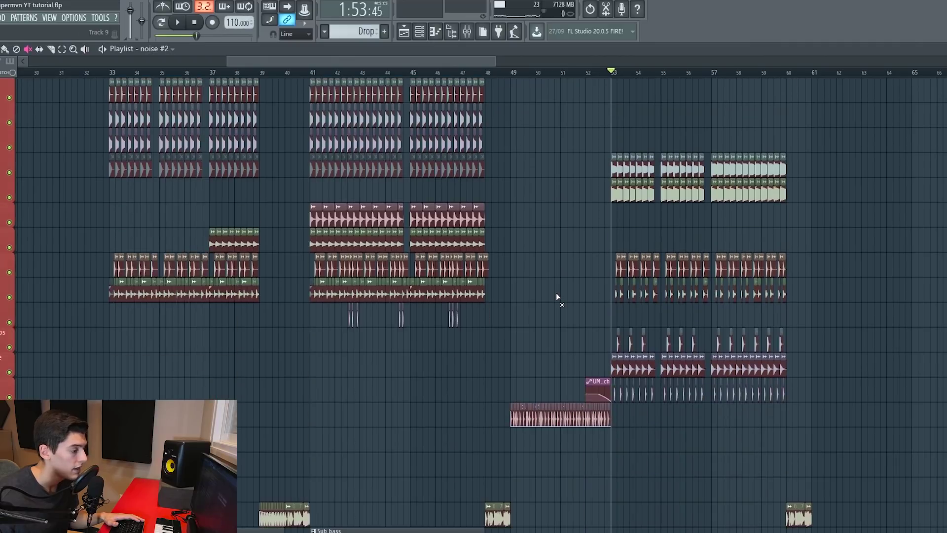